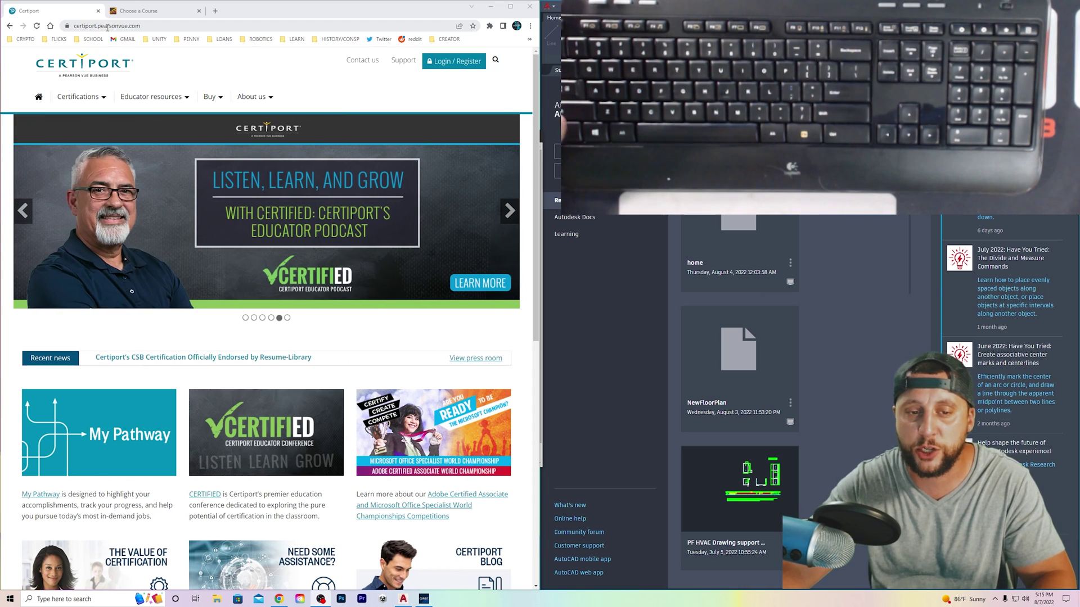
# Step: Switch to the GMetrix SMS7 desktop application and minimize the browser window
pyautogui.click(136, 12)
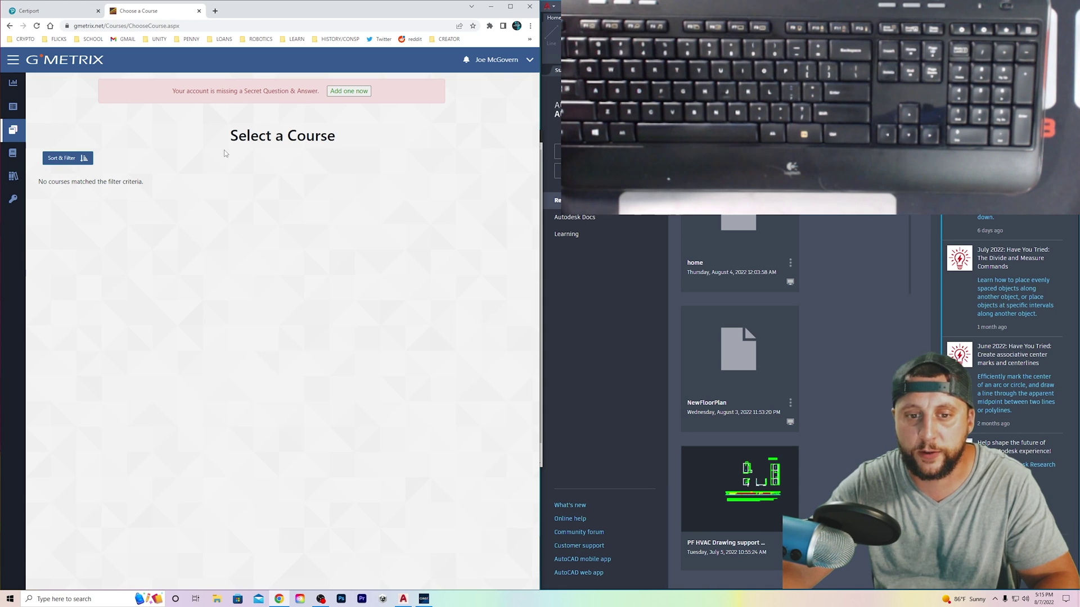
pyautogui.click(423, 598)
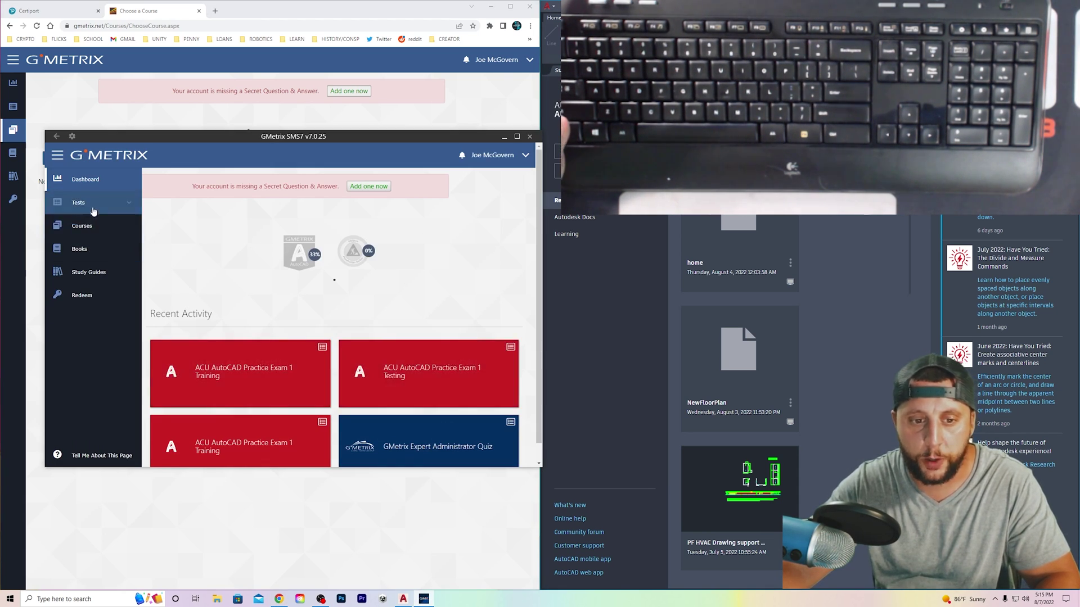
pyautogui.click(490, 7)
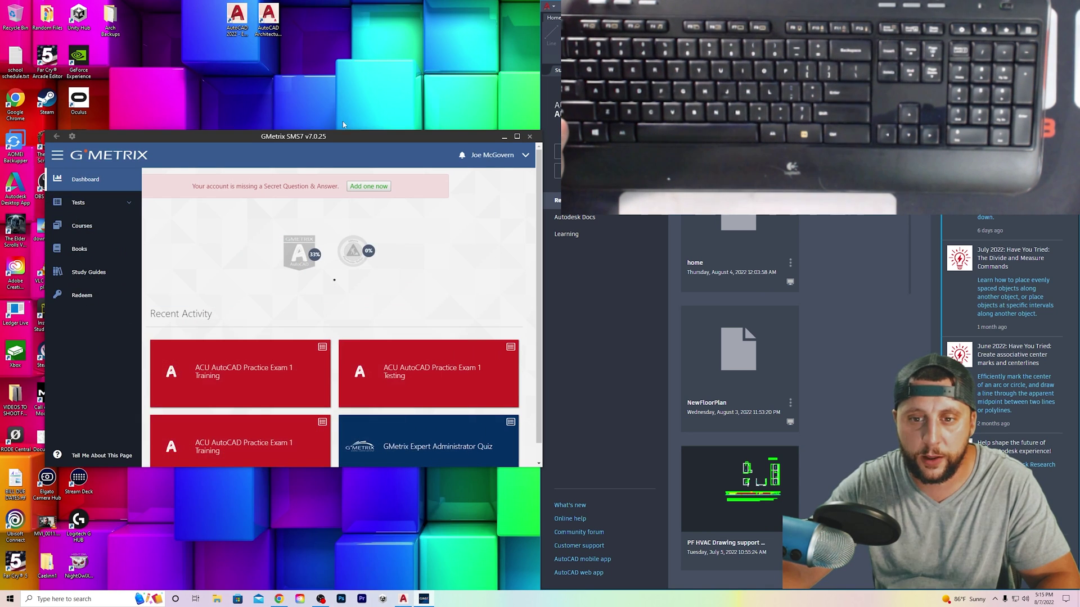
# Step: Open the list of AutoCAD practice tests in the Autodesk Certified User category
pyautogui.click(106, 204)
pyautogui.click(102, 225)
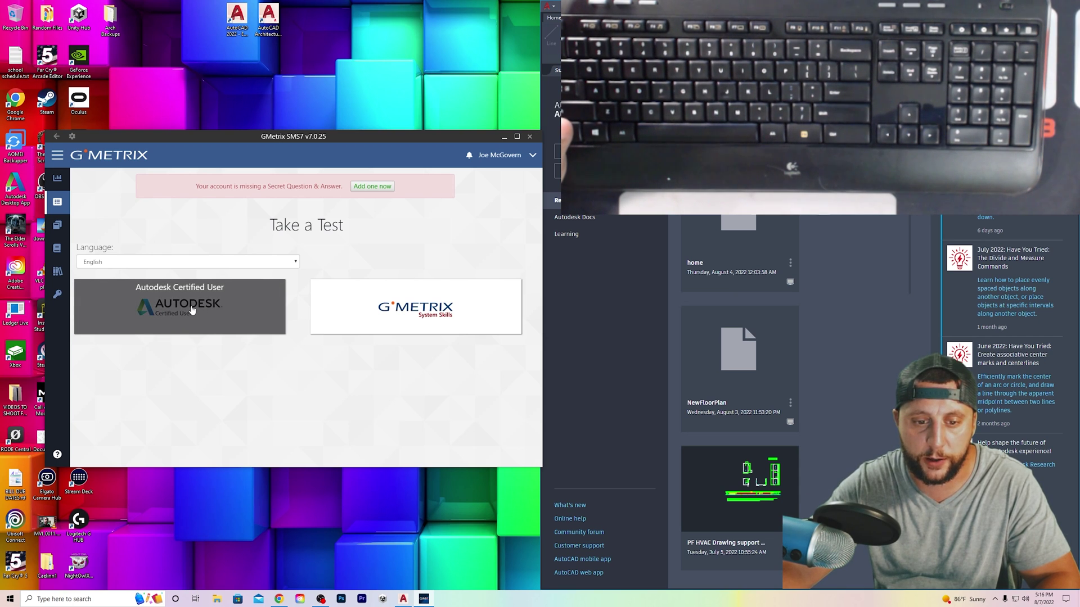
pyautogui.click(192, 309)
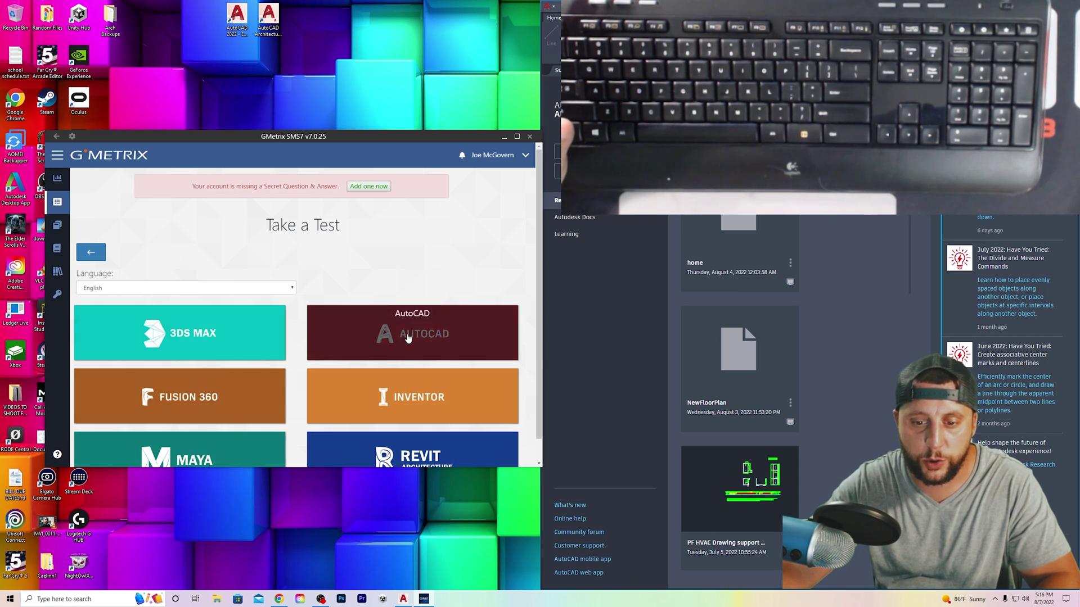
pyautogui.click(409, 336)
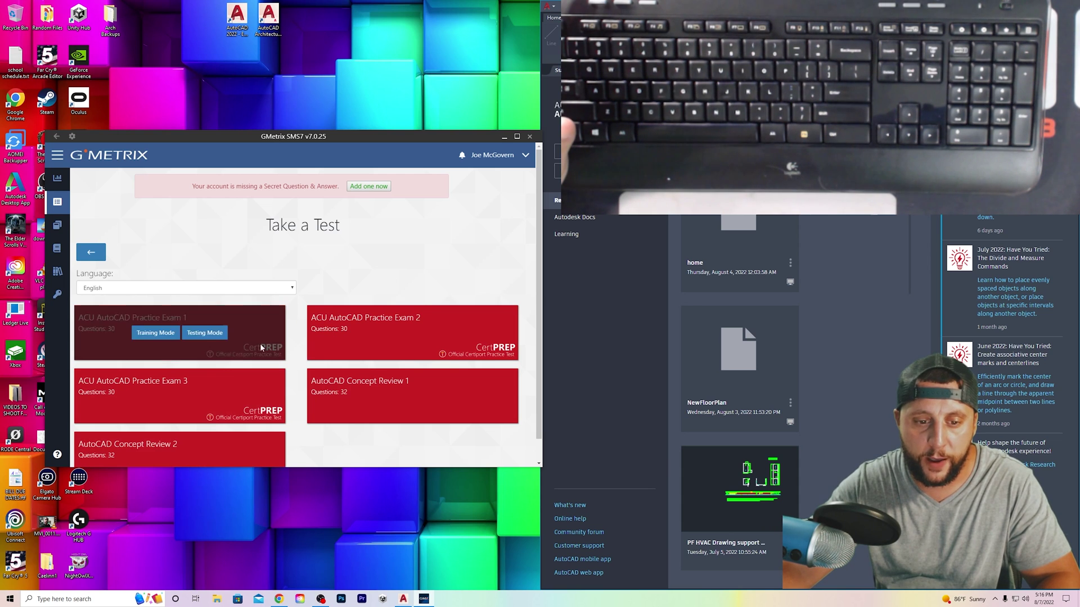
# Step: Resume the saved ACU AutoCAD Practice Exam 1 in Training Mode, selecting AutoCAD 22 as the version
pyautogui.moveTo(177, 339)
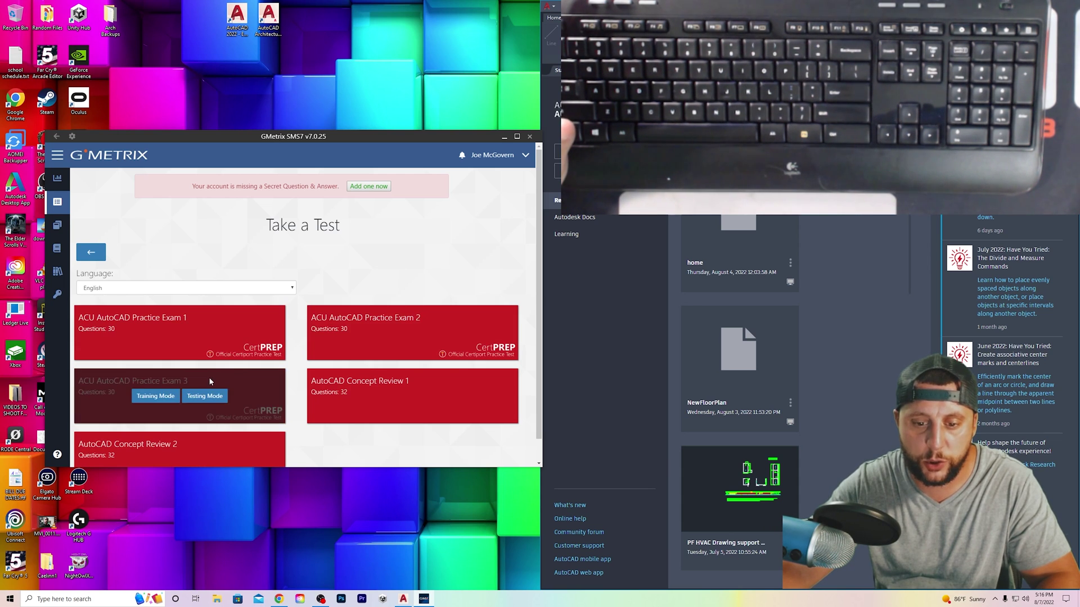
pyautogui.scroll(-1, 327, 387)
pyautogui.moveTo(328, 391)
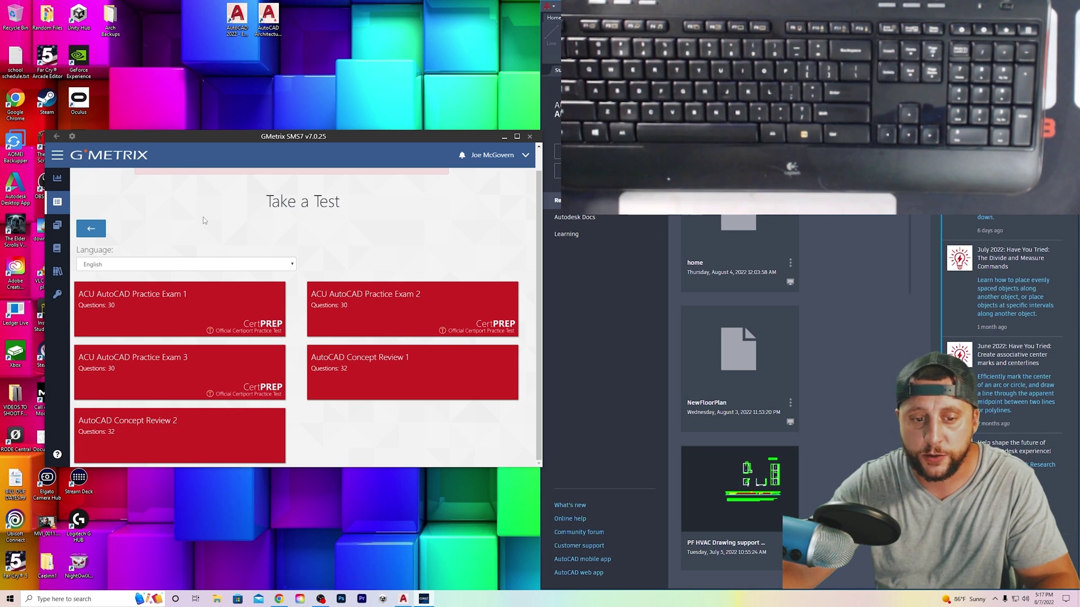
pyautogui.moveTo(186, 289)
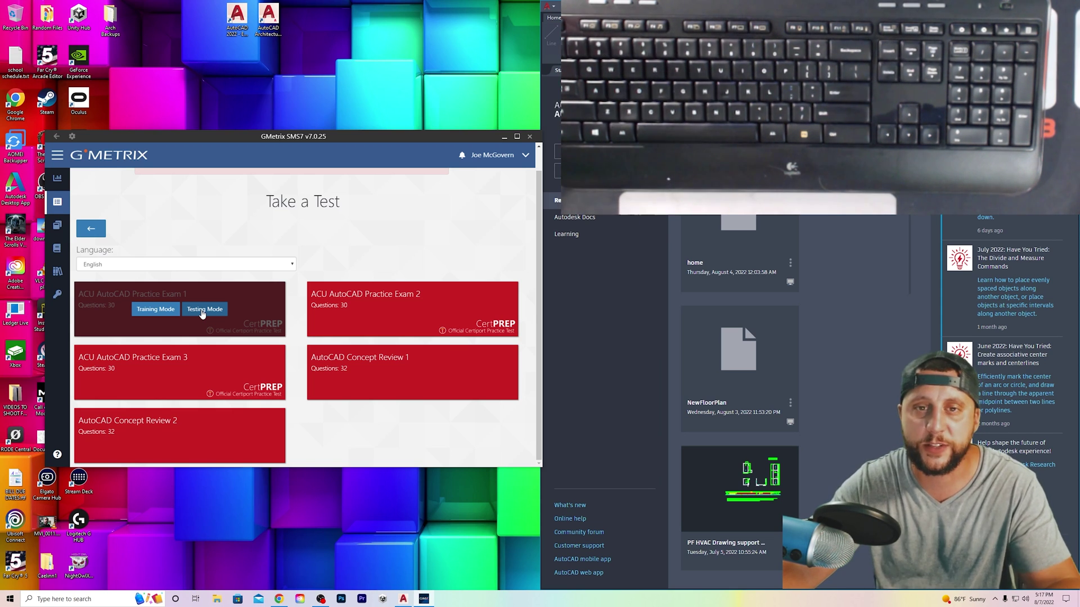
pyautogui.click(162, 310)
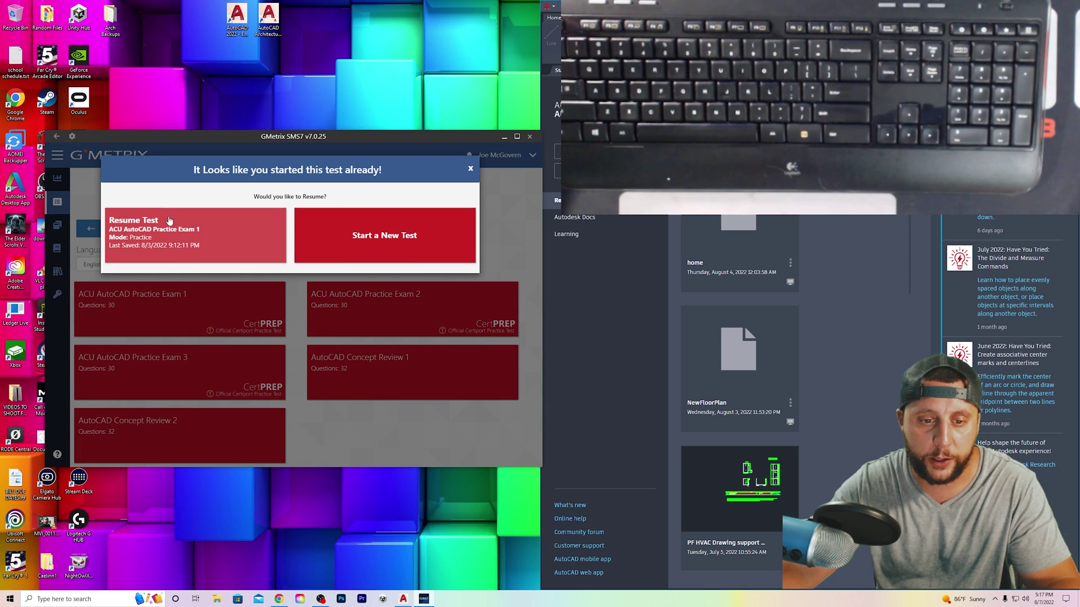
pyautogui.click(186, 239)
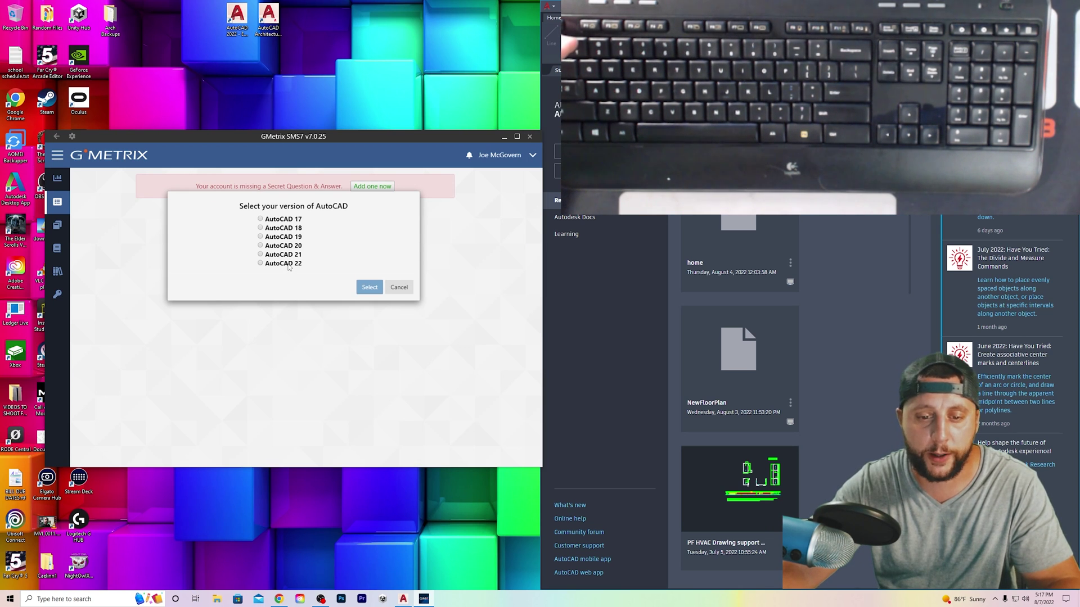
pyautogui.click(370, 287)
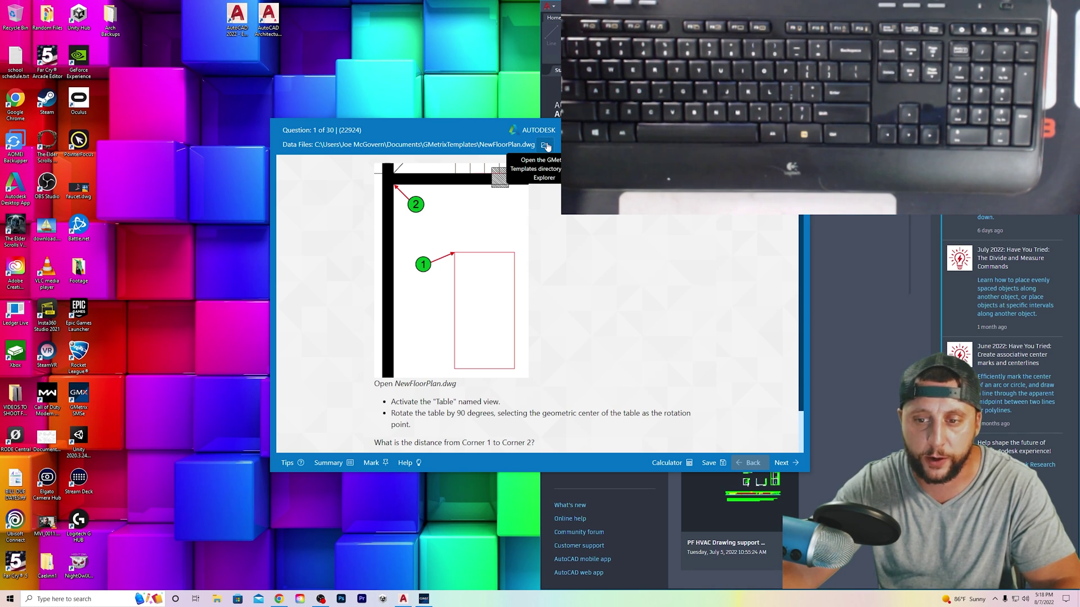
# Step: Open the GMetrixTemplates folder from question 1 and move the folder and question windows so both are visible
pyautogui.click(545, 146)
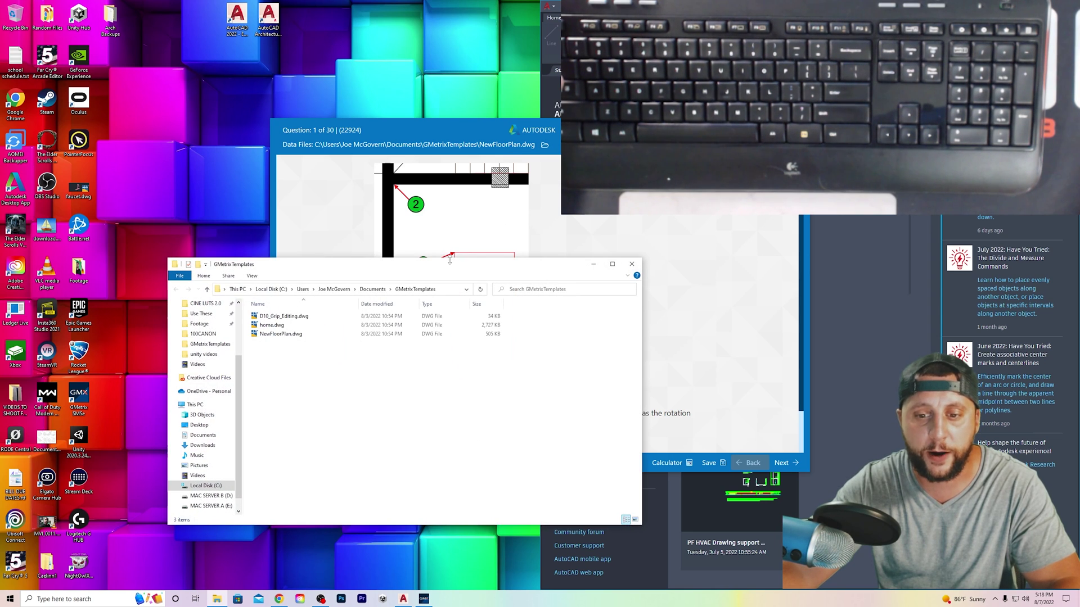
pyautogui.moveTo(450, 260); pyautogui.dragTo(373, 181)
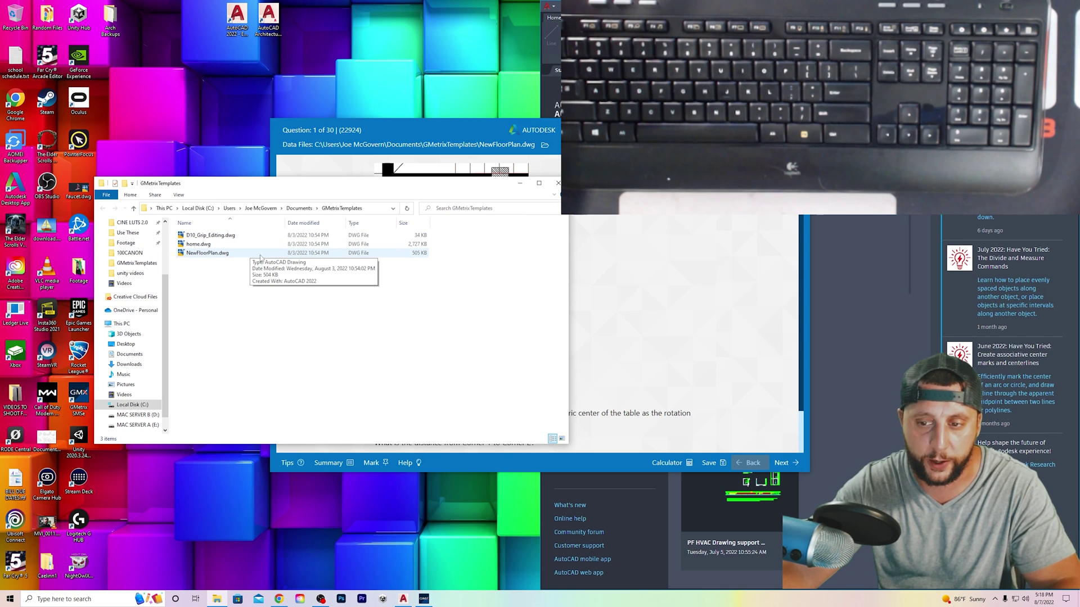
pyautogui.hotkey('alt', 'Tab')
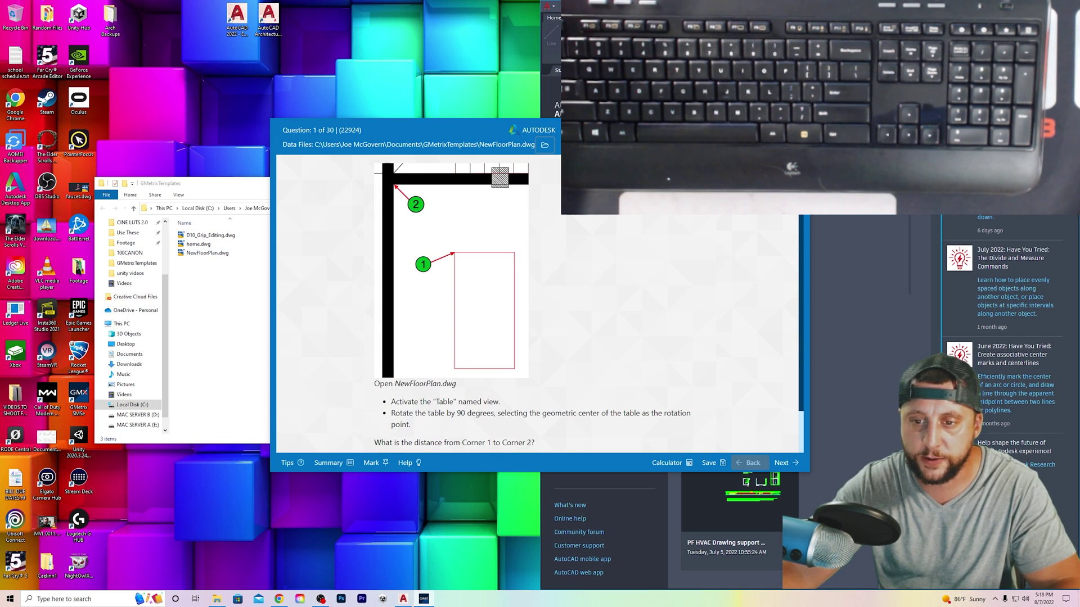
pyautogui.moveTo(394, 130); pyautogui.dragTo(559, 201)
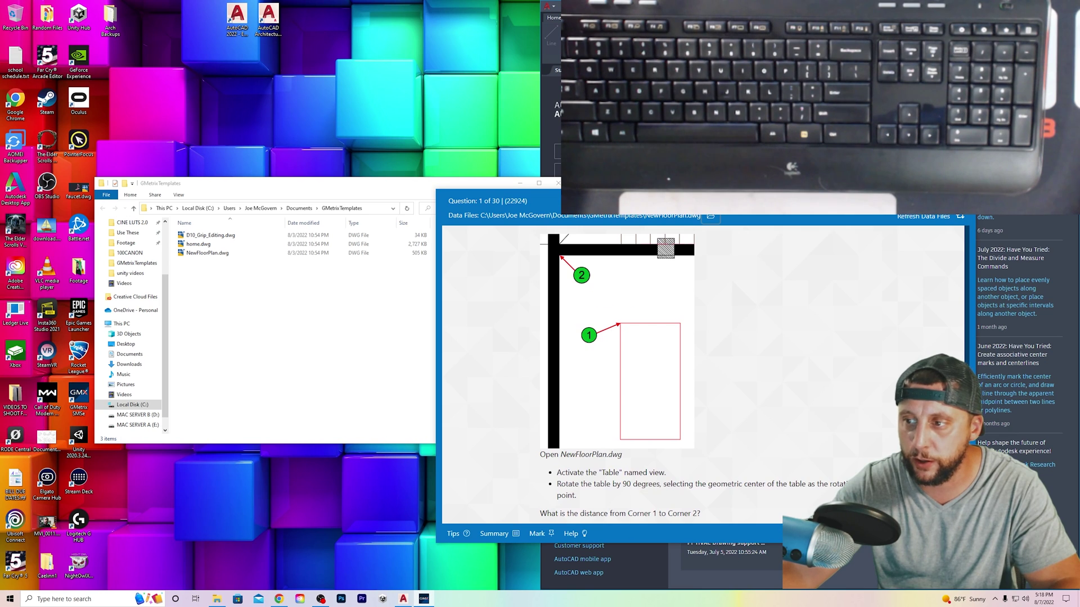
# Step: Check the file the question calls for and open NewFloorPlan.dwg from the GMetrixTemplates folder in AutoCAD
pyautogui.hotkey('alt', 'Tab')
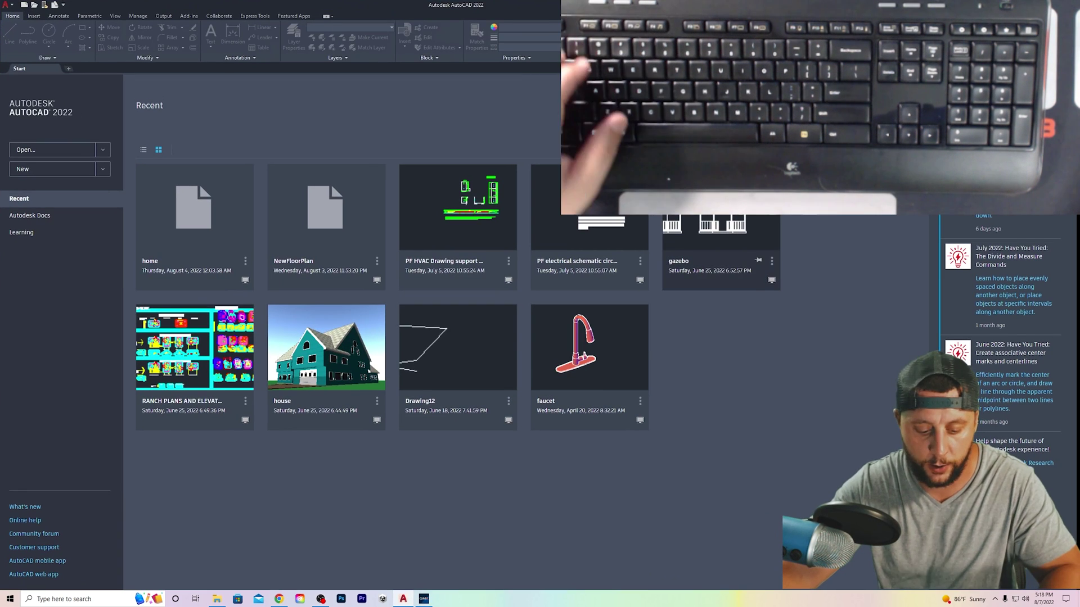
pyautogui.hotkey('alt', 'Tab')
pyautogui.hotkey('alt', 'Tab')
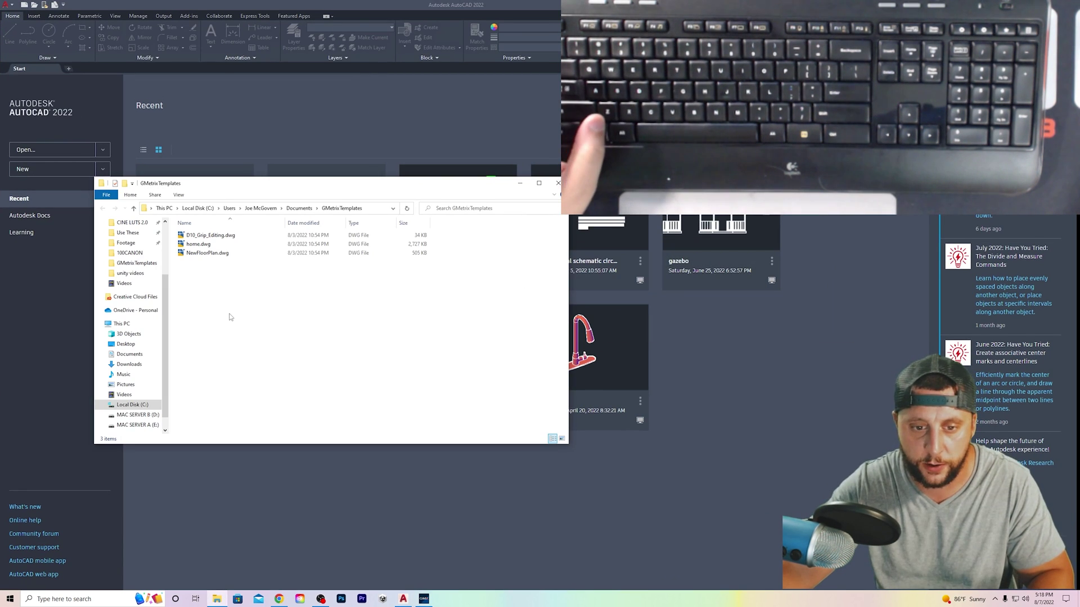
pyautogui.hotkey('alt', 'Tab')
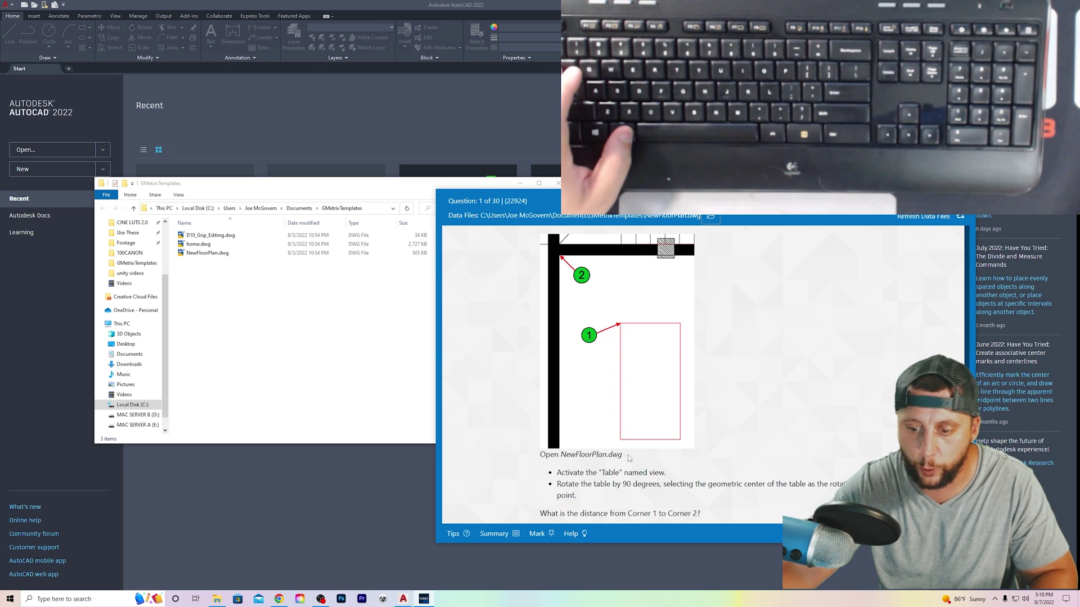
pyautogui.hotkey('alt', 'Tab')
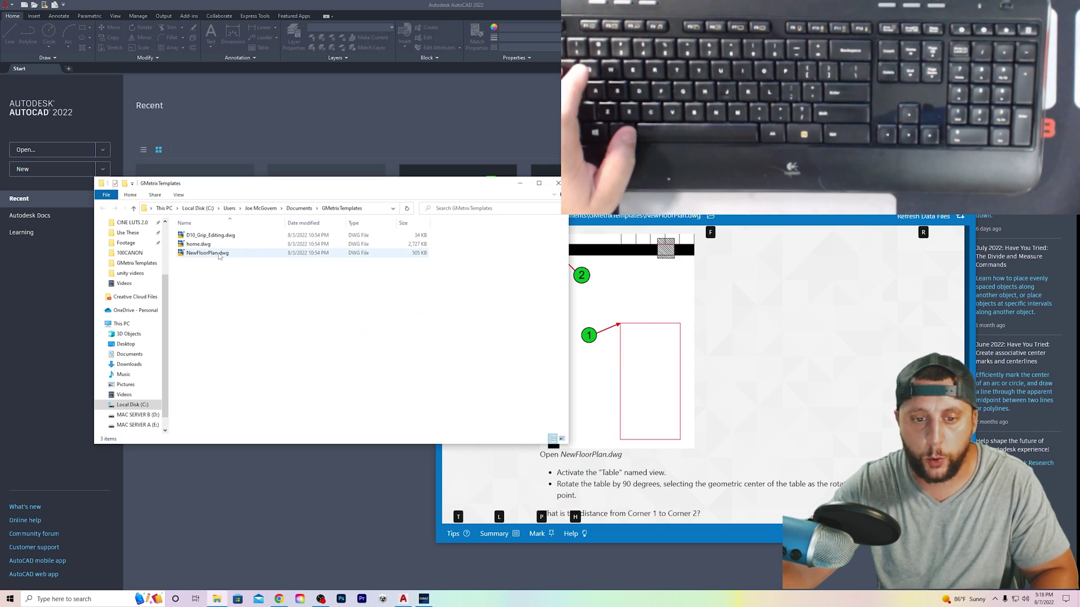
pyautogui.doubleClick(208, 253)
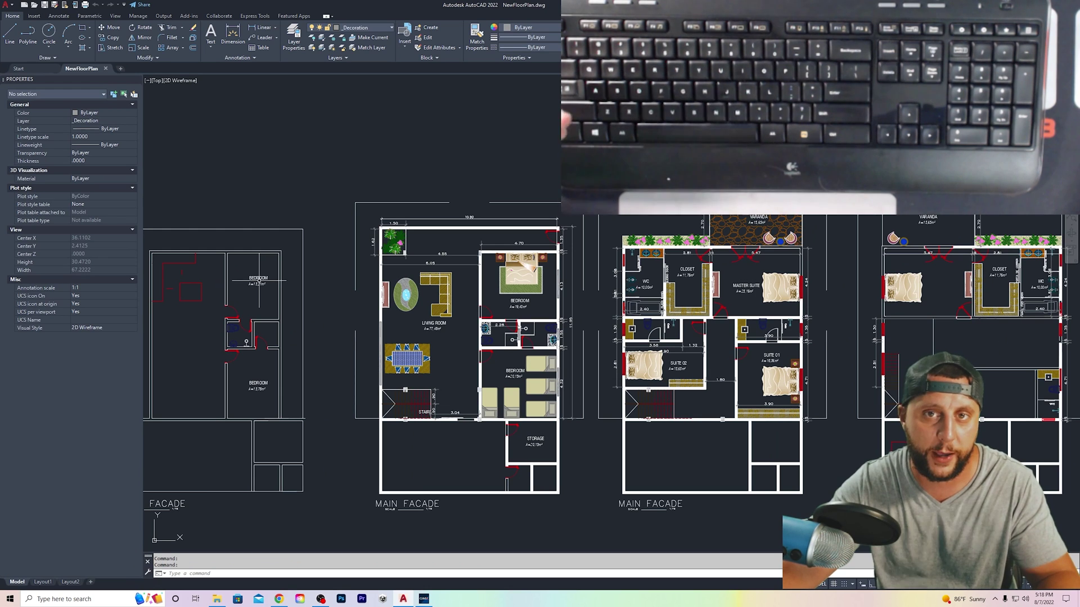
# Step: Read the question 1 instructions in the exam window and return to the floor plan drawing
pyautogui.hotkey('alt', 'Tab')
pyautogui.hotkey('alt', 'Tab')
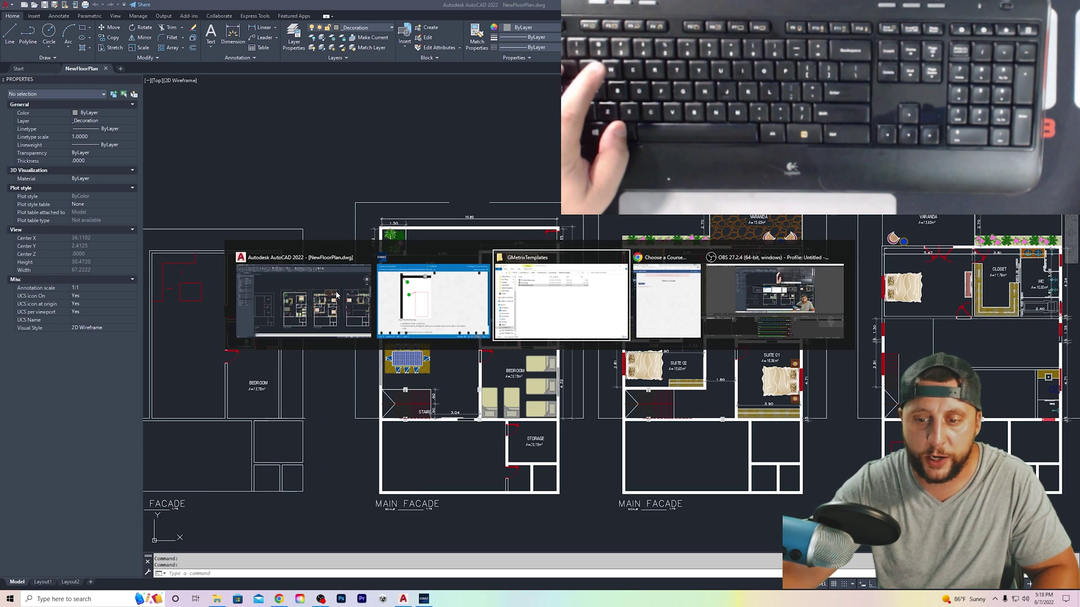
pyautogui.hotkey('alt', 'Tab')
pyautogui.hotkey('alt', 'Tab')
pyautogui.hotkey('alt', 'Tab')
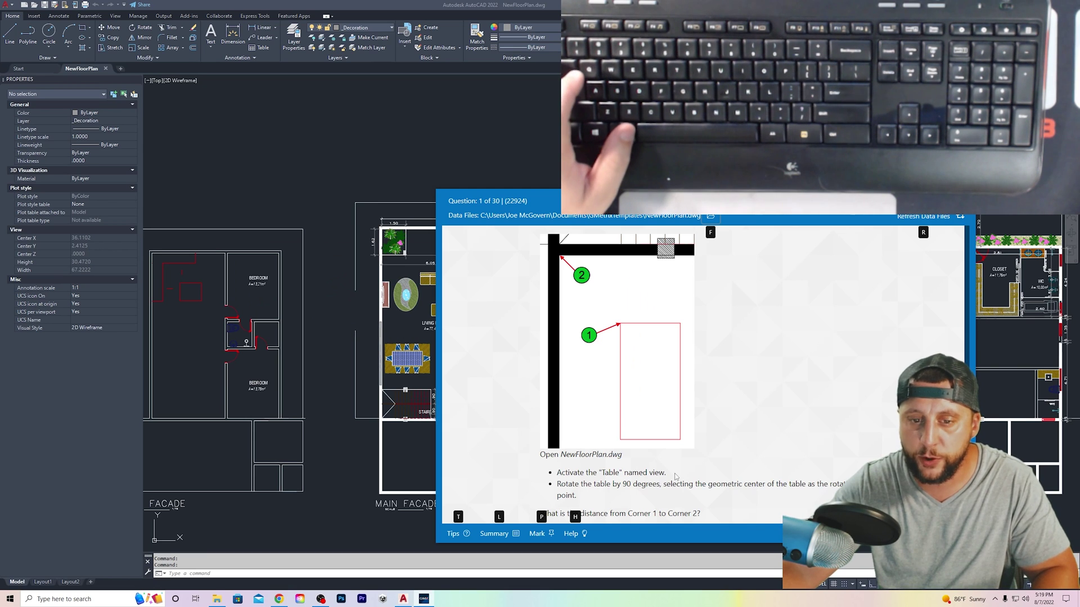
pyautogui.hotkey('alt', 'Tab')
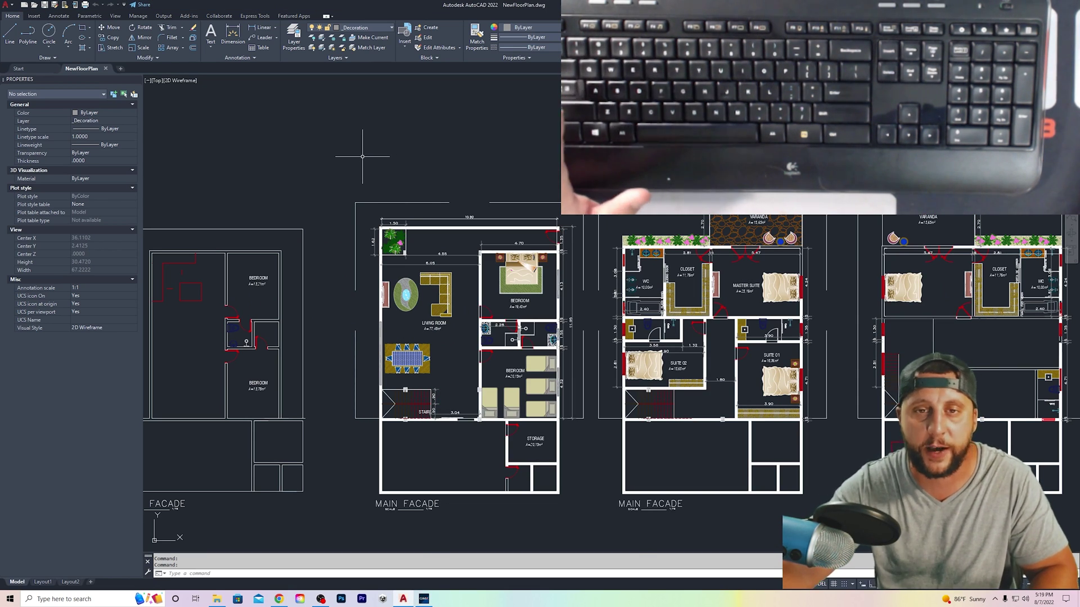
# Step: Restore the "Table" named view and frame the red table rectangle with the surrounding room walls
pyautogui.click(115, 16)
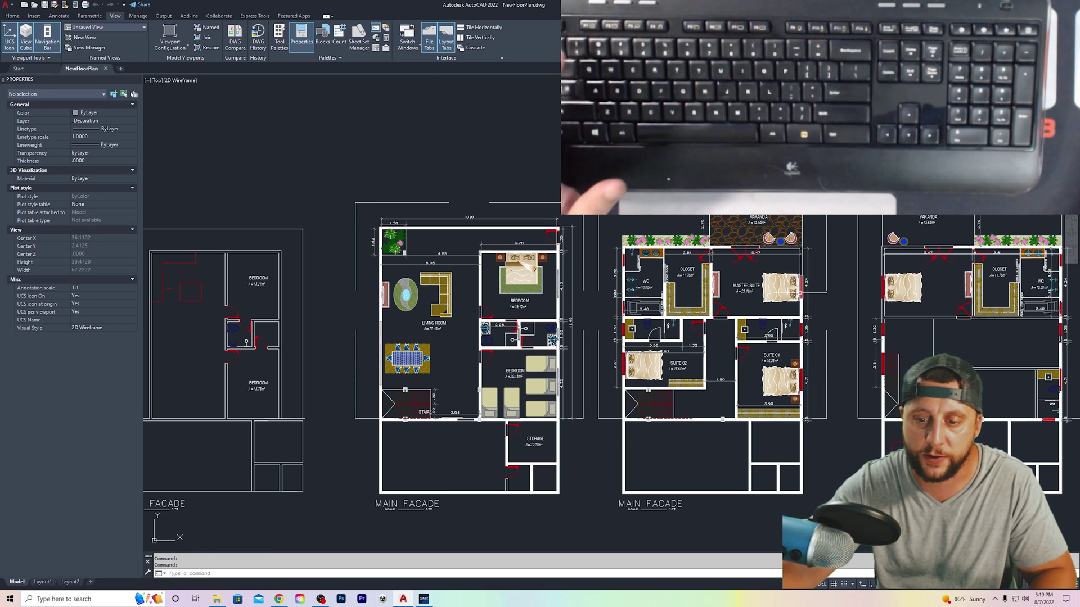
pyautogui.scroll(8, 813, 281)
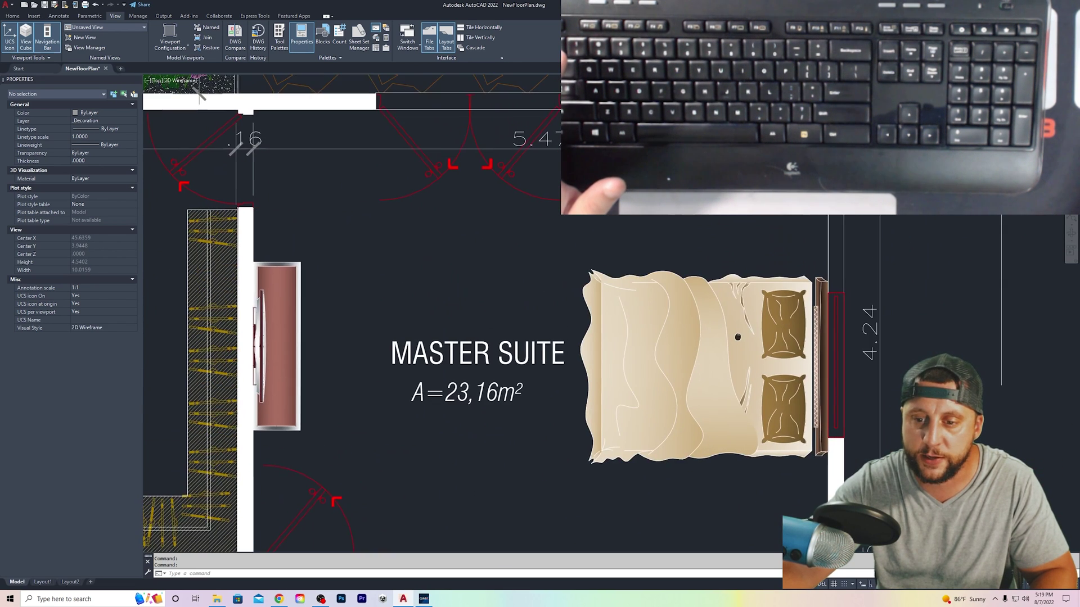
pyautogui.moveTo(738, 337); pyautogui.dragTo(743, 313, button='middle')
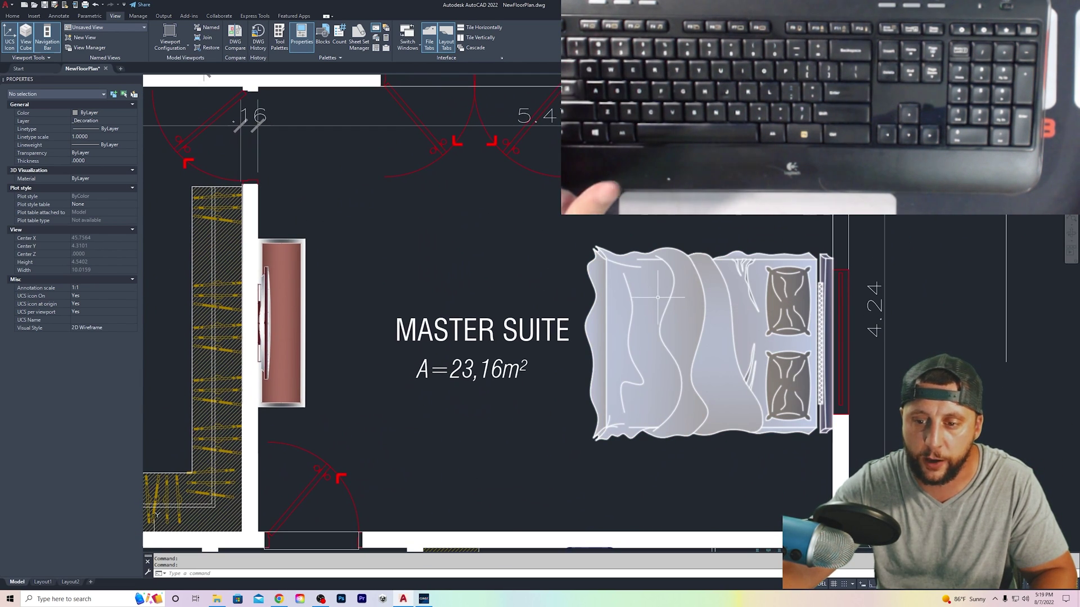
pyautogui.click(101, 26)
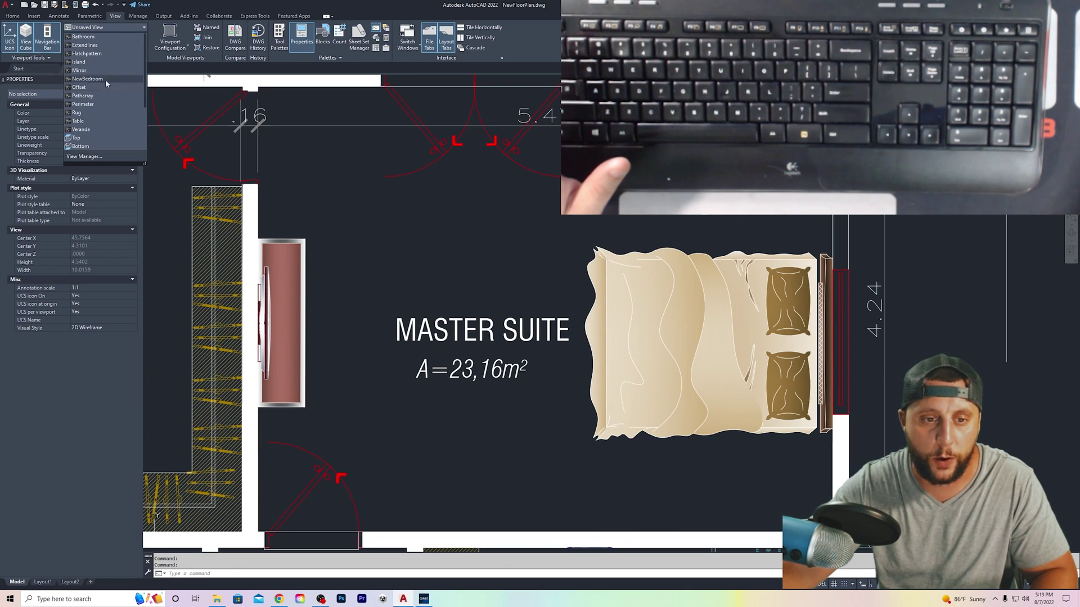
pyautogui.click(107, 121)
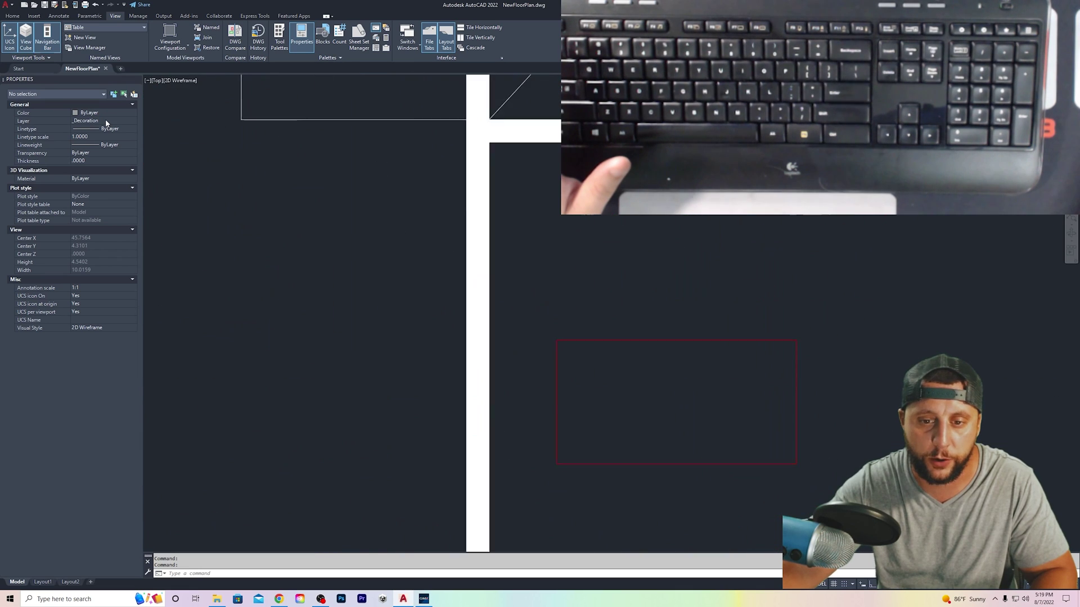
pyautogui.scroll(-3, 667, 336)
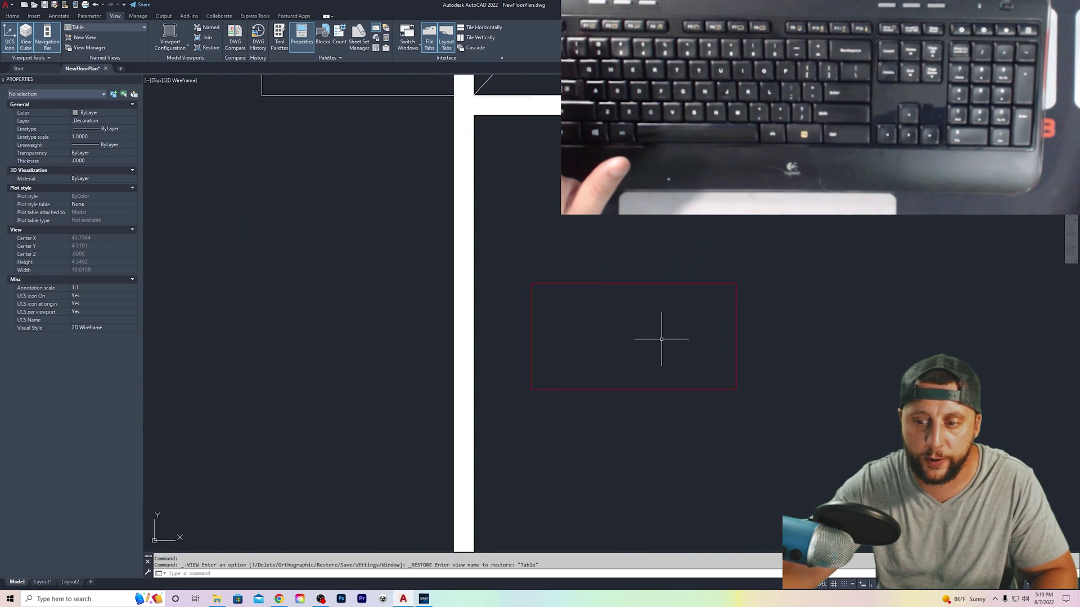
pyautogui.moveTo(663, 337)
pyautogui.mouseDown(button='middle')
pyautogui.moveTo(362, 219)
pyautogui.moveTo(399, 350)
pyautogui.moveTo(514, 318)
pyautogui.mouseUp(button='middle')
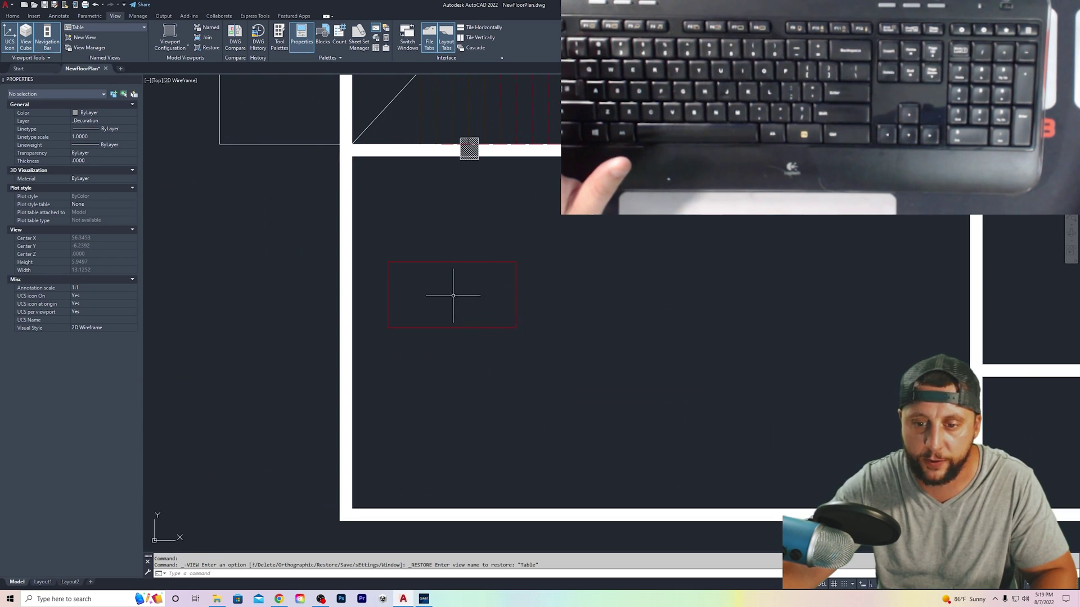
pyautogui.press('l')
pyautogui.press('Return')
pyautogui.press('Escape')
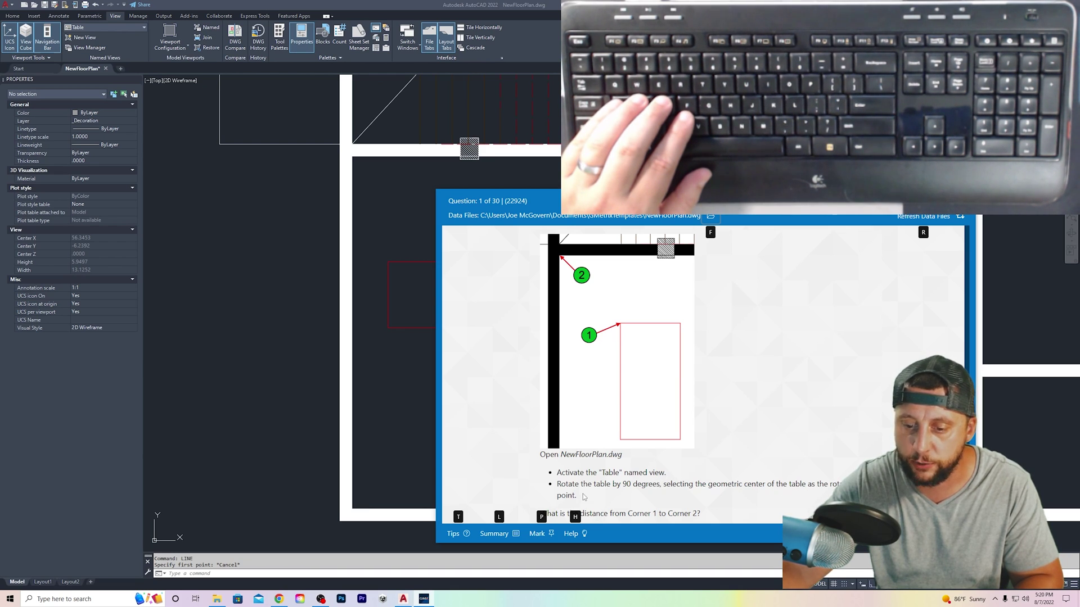
# Step: Return to the floor plan and review the enabled object snap modes in the Drafting Settings
pyautogui.click(398, 361)
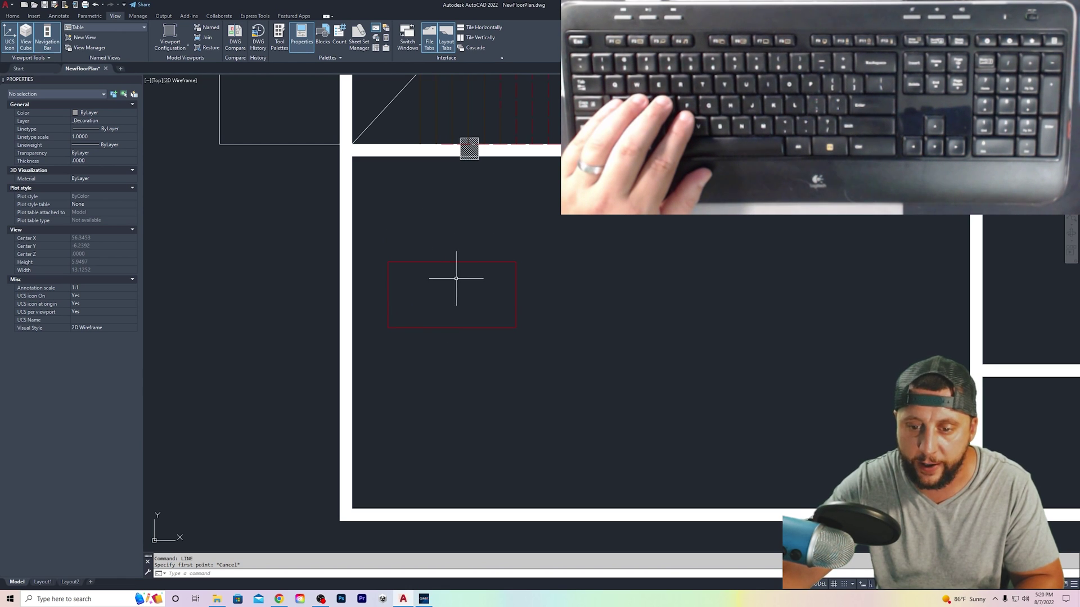
pyautogui.press('Escape')
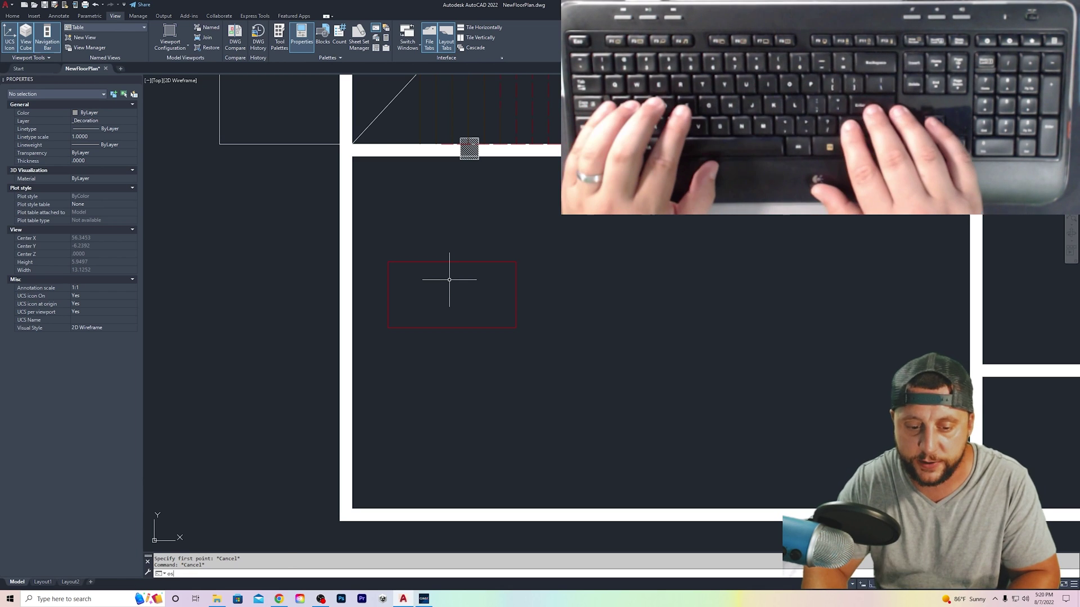
pyautogui.write('OS')
pyautogui.press('Return')
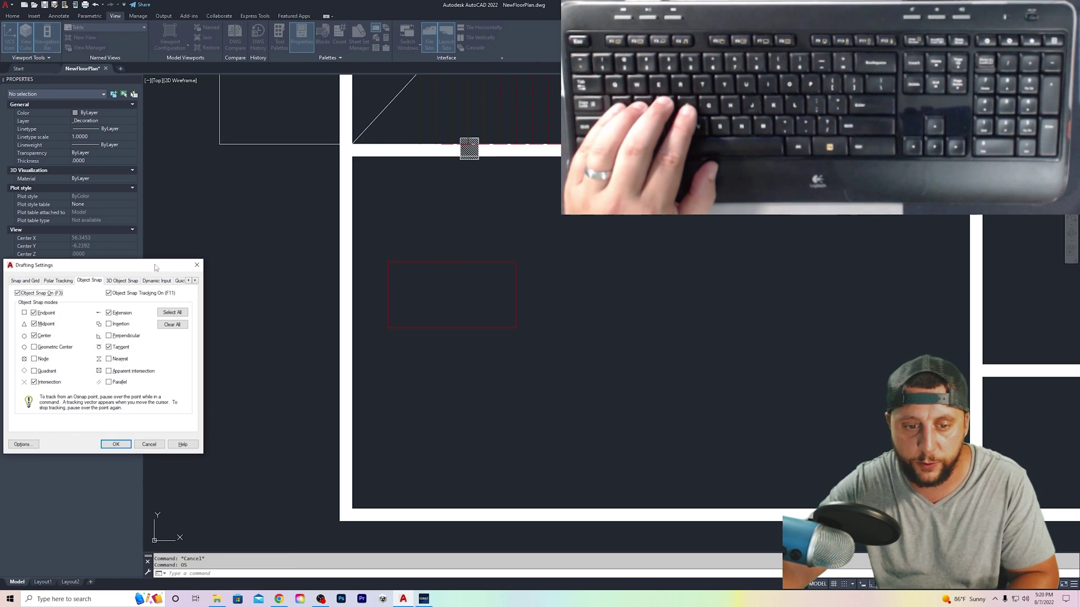
pyautogui.moveTo(152, 269); pyautogui.dragTo(586, 227)
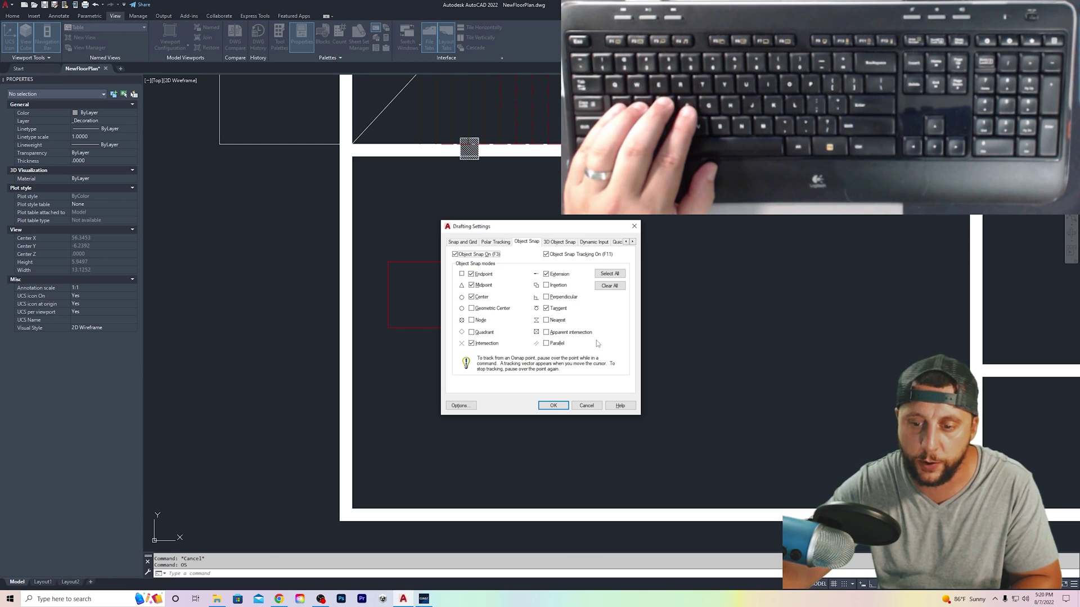
pyautogui.click(553, 405)
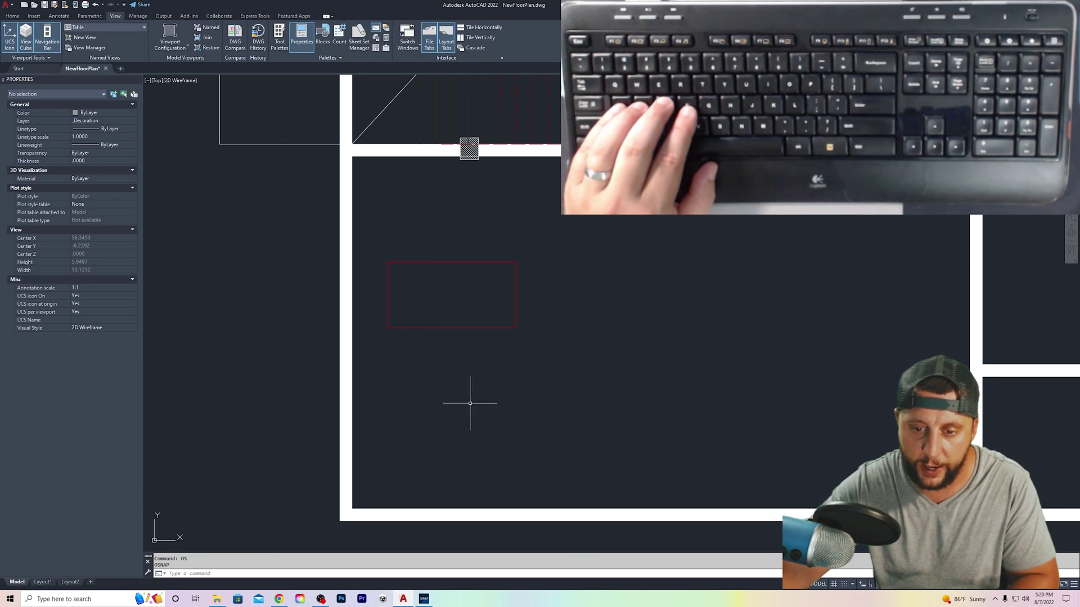
# Step: Draw a diagonal line across the table rectangle from its upper-left corner to its lower-right corner
pyautogui.click(12, 16)
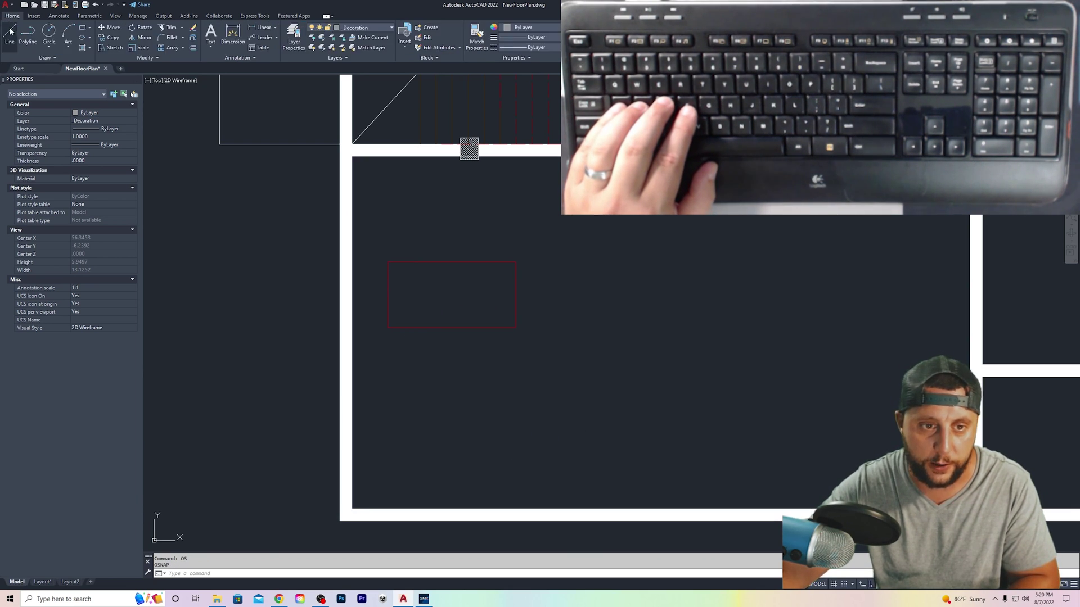
pyautogui.click(10, 33)
pyautogui.click(388, 262)
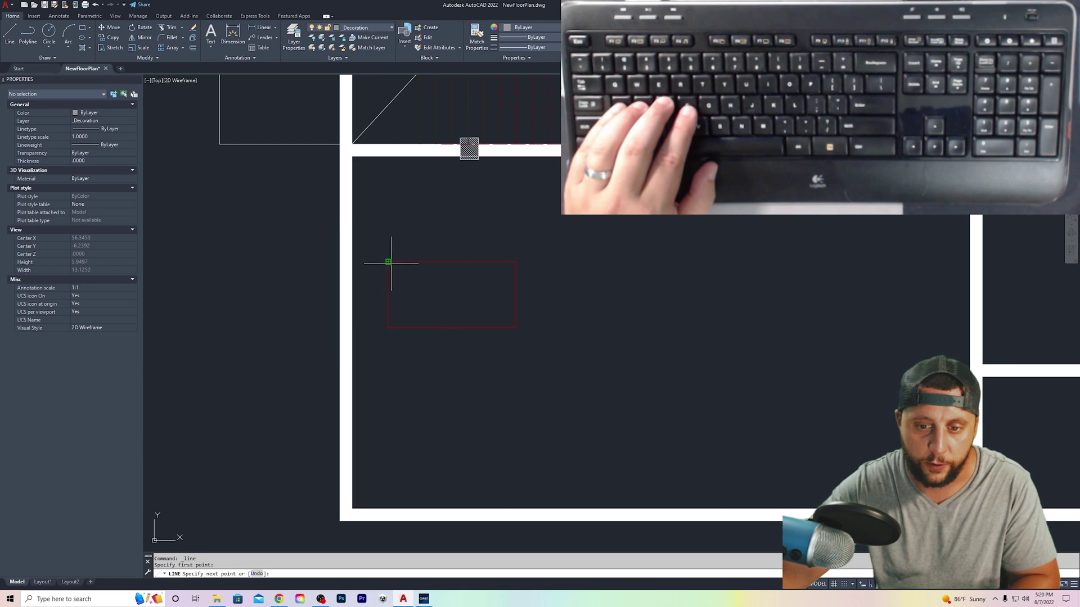
pyautogui.click(515, 326)
pyautogui.press('Escape')
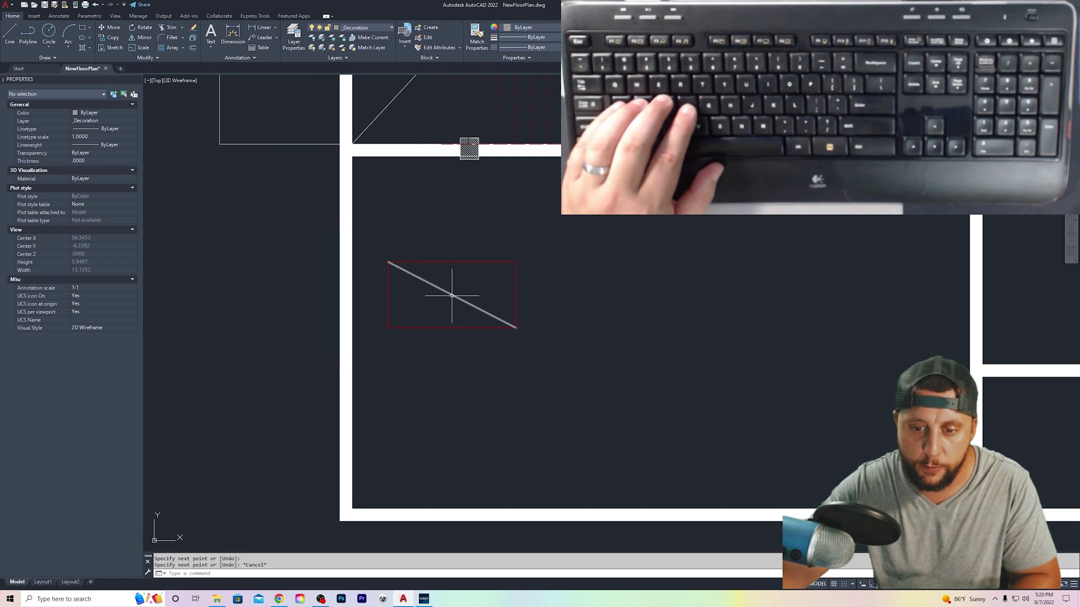
# Step: Rotate the table rectangle together with its diagonal by 90 degrees about the diagonal's midpoint
pyautogui.click(375, 241)
pyautogui.click(551, 348)
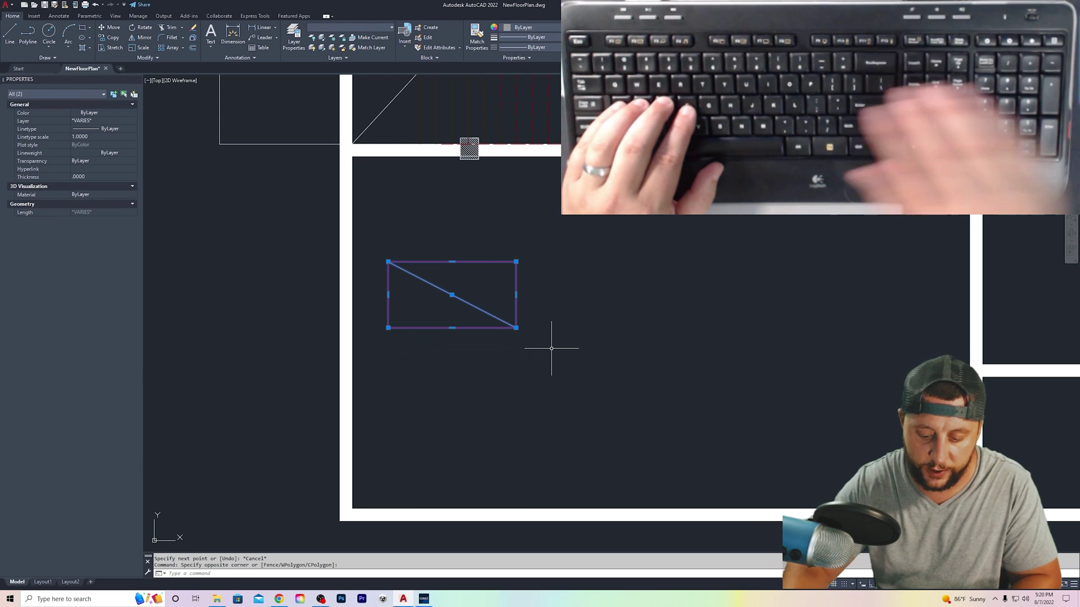
pyautogui.write('rotat')
pyautogui.press('Return')
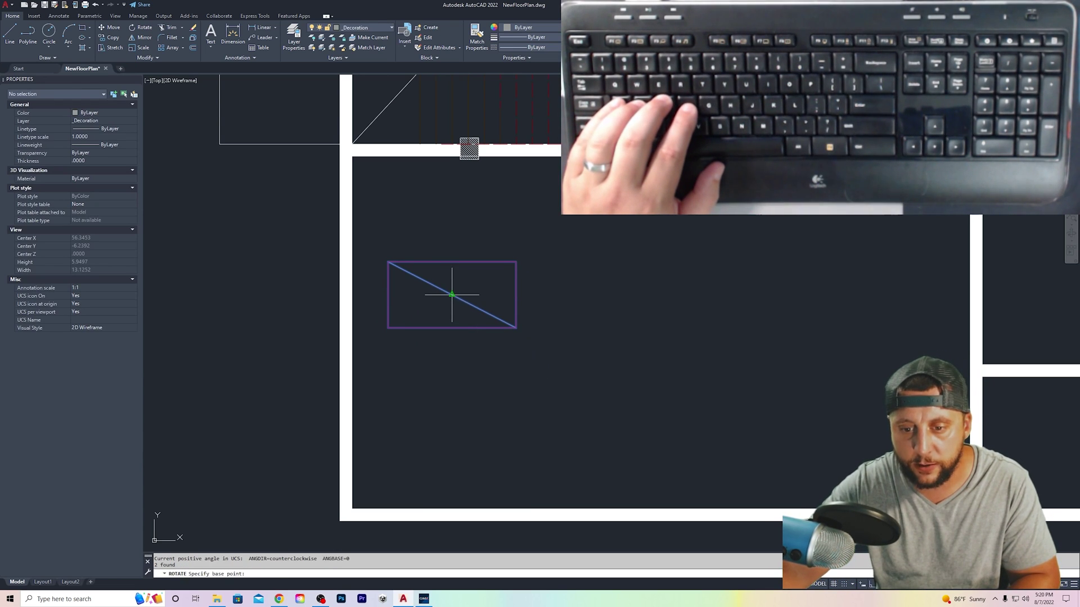
pyautogui.click(451, 294)
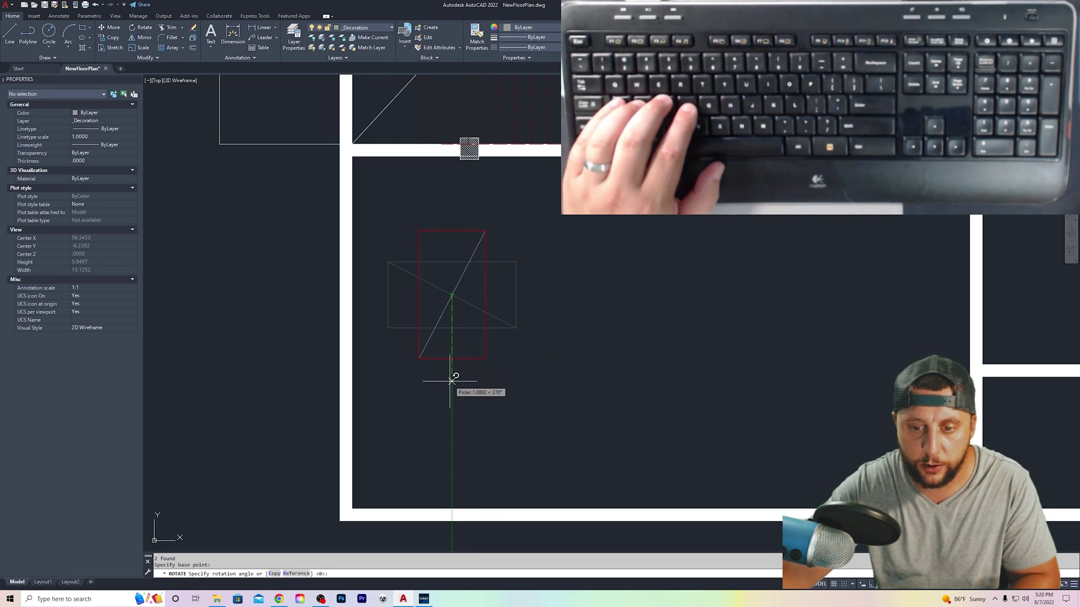
pyautogui.write('90')
pyautogui.press('Return')
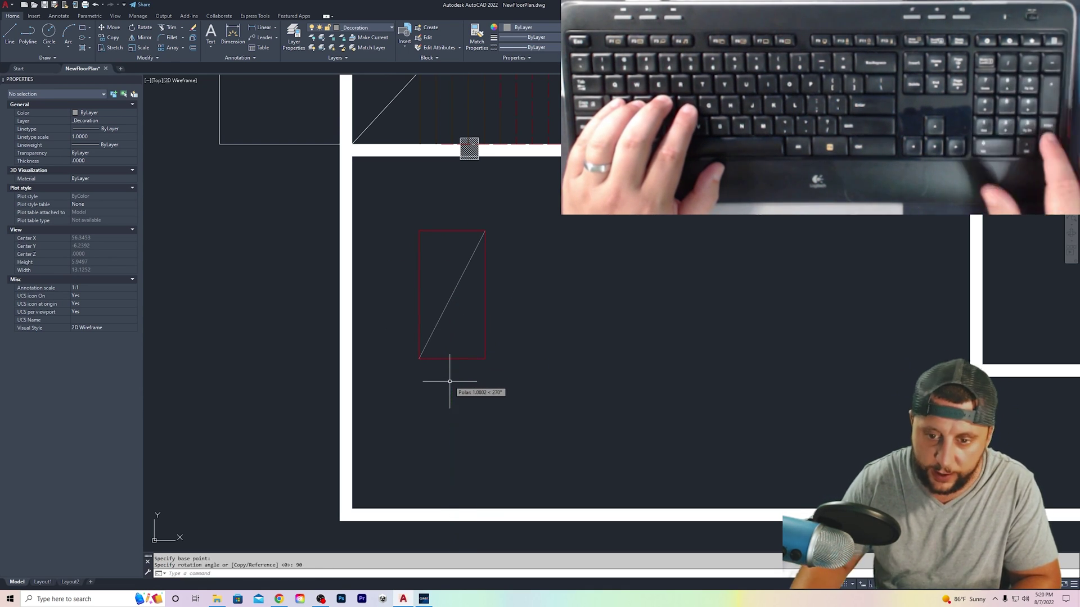
# Step: Delete the diagonal helper line inside the rotated table
pyautogui.click(467, 326)
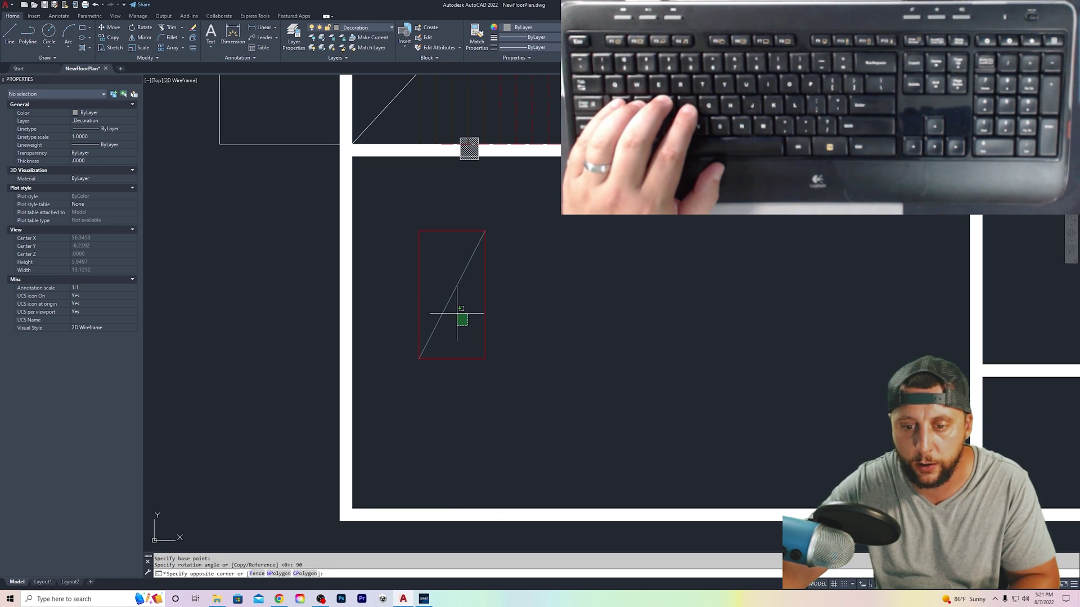
pyautogui.click(447, 297)
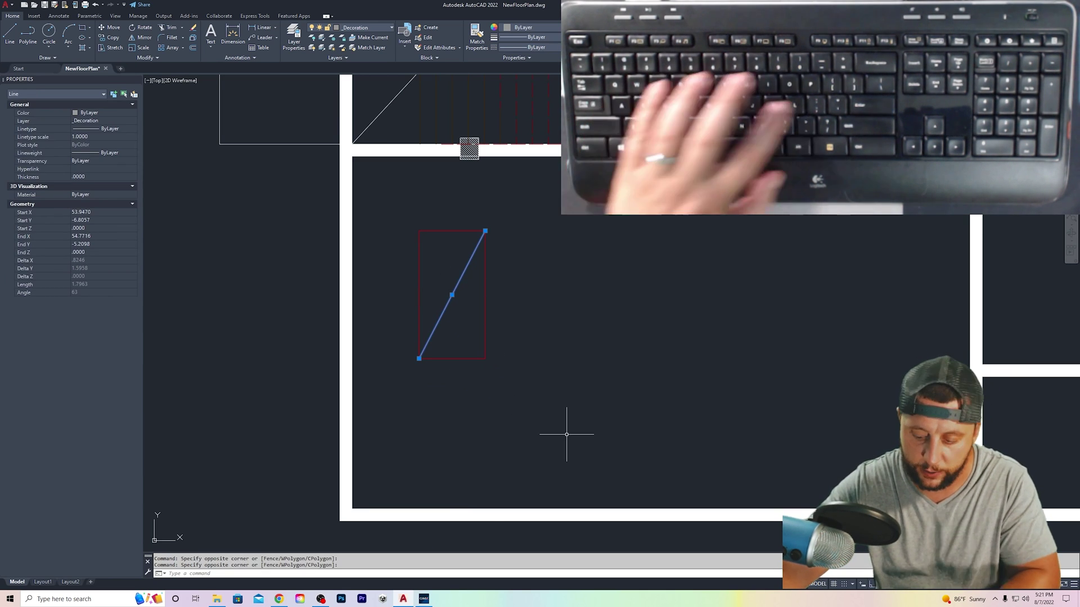
pyautogui.press('Delete')
# Step: Check in the exam window which points question 1 marks as Corner 1 and Corner 2, and return to AutoCAD
pyautogui.hotkey('alt', 'Tab')
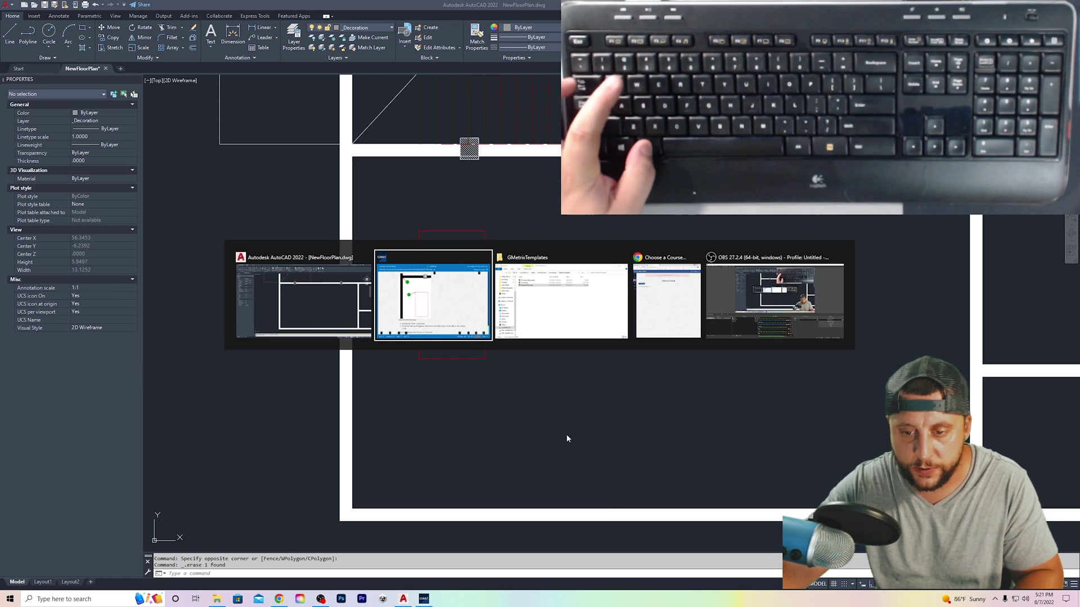
pyautogui.scroll(-1, 641, 467)
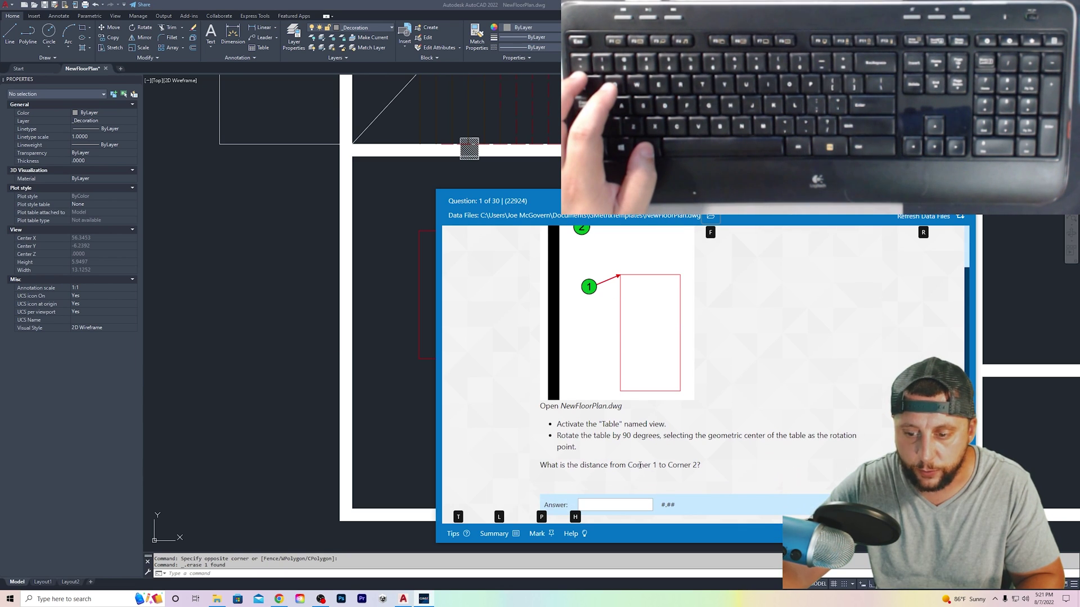
pyautogui.scroll(1, 605, 316)
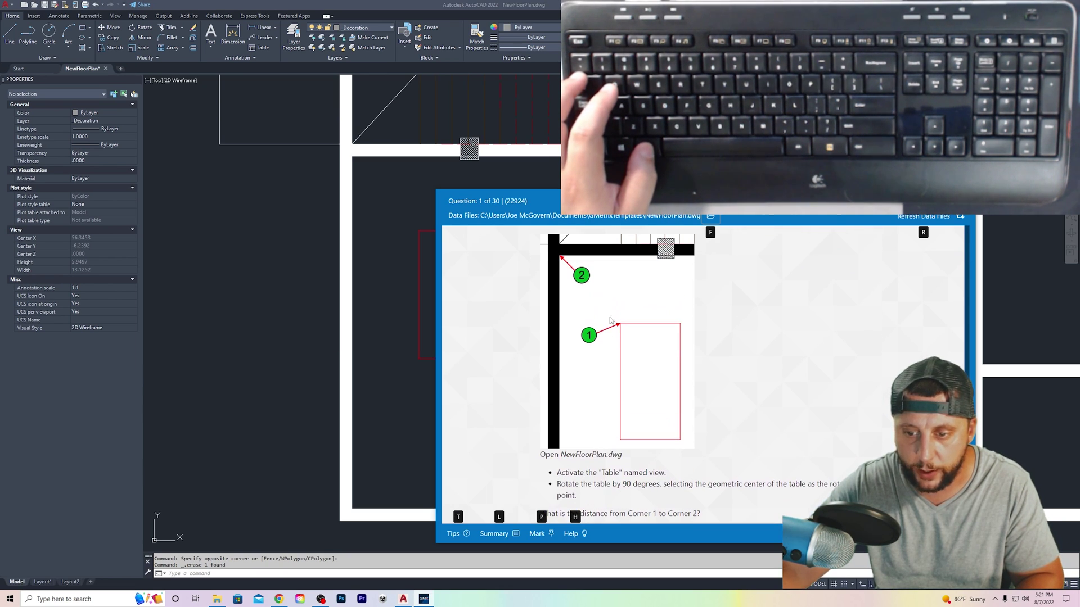
pyautogui.hotkey('alt', 'Tab')
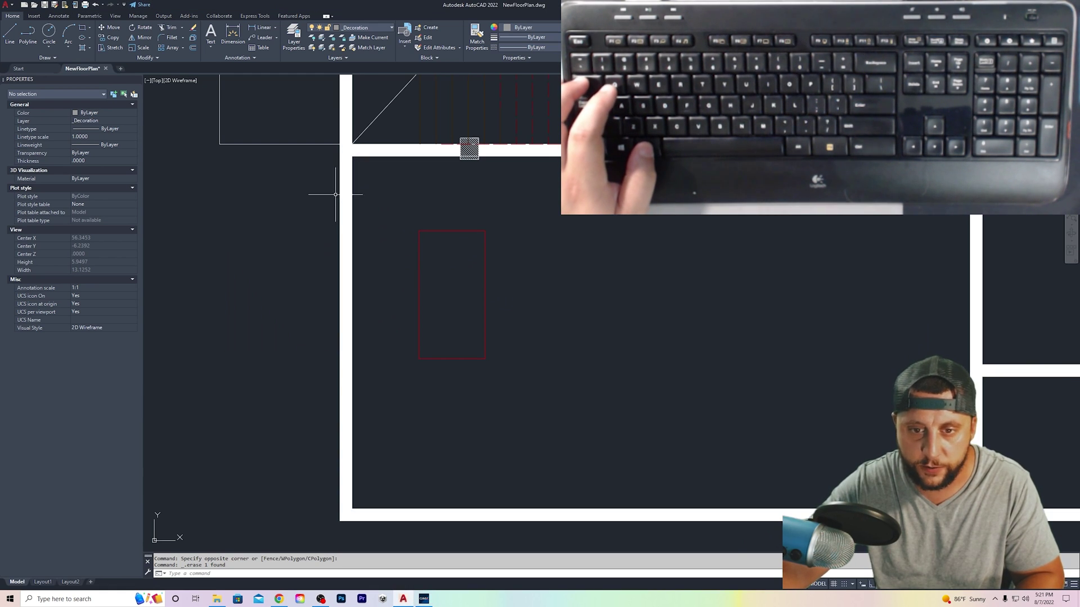
# Step: Draw a line from the room's inner upper-left wall corner to the table's upper-left corner
pyautogui.click(10, 35)
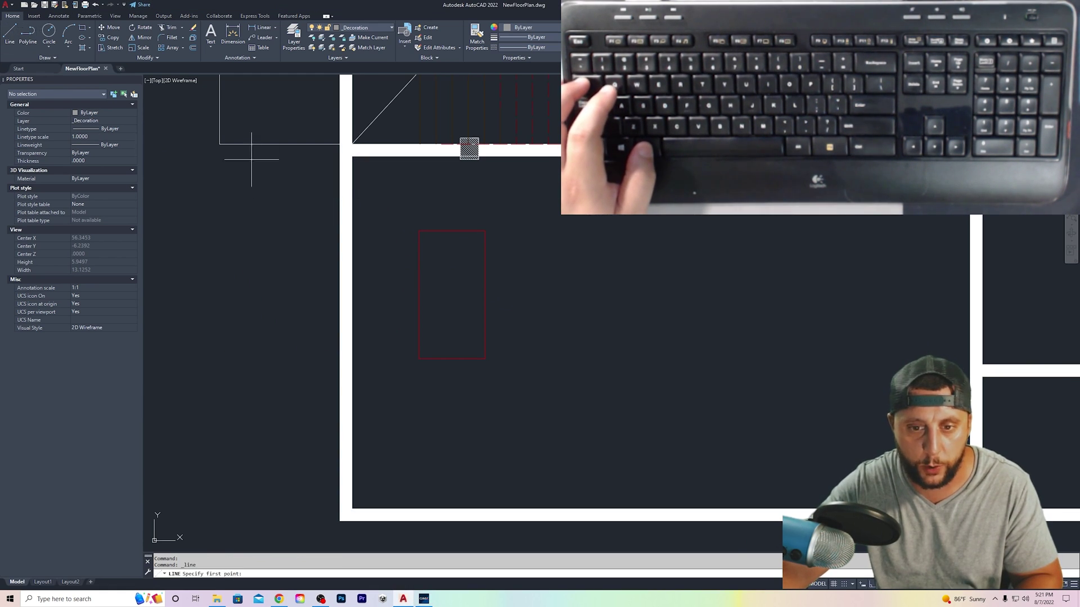
pyautogui.click(352, 157)
pyautogui.click(419, 231)
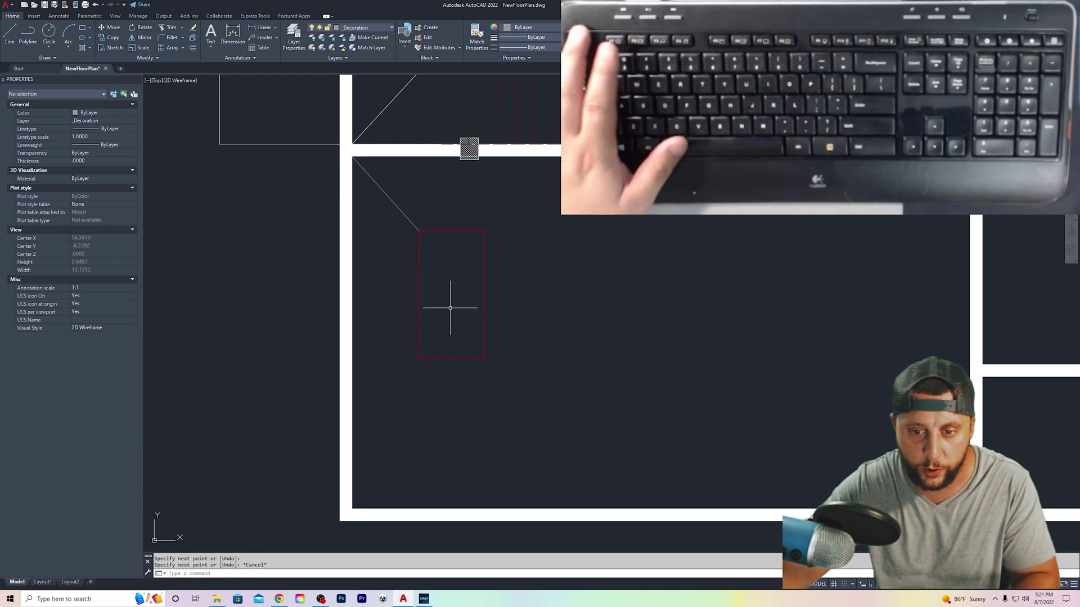
pyautogui.press('Escape')
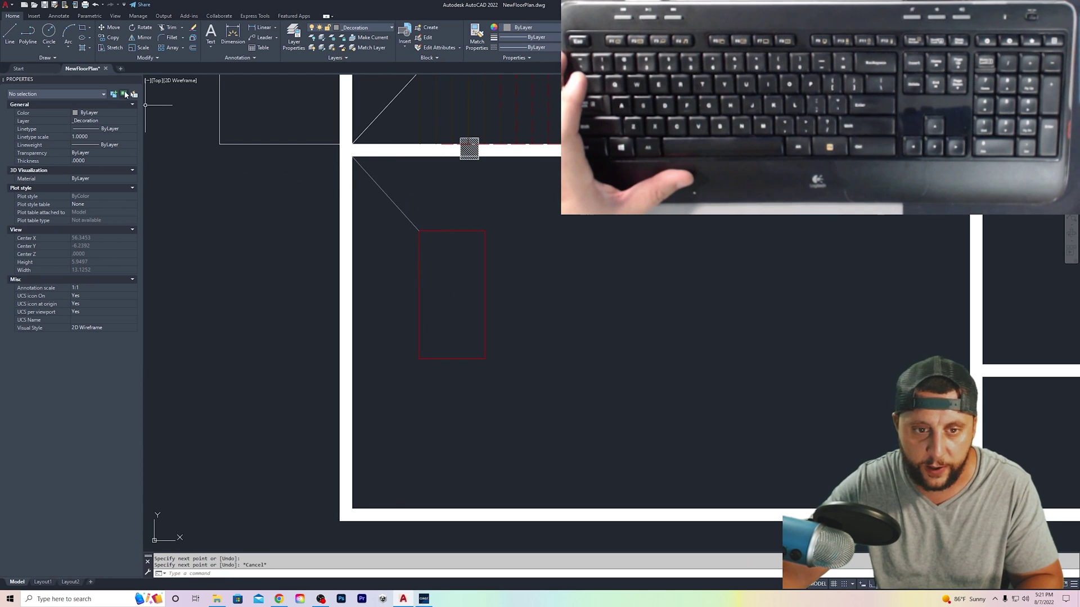
# Step: Show the properties of the line between the wall corner and the table corner to read its length
pyautogui.click(137, 79)
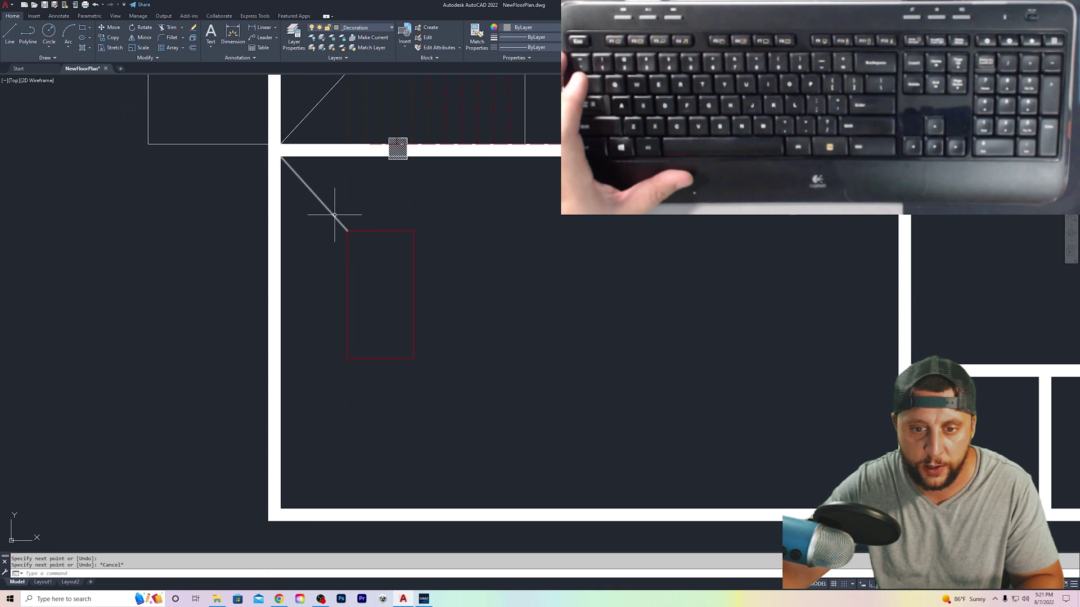
pyautogui.click(332, 214)
pyautogui.rightClick(427, 192)
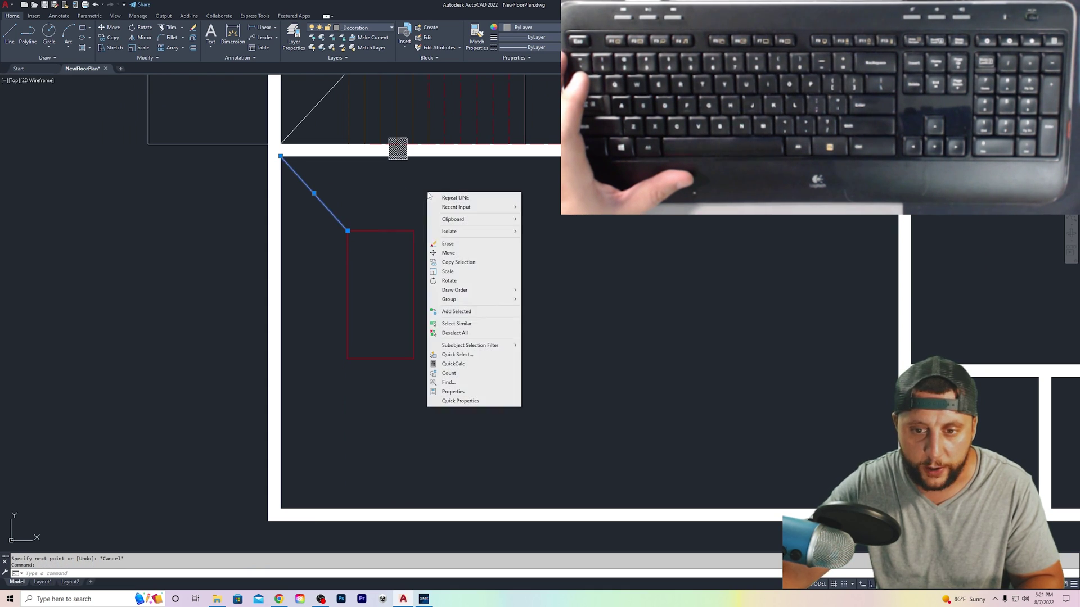
pyautogui.click(493, 390)
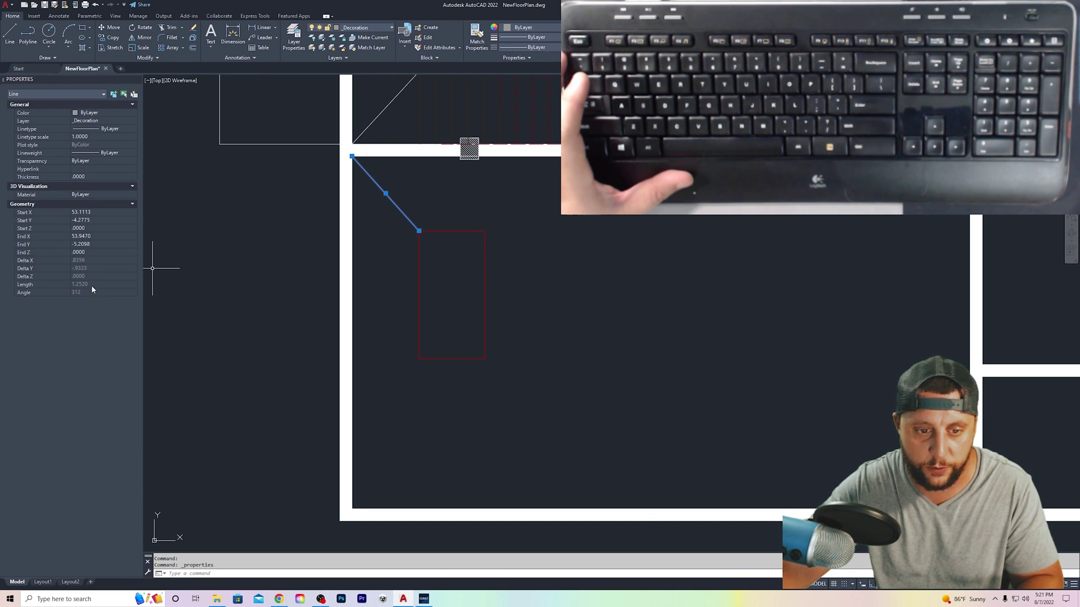
# Step: Move the exam question window farther left and reselect the corner-to-corner line in AutoCAD to recheck its length
pyautogui.hotkey('alt', 'Tab')
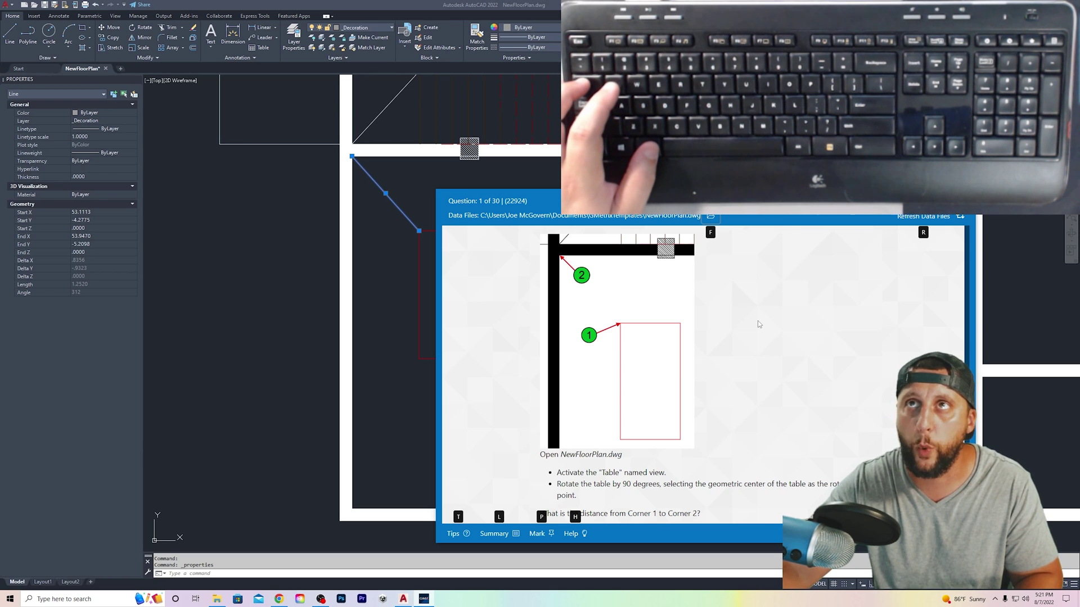
pyautogui.moveTo(753, 251); pyautogui.dragTo(371, 255)
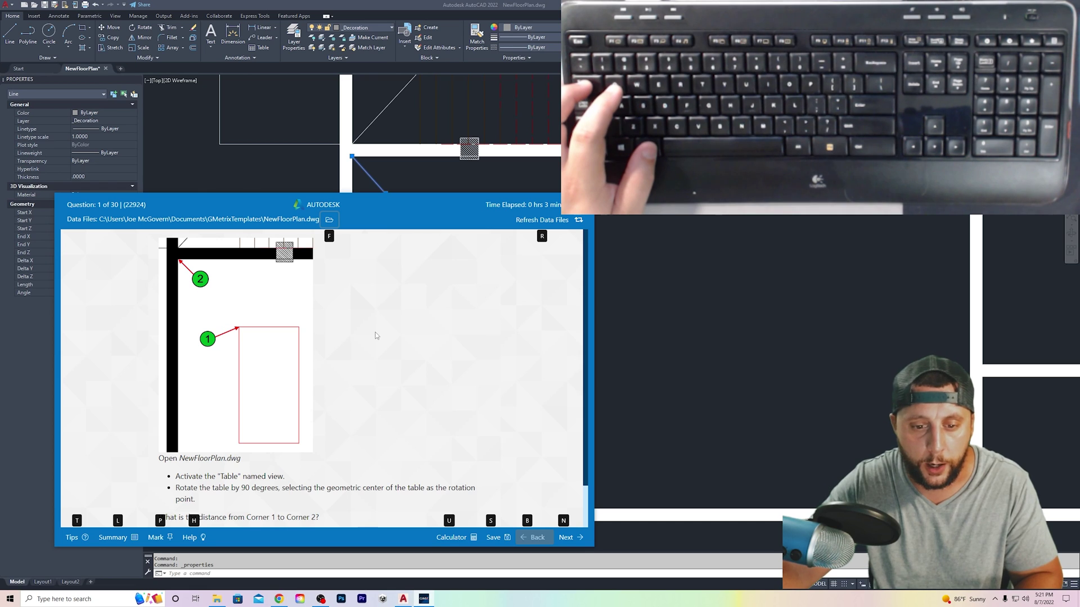
pyautogui.click(630, 318)
pyautogui.press('Escape')
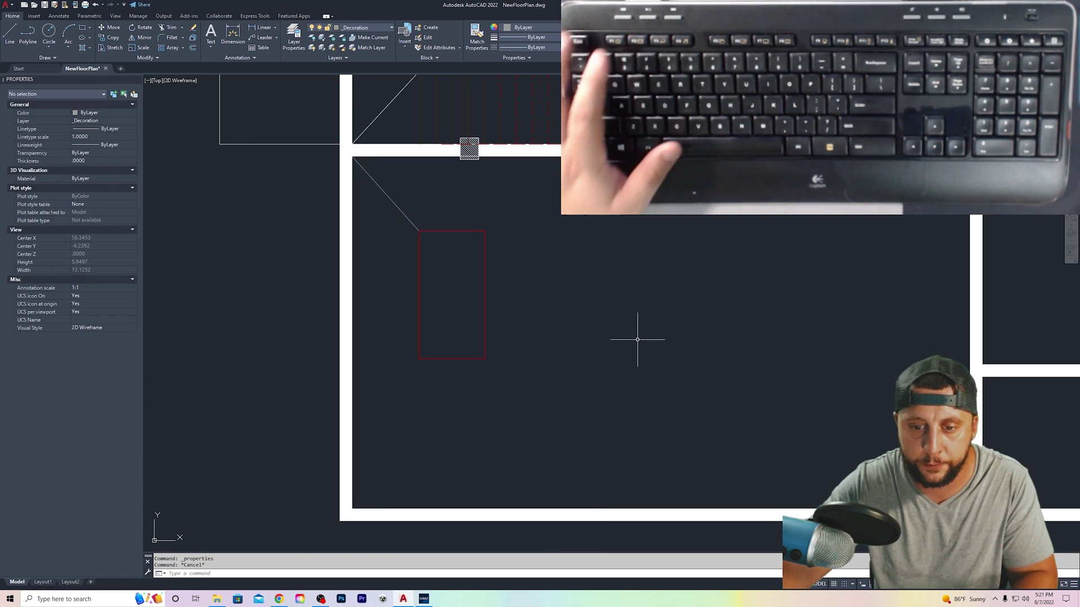
pyautogui.click(396, 206)
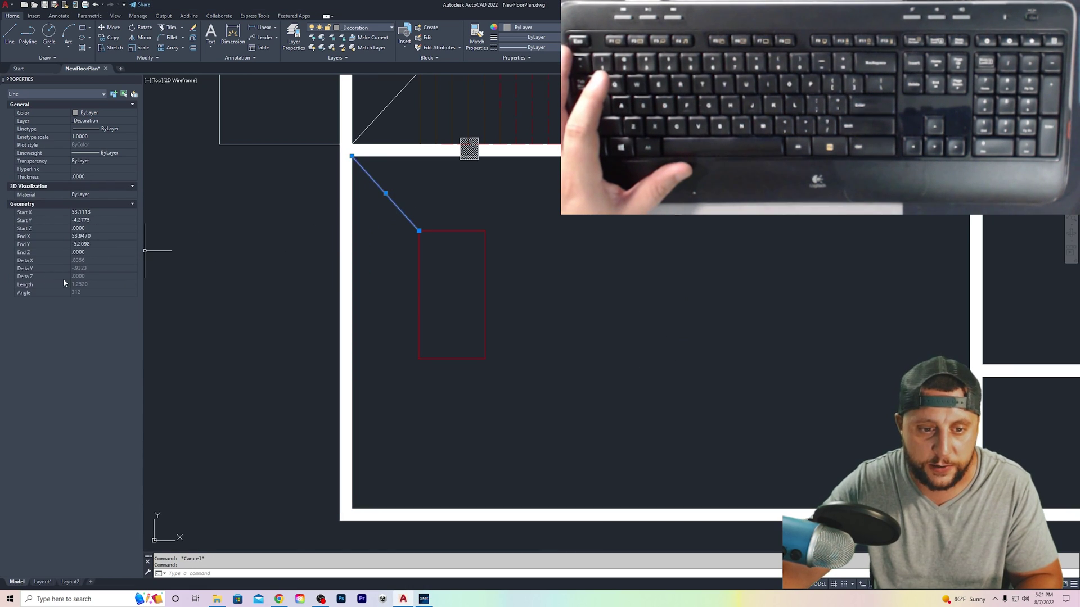
# Step: Enter 1.25 as the answer to question 1 in the exam window, and submit it to continue to question 2
pyautogui.hotkey('alt', 'Tab')
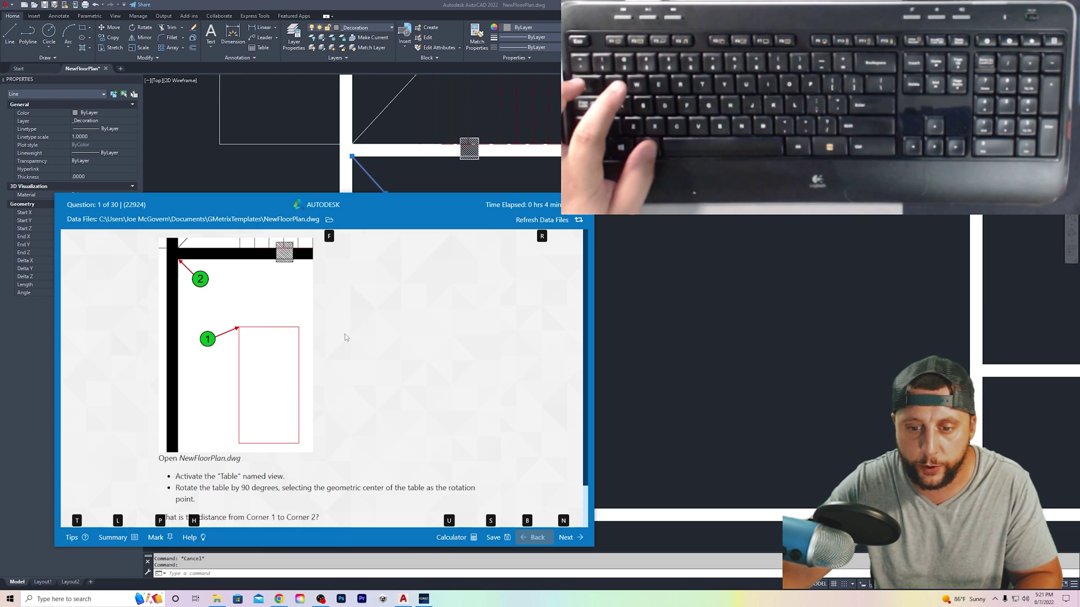
pyautogui.scroll(-1, 429, 497)
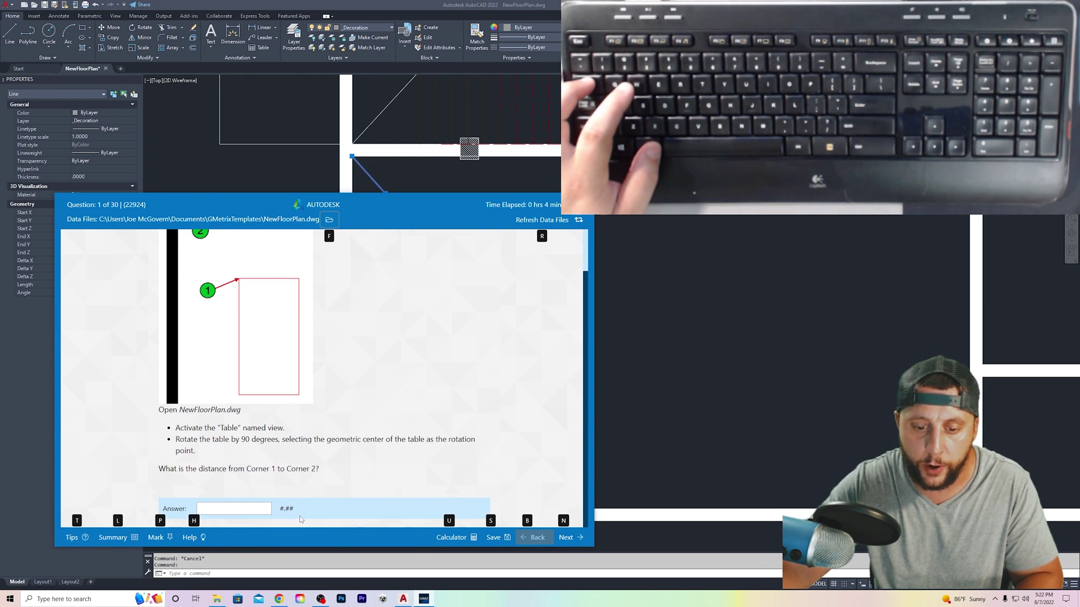
pyautogui.click(254, 509)
pyautogui.write('1')
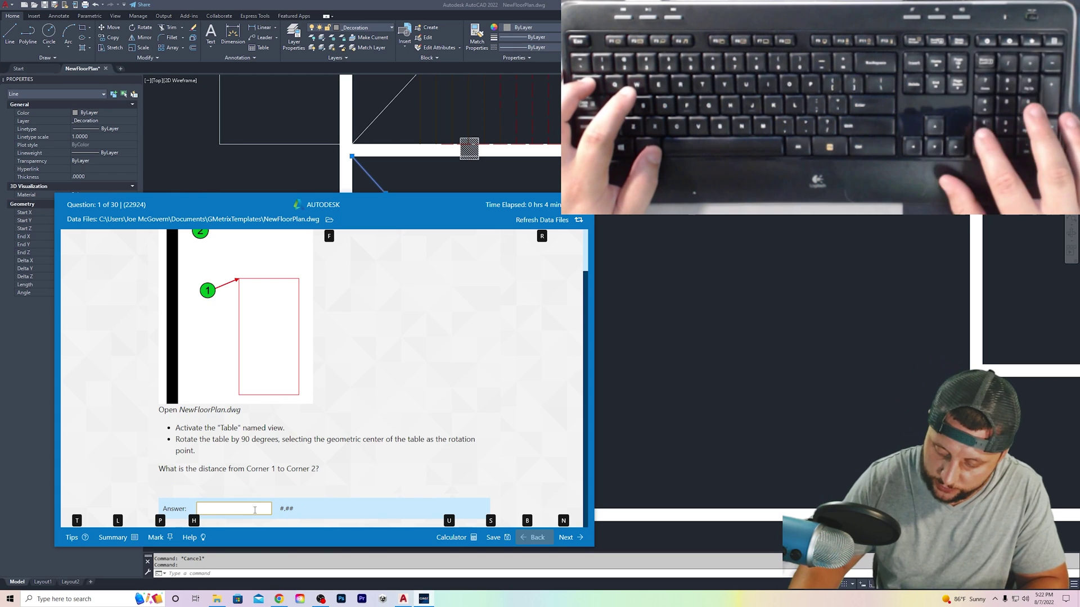
pyautogui.write('.2520')
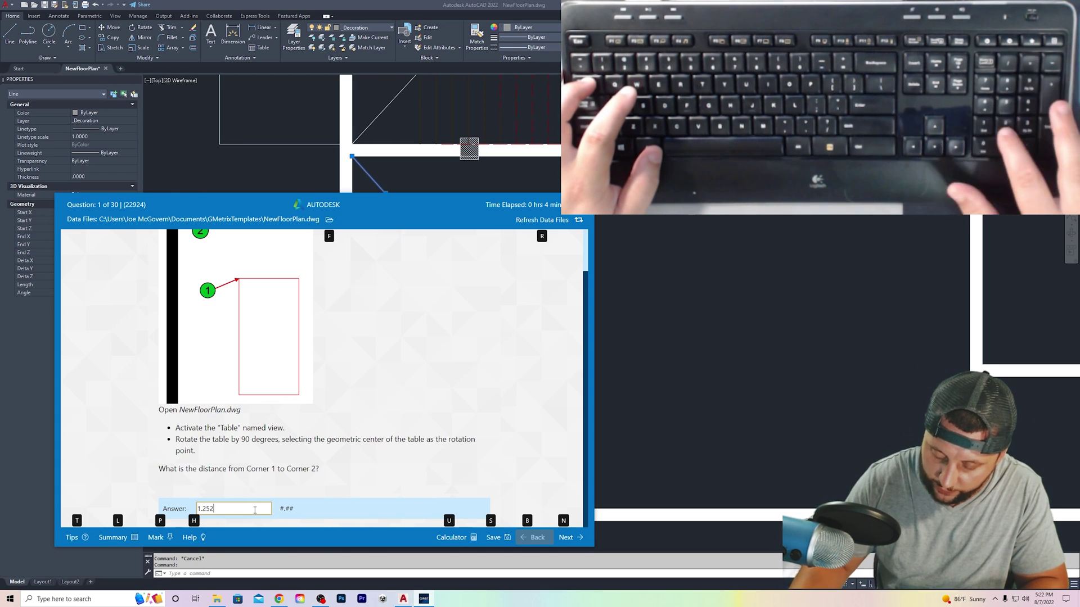
pyautogui.press('BackSpace')
pyautogui.press('BackSpace')
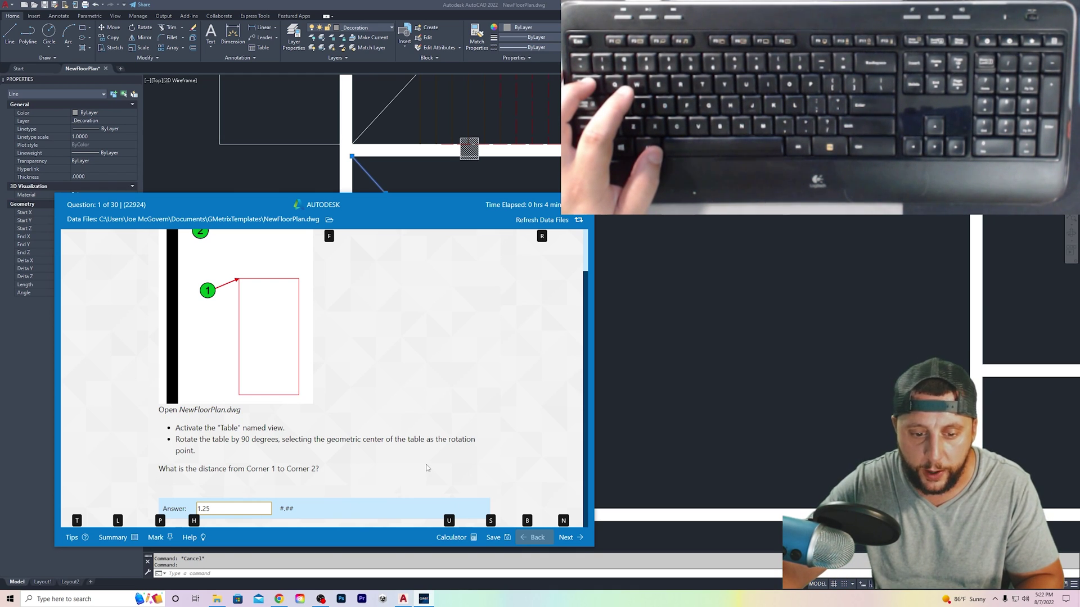
pyautogui.hotkey('alt', 'g')
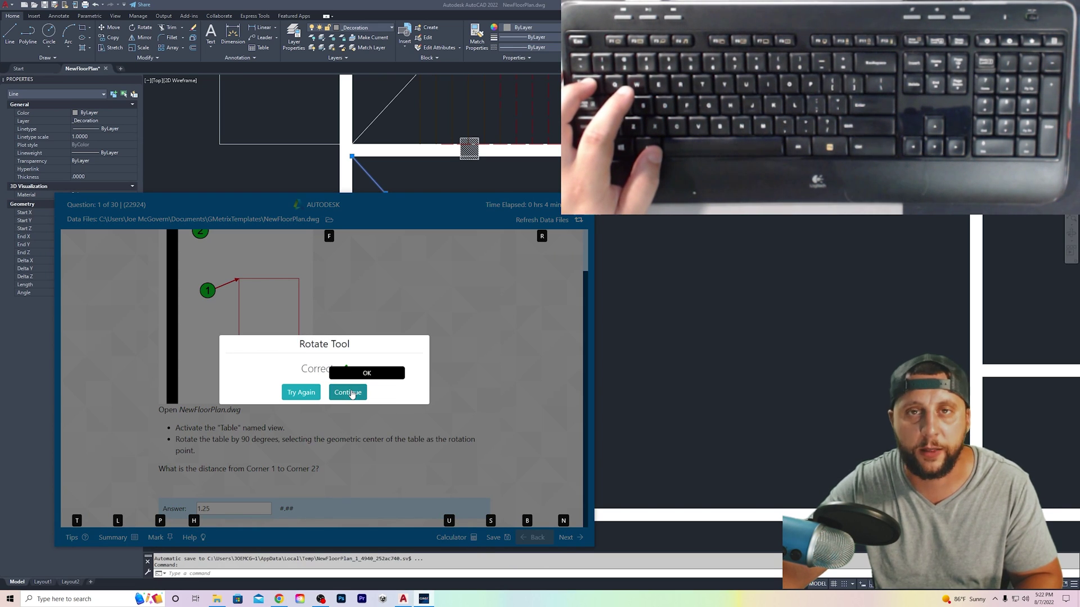
pyautogui.click(348, 391)
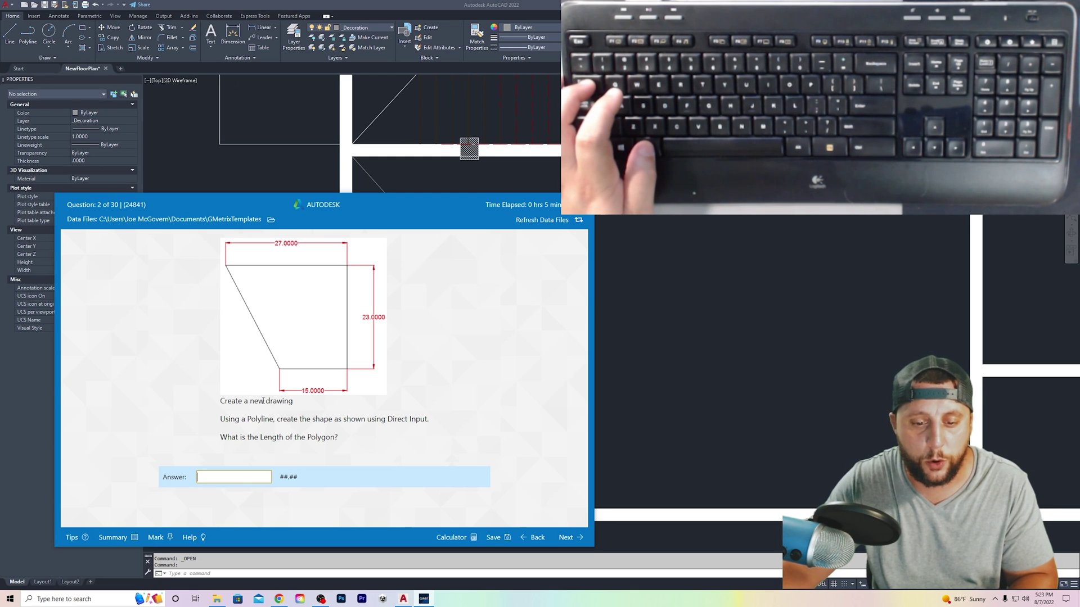
# Step: Switch to AutoCAD and create a new drawing from the acad.dwt template
pyautogui.click(596, 298)
pyautogui.click(7, 4)
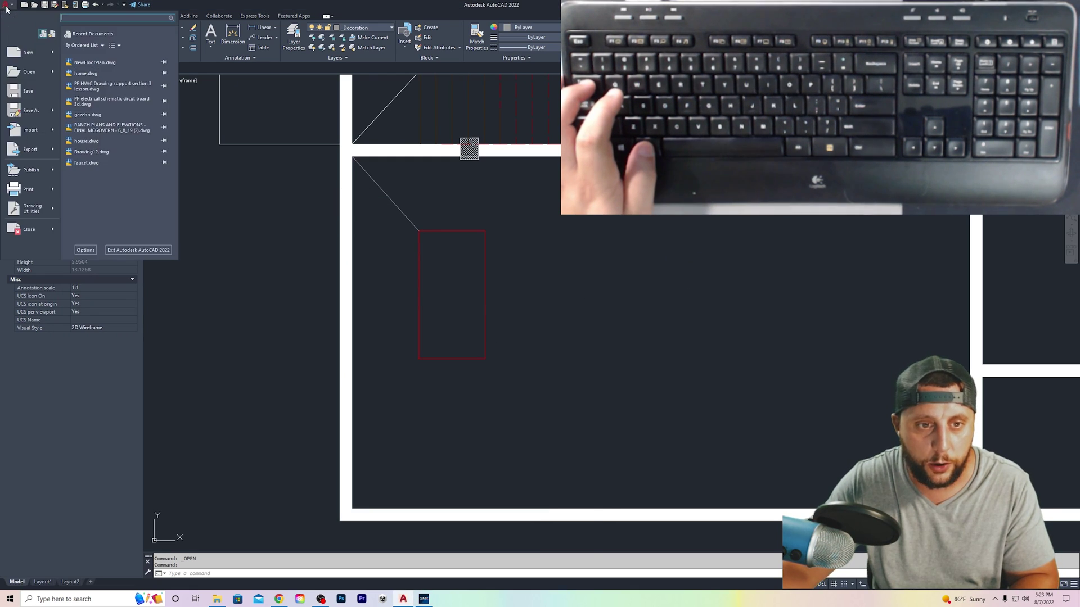
pyautogui.click(29, 52)
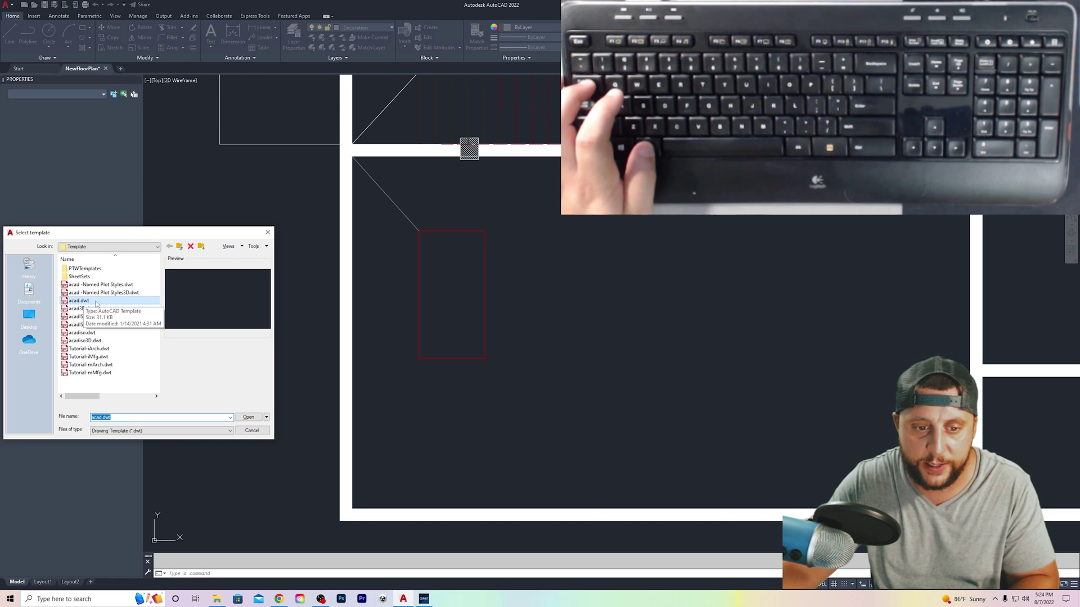
pyautogui.click(248, 417)
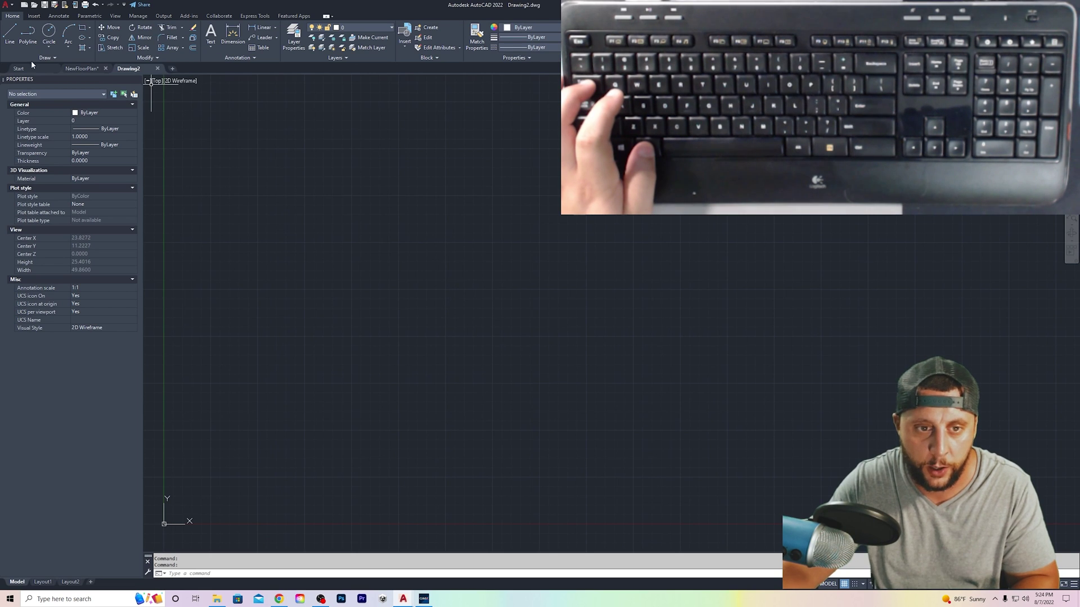
# Step: Start a polyline at 0,0 and draw its first segment 15 units horizontally in the positive X direction, using polar tracking
pyautogui.click(27, 34)
pyautogui.press('super+Tab')
pyautogui.press('Tab')
pyautogui.press('Tab')
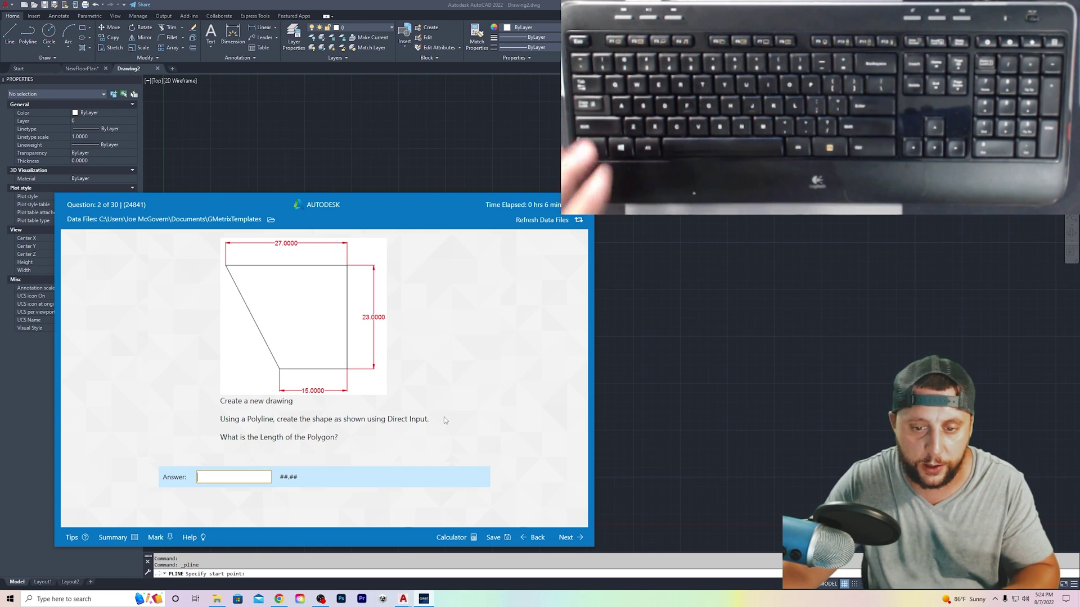
pyautogui.hotkey('alt', 'Tab')
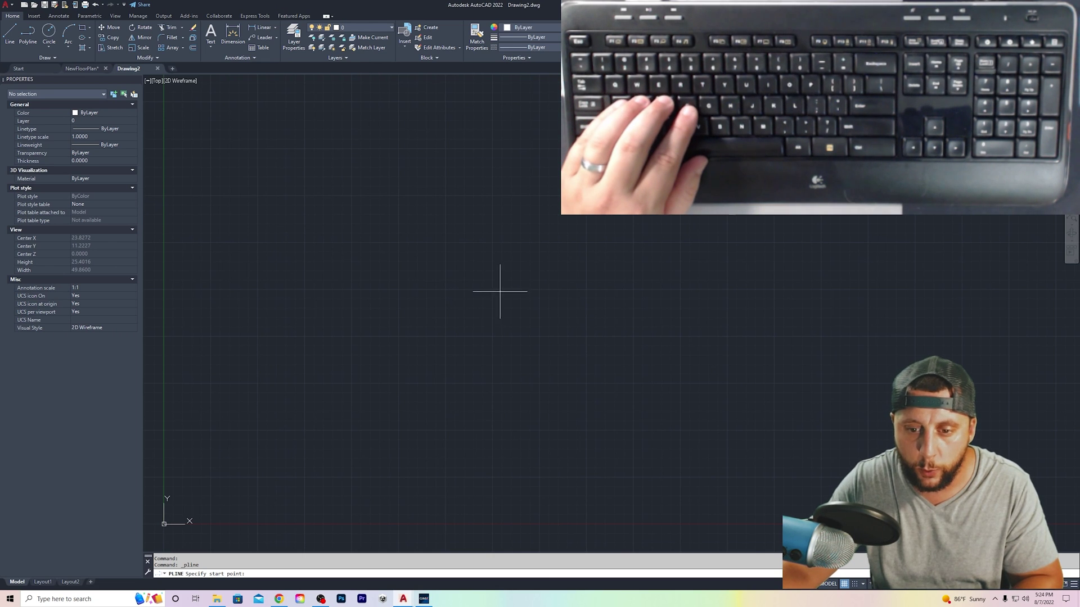
pyautogui.moveTo(332, 393); pyautogui.dragTo(458, 277, button='middle')
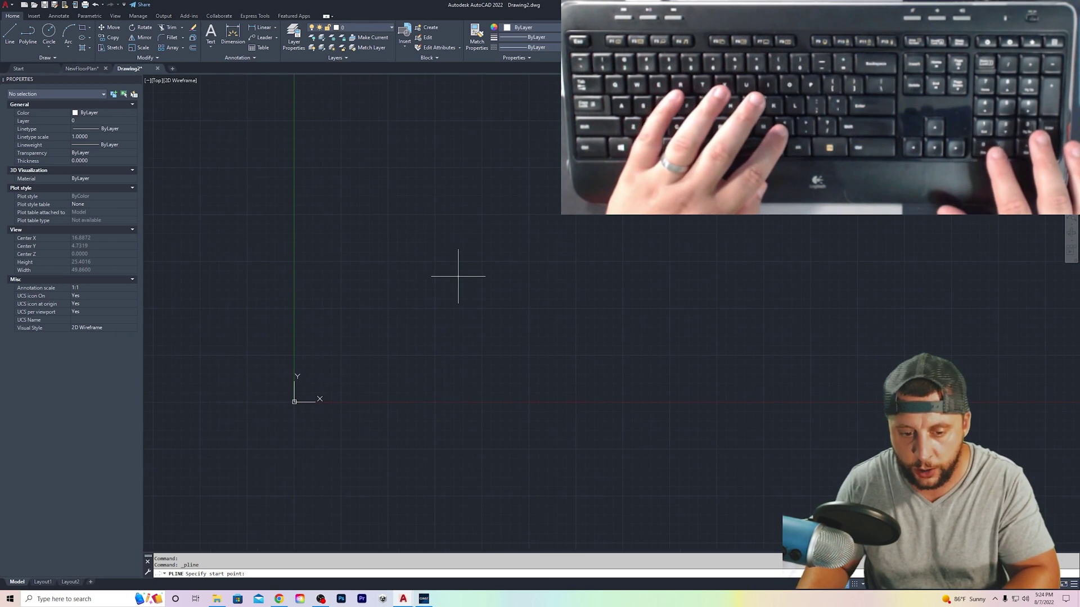
pyautogui.write('0,0')
pyautogui.press('Return')
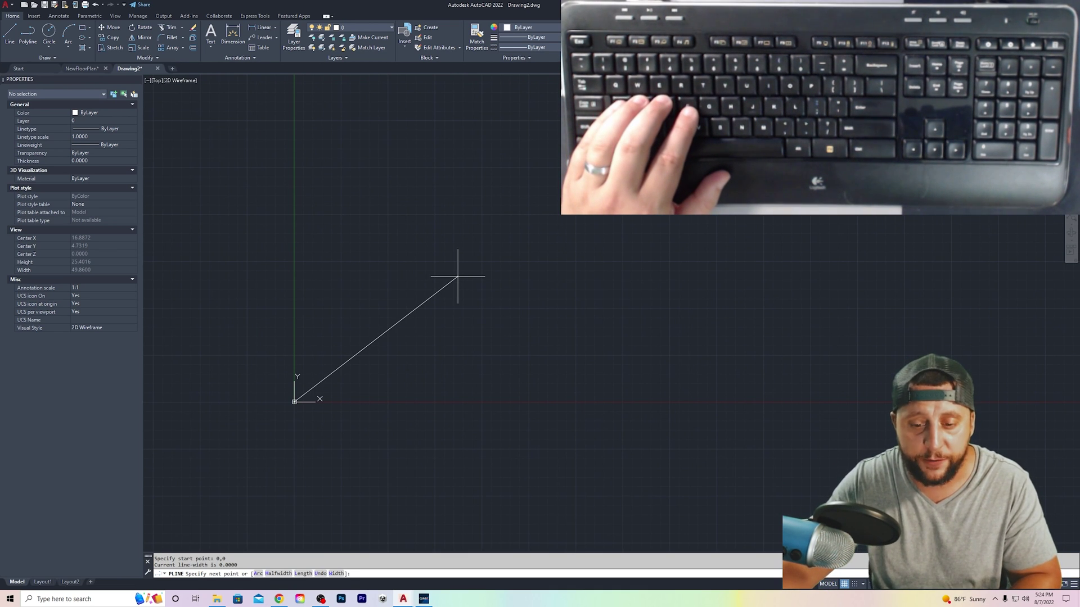
pyautogui.press('F10')
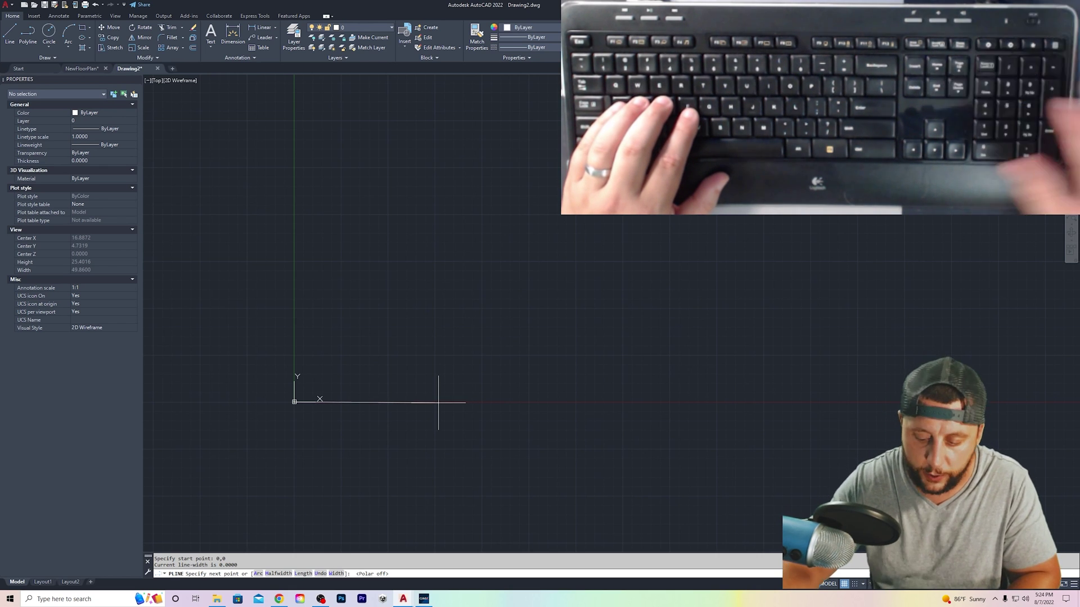
pyautogui.press('F10')
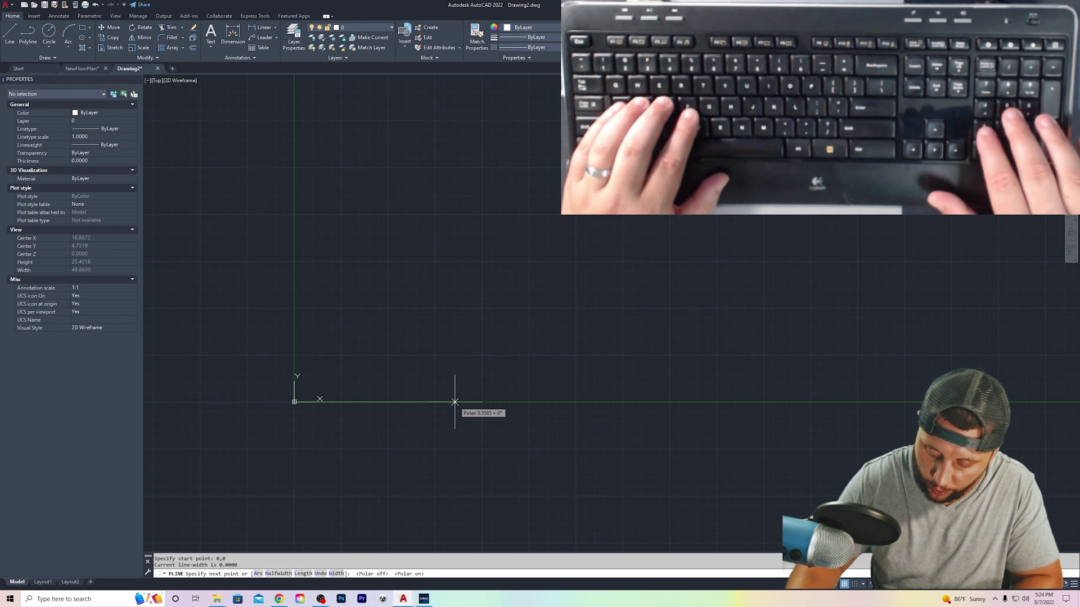
pyautogui.write('15')
pyautogui.press('Return')
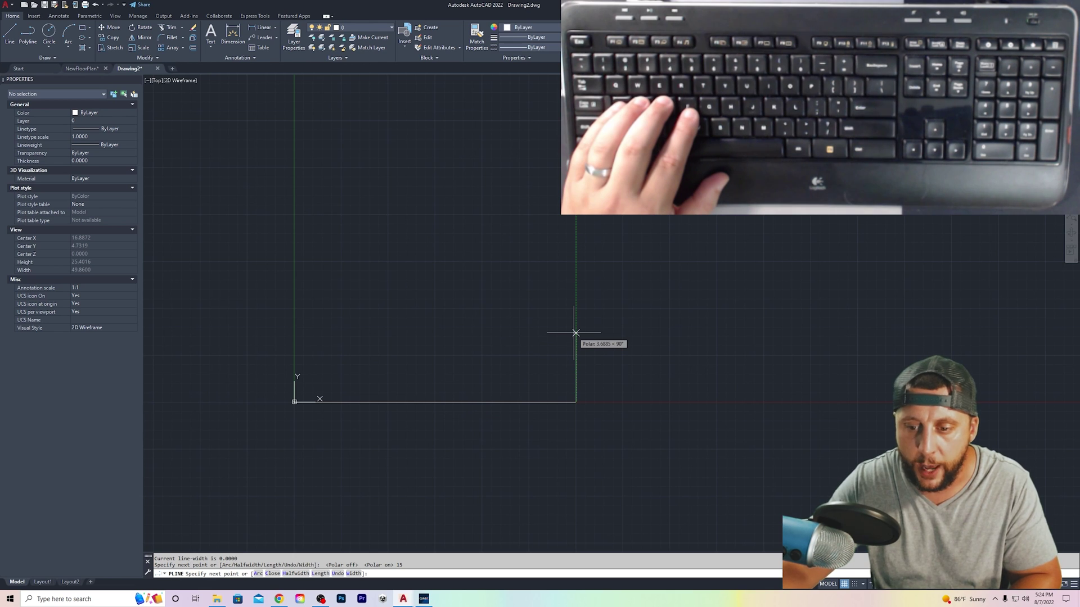
# Step: Continue the polyline 23 units straight up and 27 units horizontally to the left, and close it back to the start point
pyautogui.write('23')
pyautogui.press('Return')
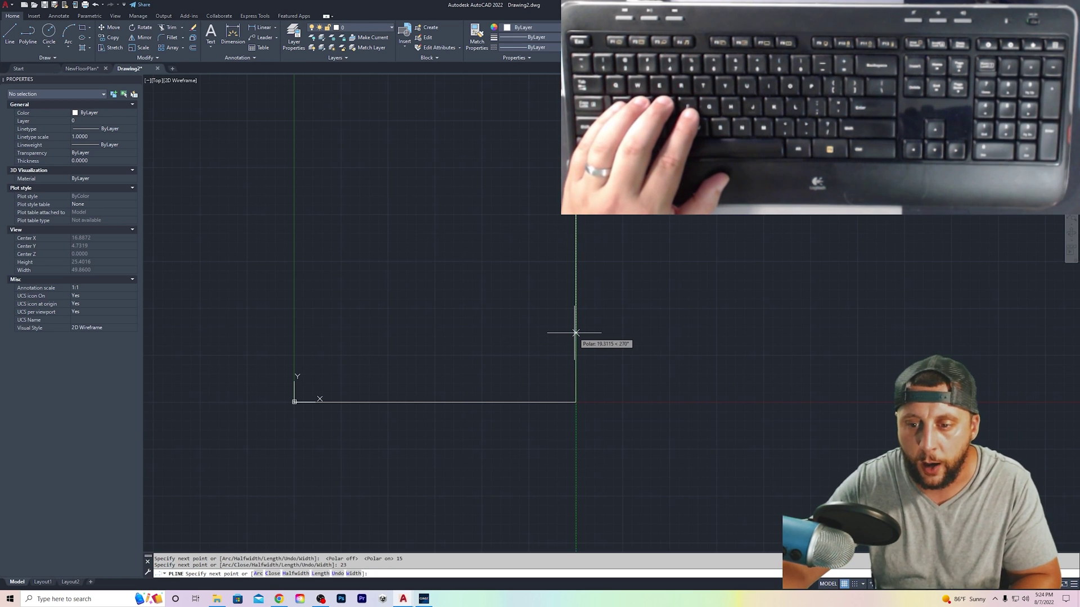
pyautogui.scroll(-2, 575, 331)
pyautogui.moveTo(630, 246); pyautogui.dragTo(582, 305, button='middle')
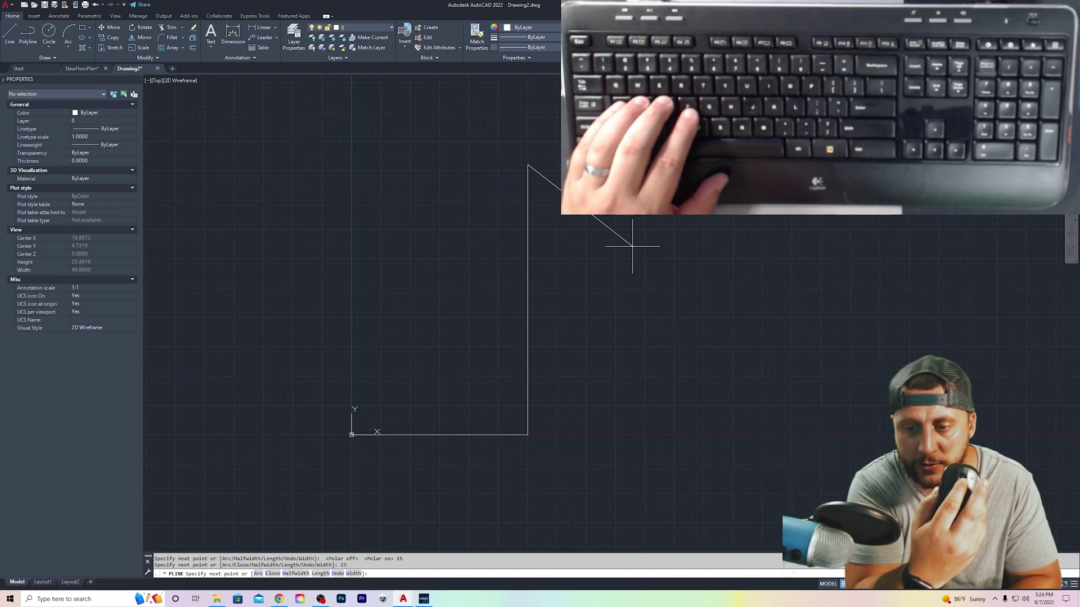
pyautogui.moveTo(631, 242)
pyautogui.mouseDown(button='middle')
pyautogui.moveTo(661, 264)
pyautogui.moveTo(629, 225)
pyautogui.moveTo(669, 246)
pyautogui.mouseUp(button='middle')
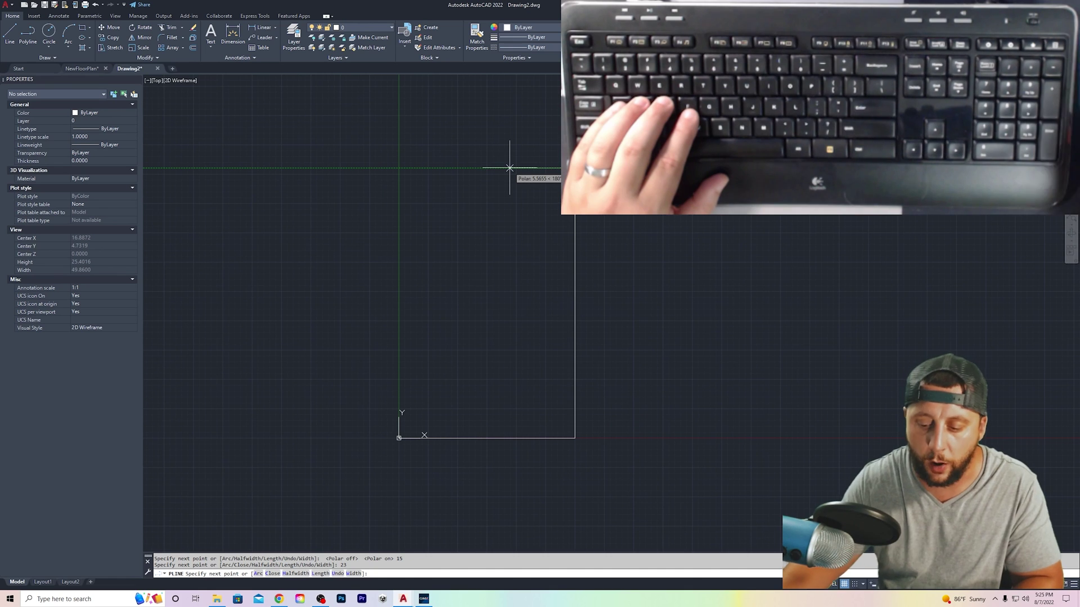
pyautogui.write('27')
pyautogui.press('Return')
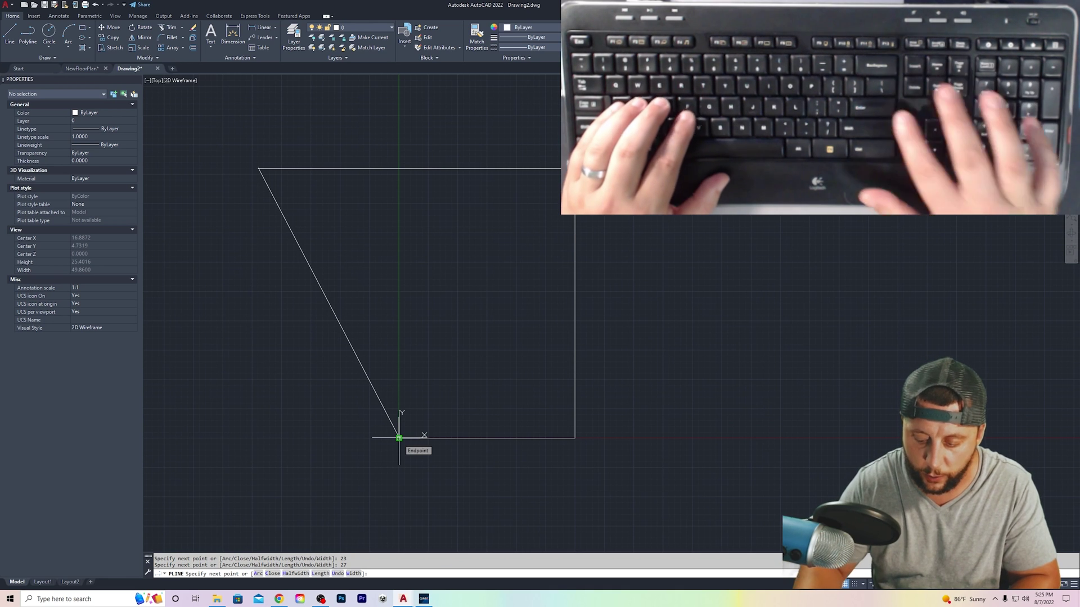
pyautogui.write('c')
pyautogui.press('Return')
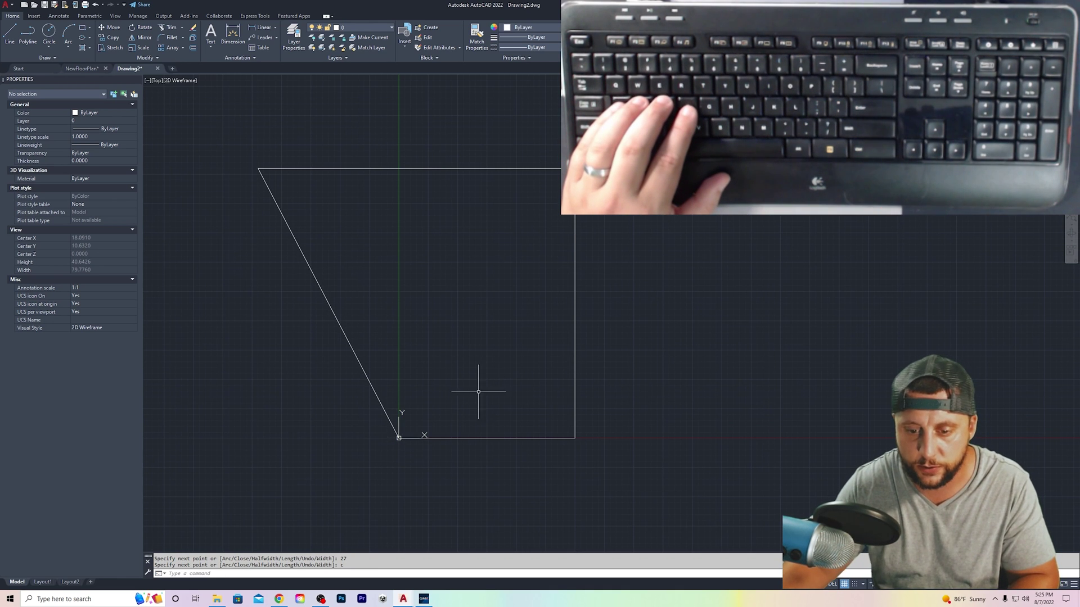
# Step: Recheck what question 2 asks and show the closed polyline's properties in AutoCAD to read its length
pyautogui.moveTo(471, 344)
pyautogui.mouseDown(button='middle')
pyautogui.moveTo(501, 354)
pyautogui.moveTo(393, 397)
pyautogui.mouseUp(button='middle')
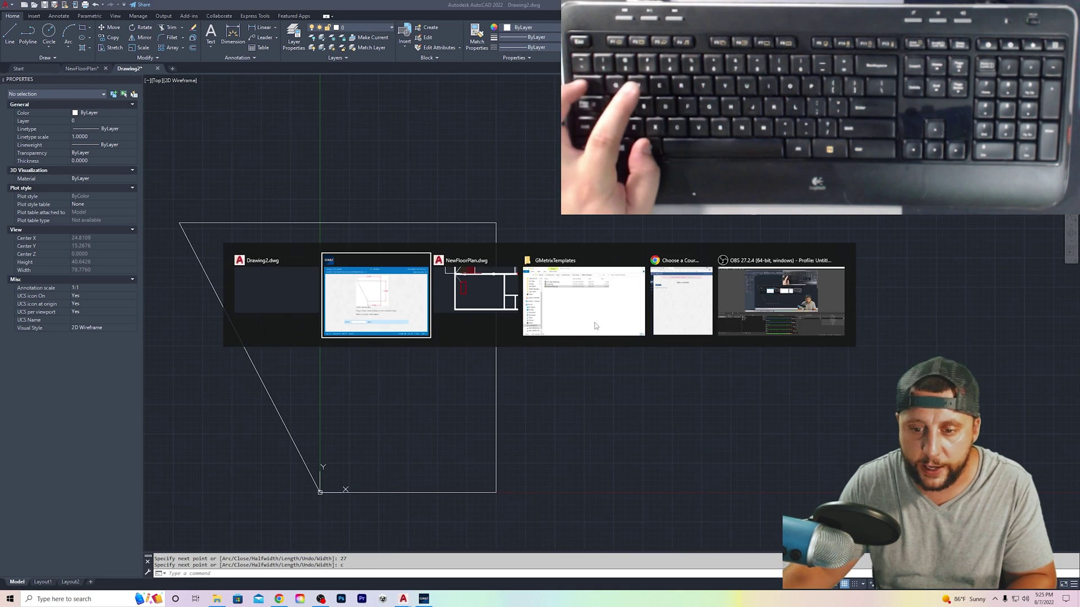
pyautogui.hotkey('alt', 'Tab')
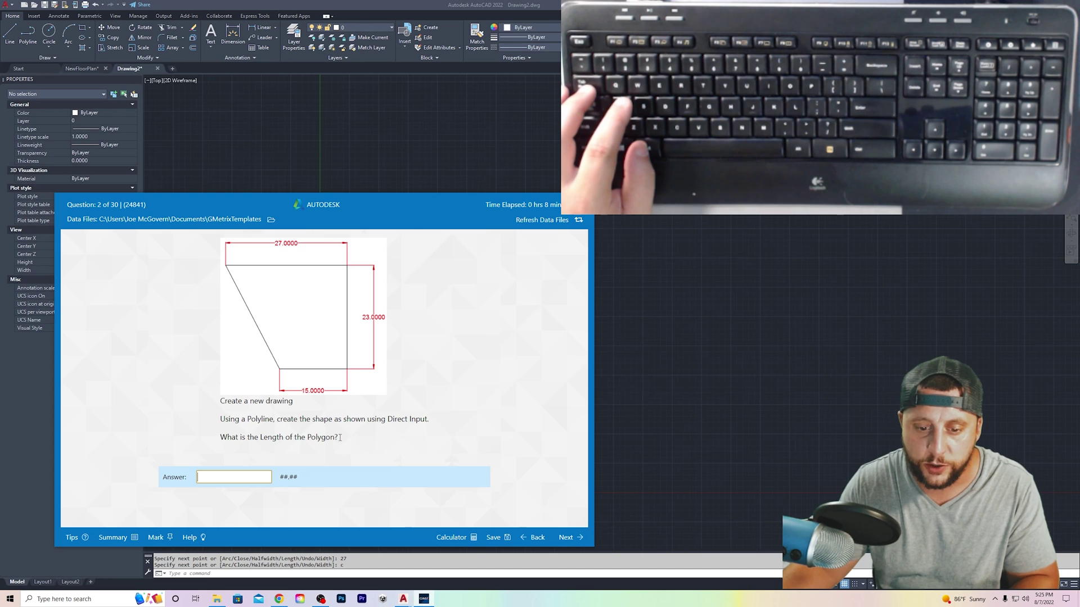
pyautogui.hotkey('alt', 'Tab')
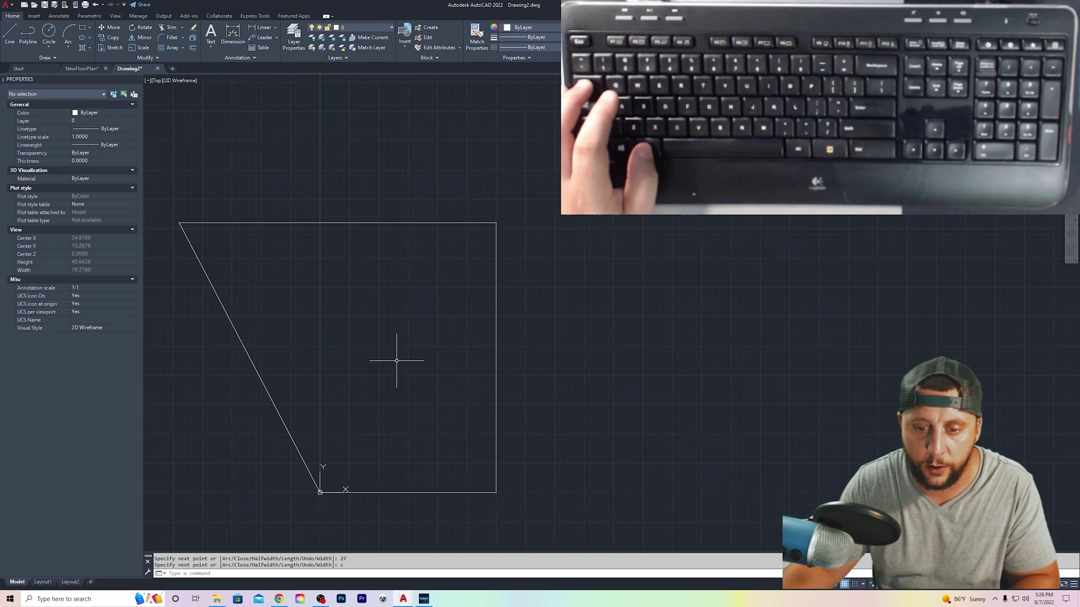
pyautogui.click(138, 81)
pyautogui.click(373, 223)
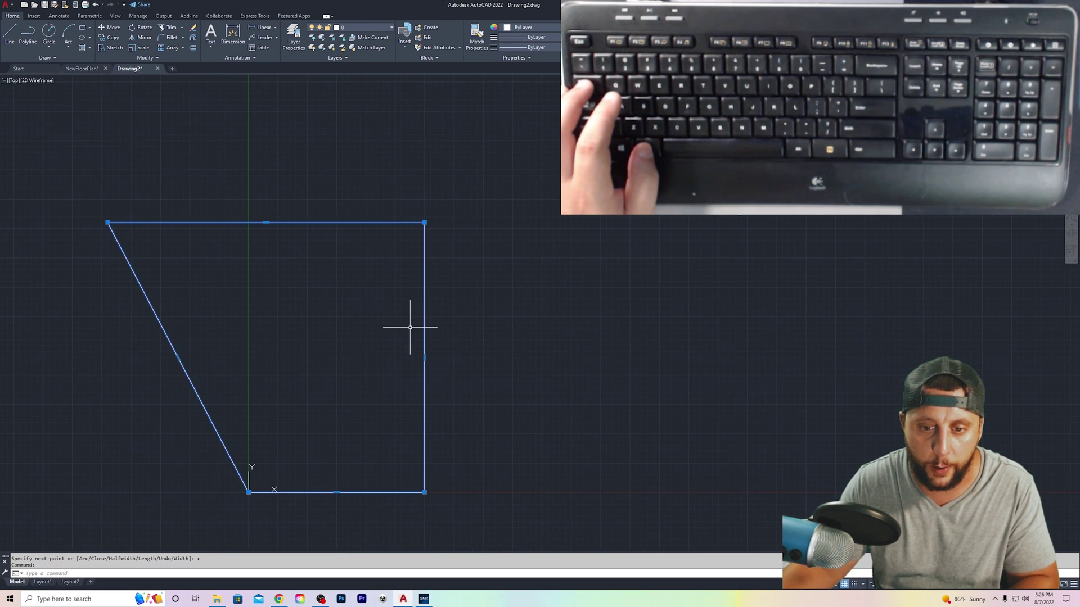
pyautogui.rightClick(378, 135)
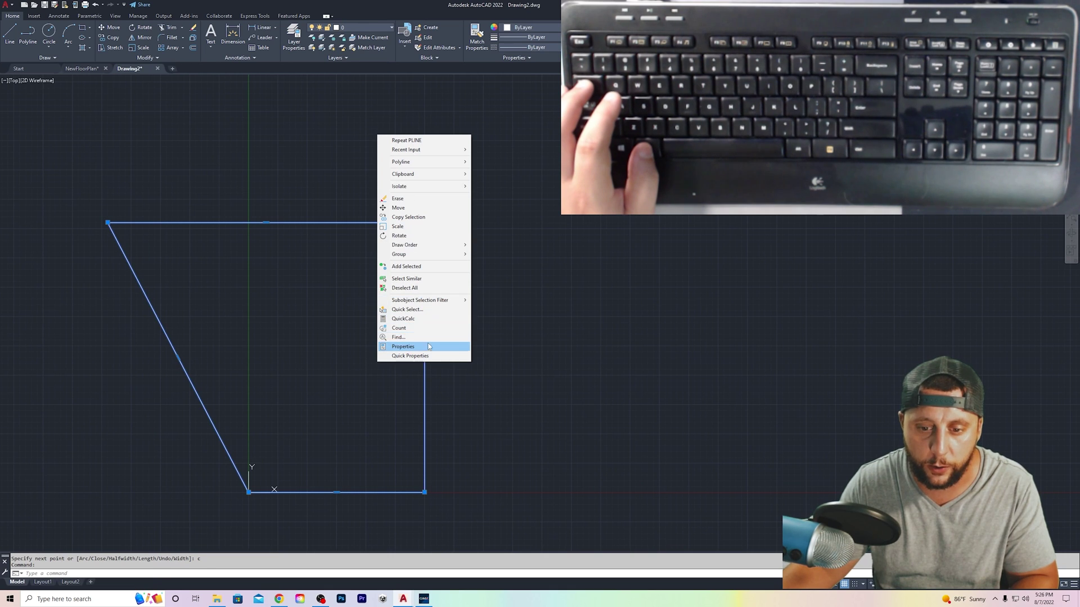
pyautogui.click(422, 345)
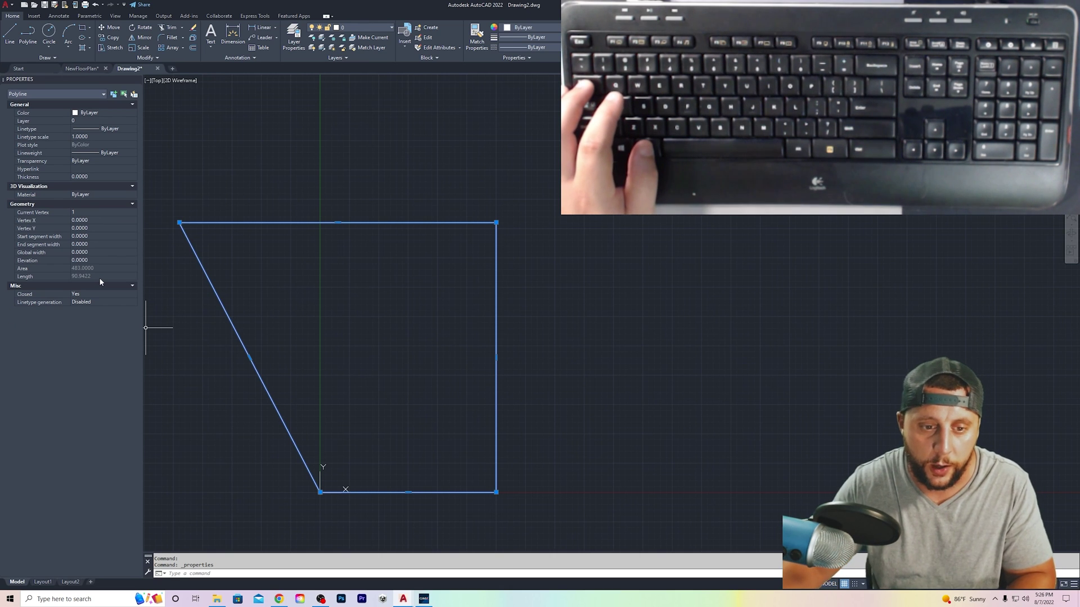
# Step: Enter 90.94 as the answer to question 2 in the exam window, and submit it to continue to question 3
pyautogui.hotkey('alt', 'Tab')
pyautogui.click(411, 319)
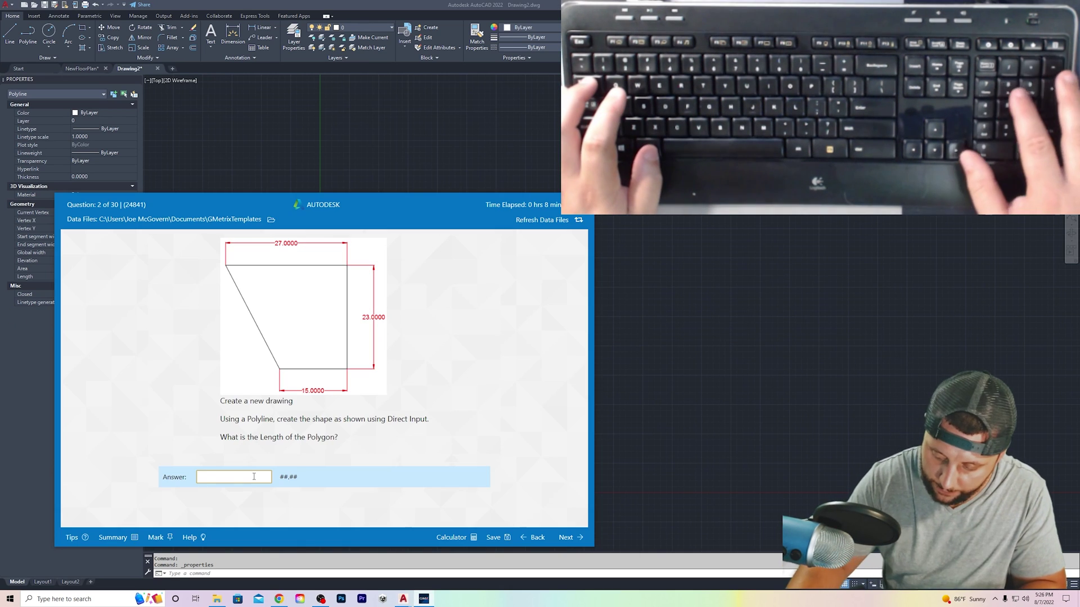
pyautogui.write('90.94')
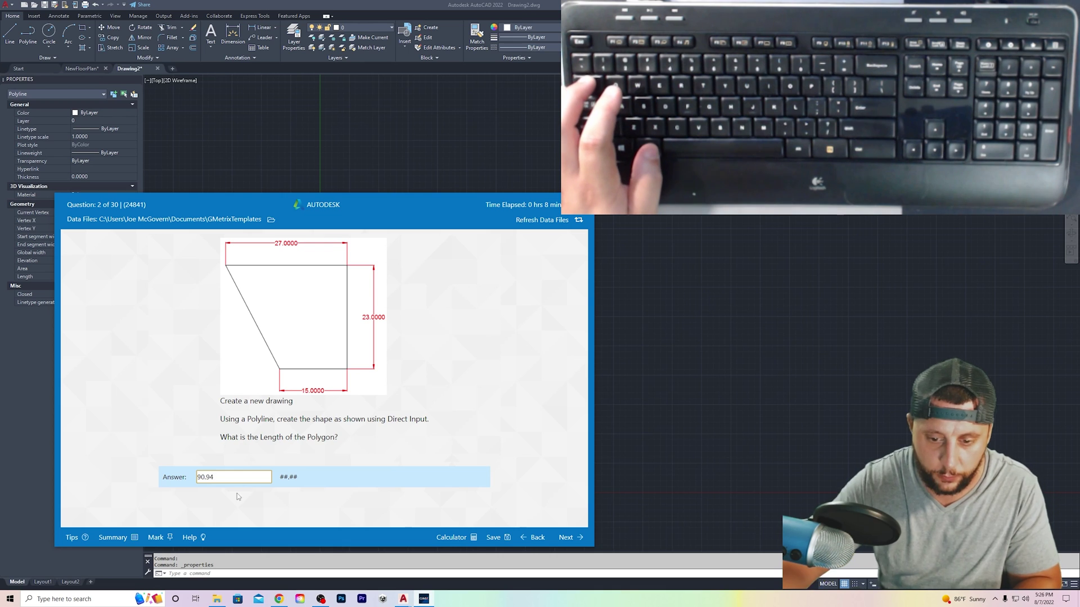
pyautogui.click(569, 538)
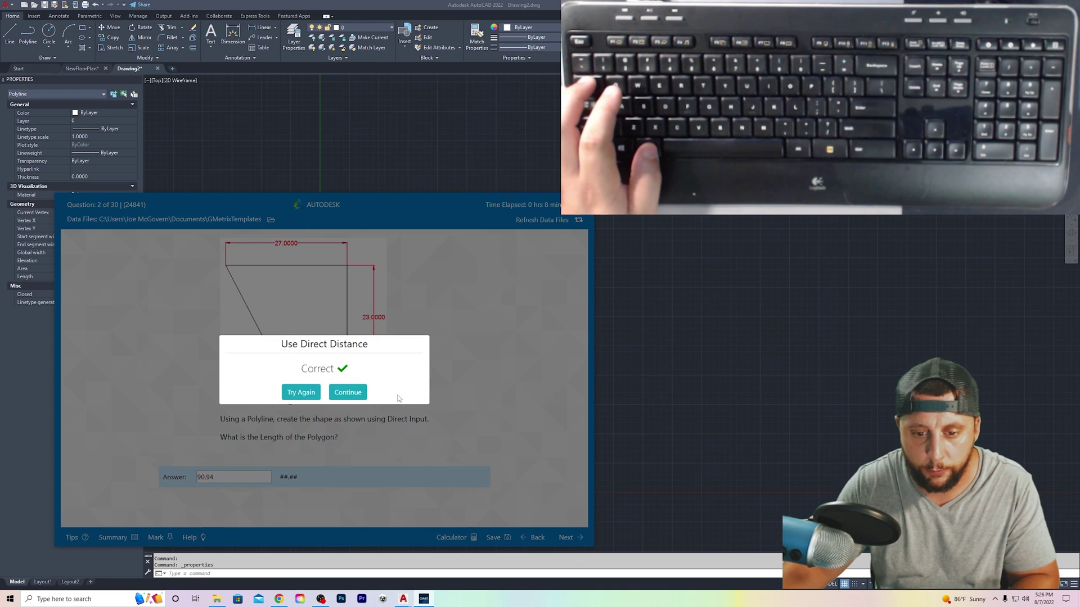
pyautogui.click(348, 394)
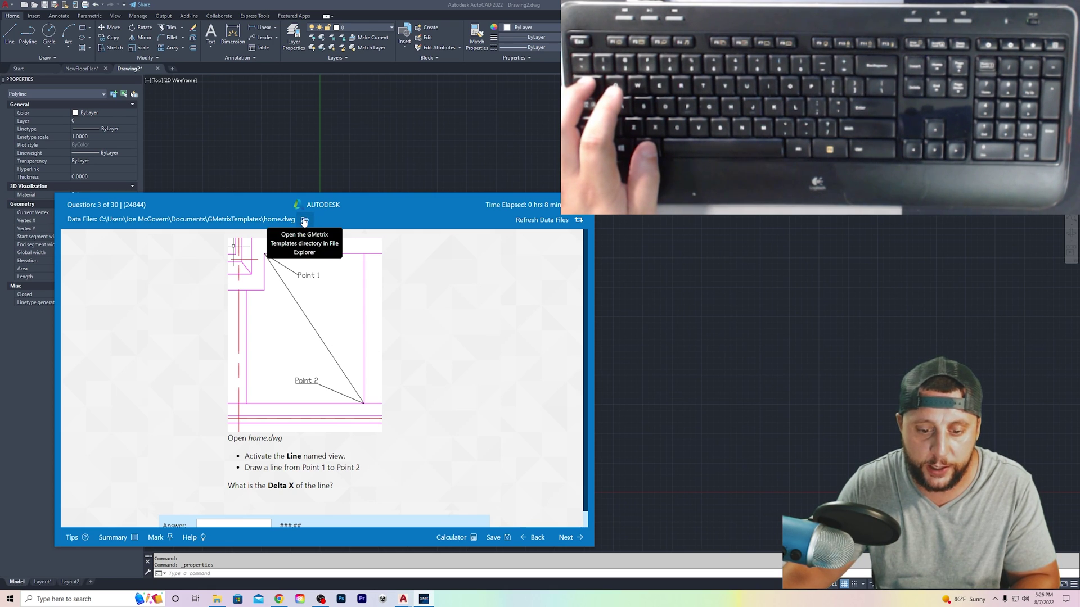
# Step: Open home.dwg from the GMetrixTemplates folder and bring the drawing in AutoCAD to the front
pyautogui.click(226, 599)
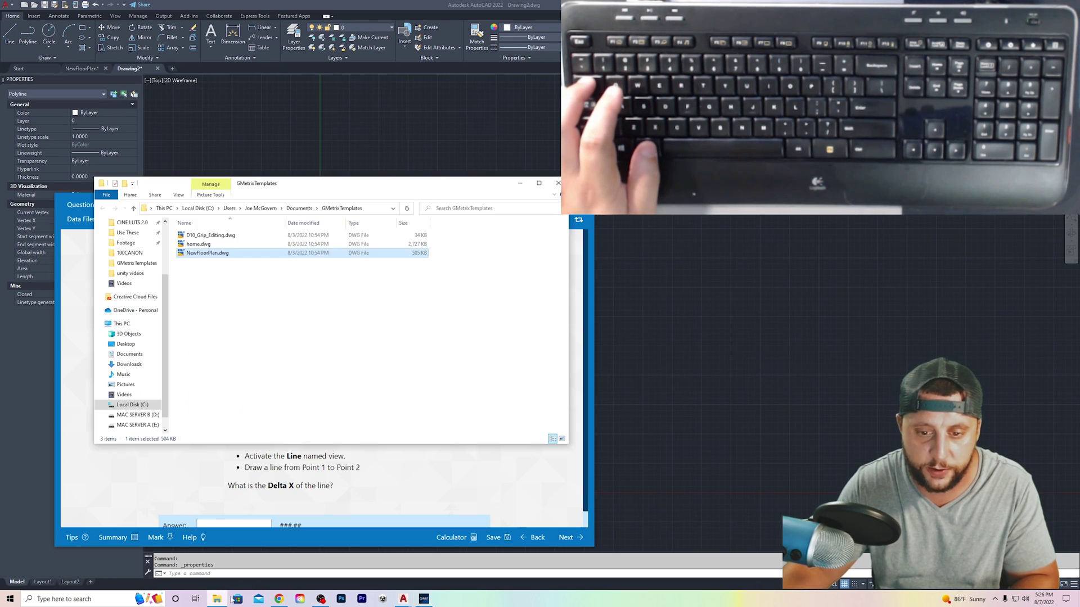
pyautogui.doubleClick(198, 244)
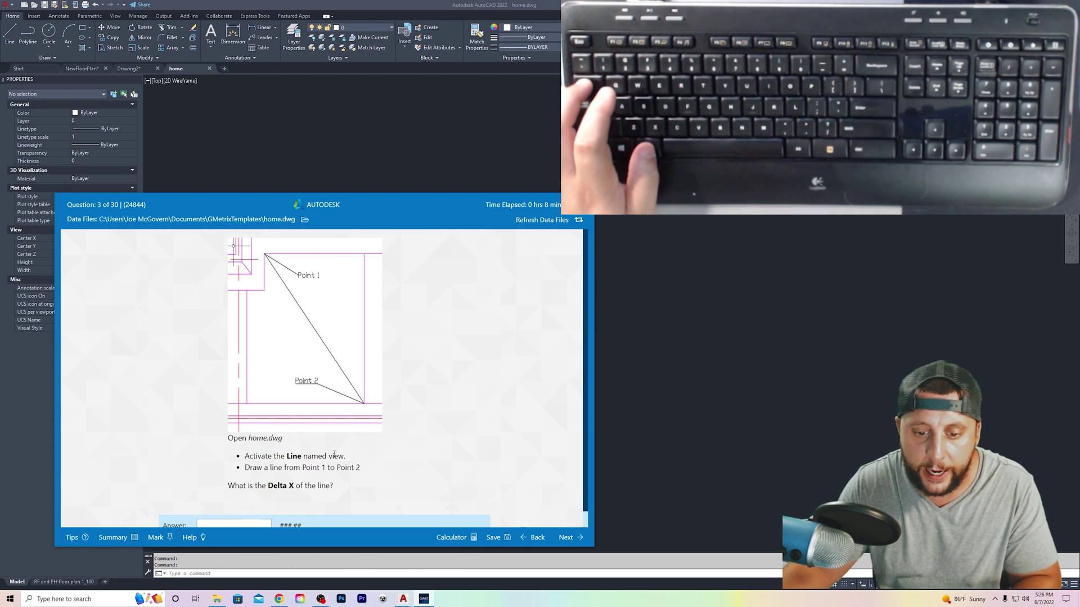
pyautogui.click(662, 374)
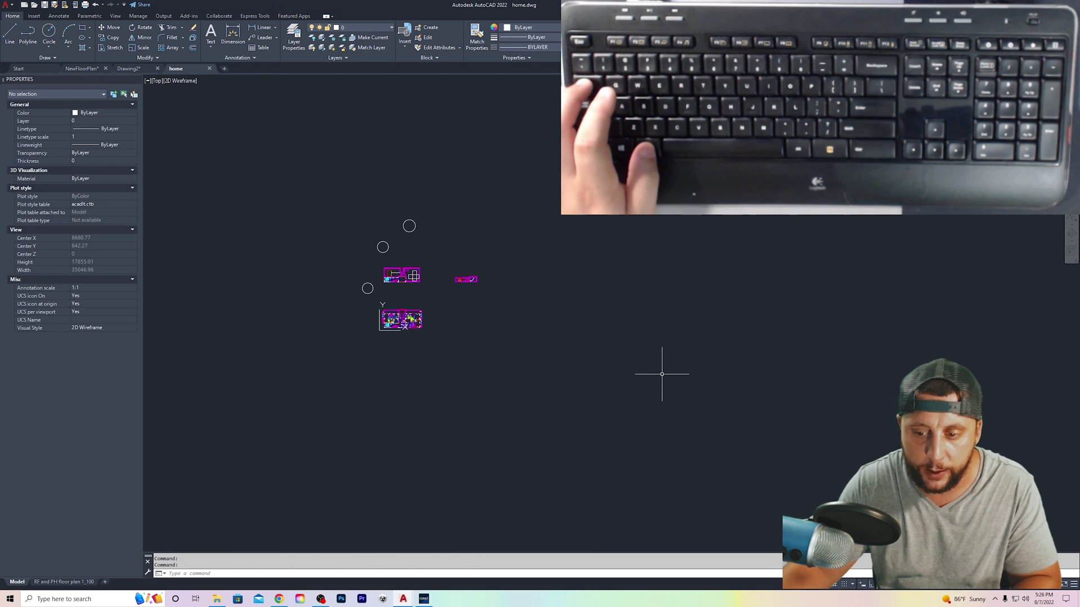
# Step: Restore the named view Line in home.dwg
pyautogui.click(119, 16)
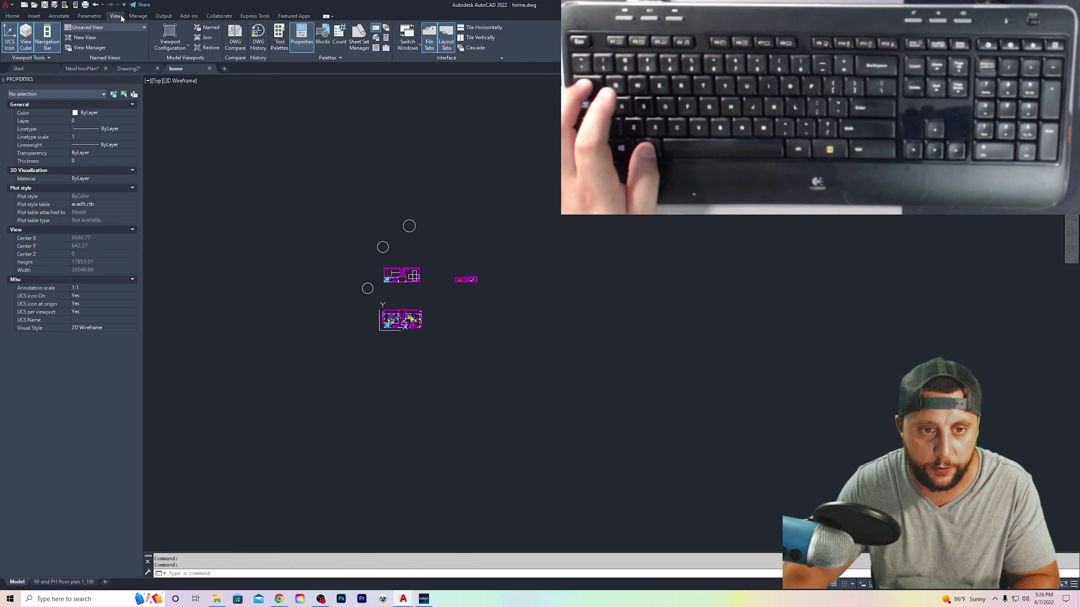
pyautogui.click(91, 28)
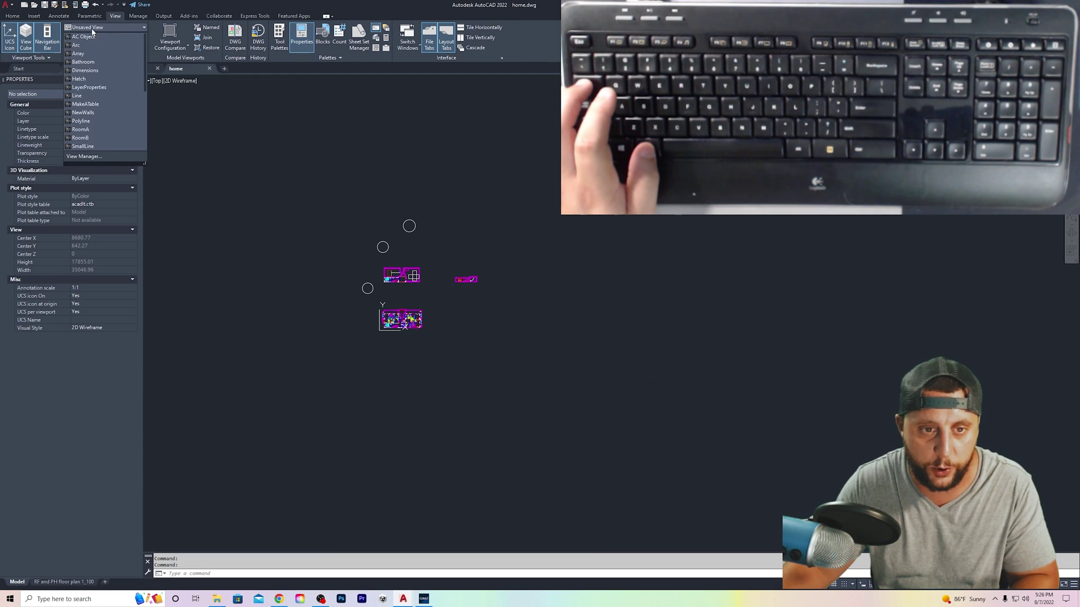
pyautogui.click(82, 97)
# Step: Check the point locations in question 3 and draw a line from Point 1 at the inner wall corner to Point 2
pyautogui.hotkey('alt', 'Tab')
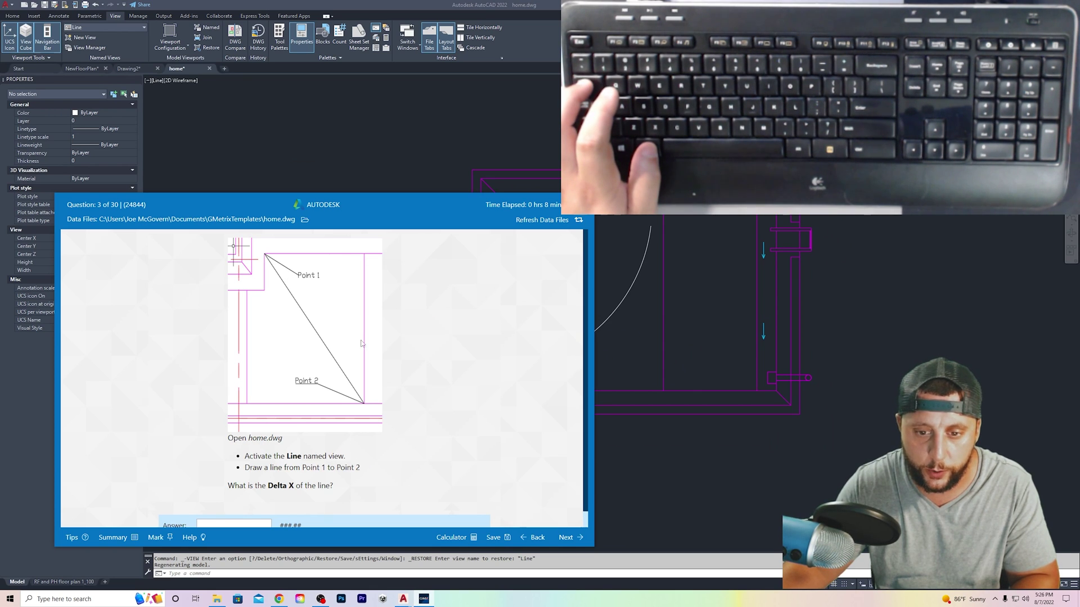
pyautogui.hotkey('alt', 'Tab')
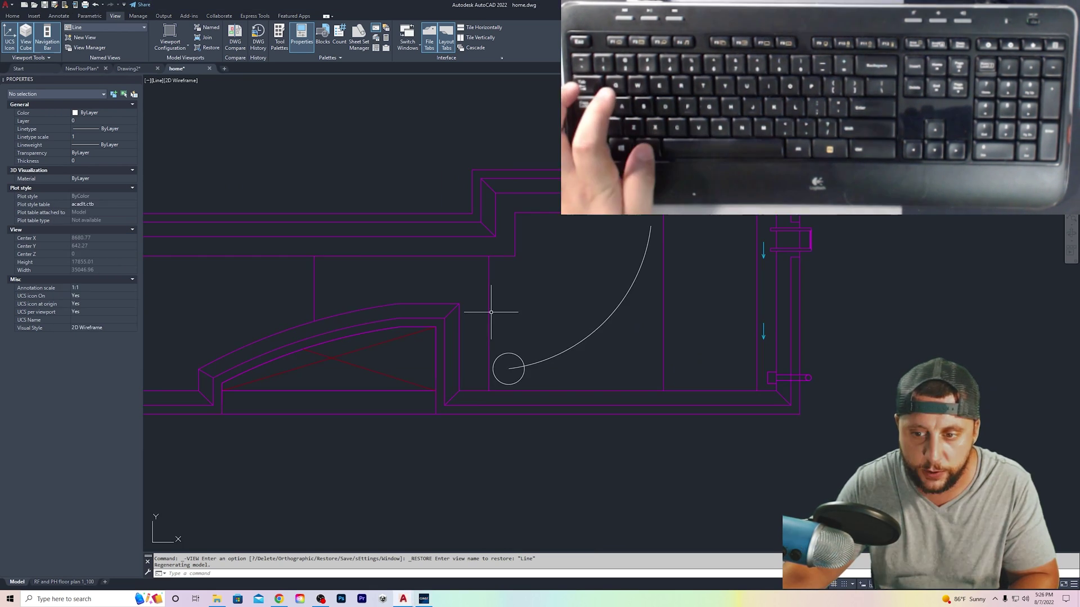
pyautogui.click(12, 16)
pyautogui.click(10, 35)
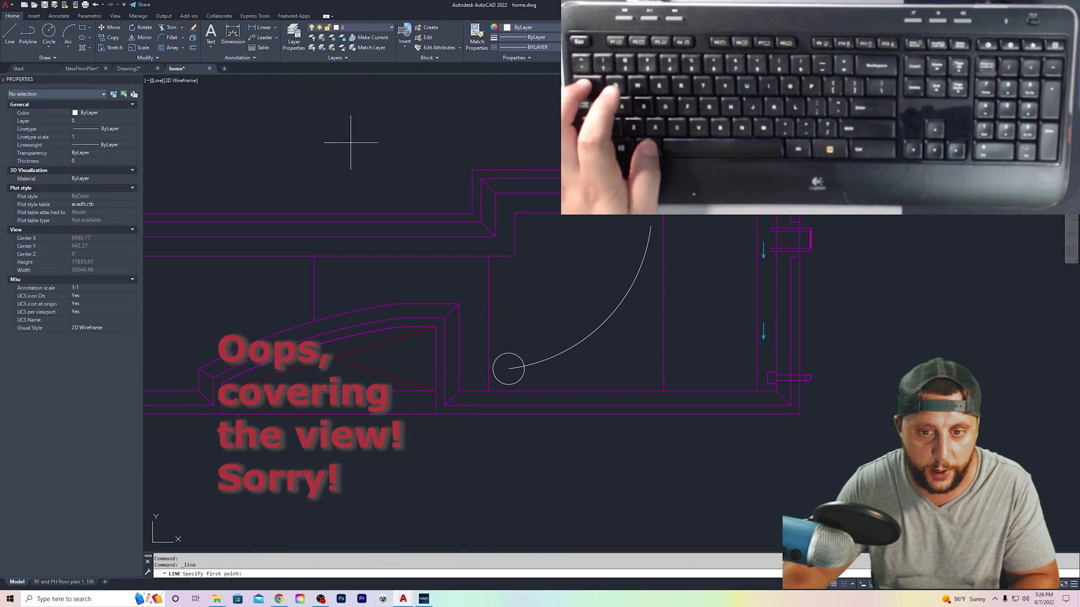
pyautogui.click(519, 212)
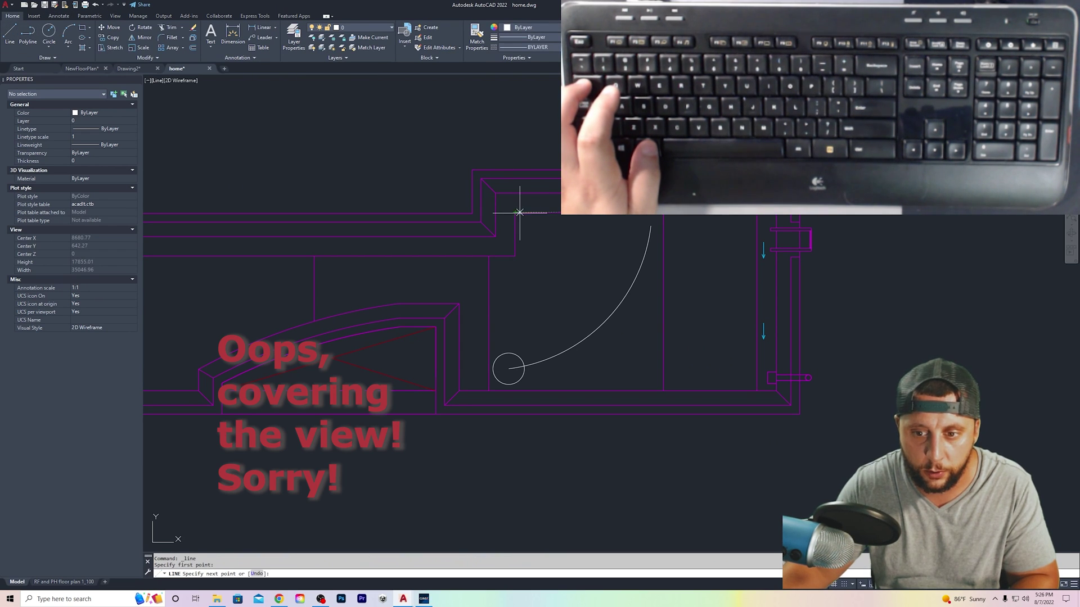
pyautogui.click(663, 389)
pyautogui.hotkey('alt', 'Tab')
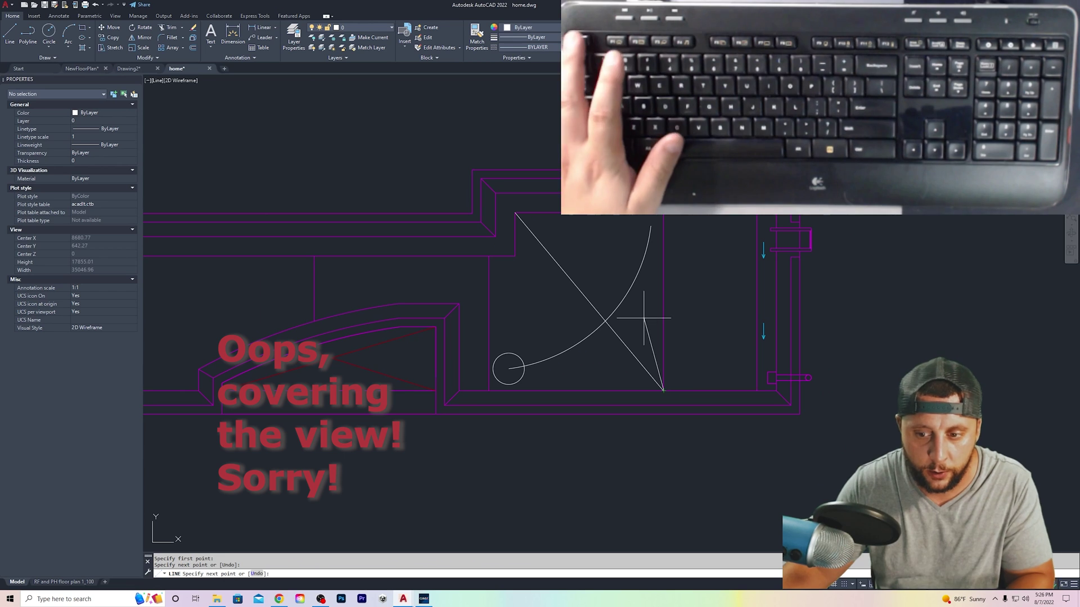
# Step: End the line command, review question 3's Delta X request in the exam window, and return to home.dwg
pyautogui.press('Escape')
pyautogui.hotkey('alt', 'Tab')
pyautogui.hotkey('alt', 'Tab')
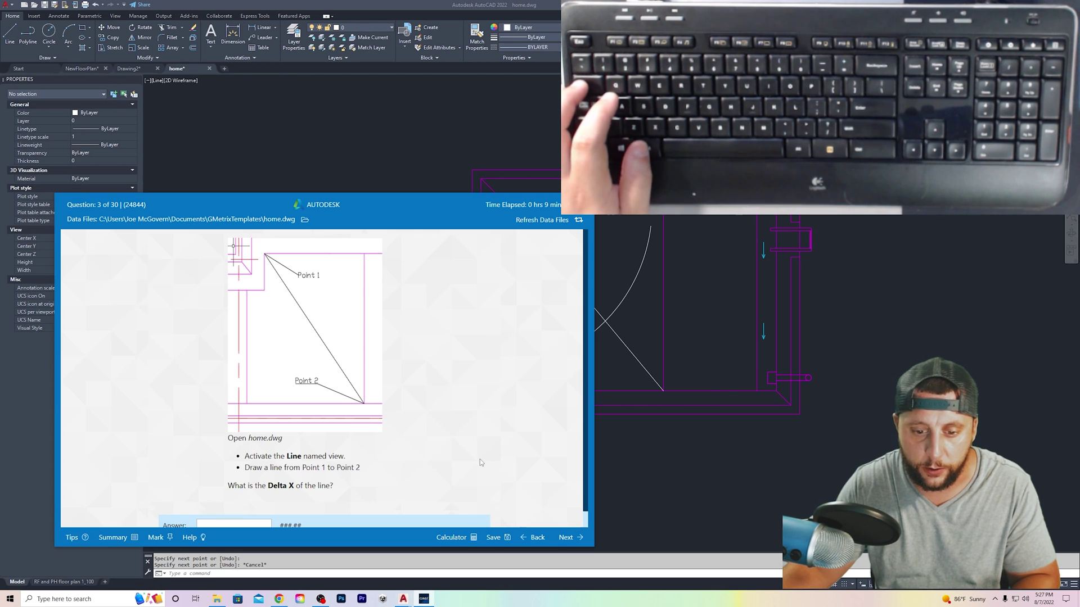
pyautogui.hotkey('alt', 'Tab')
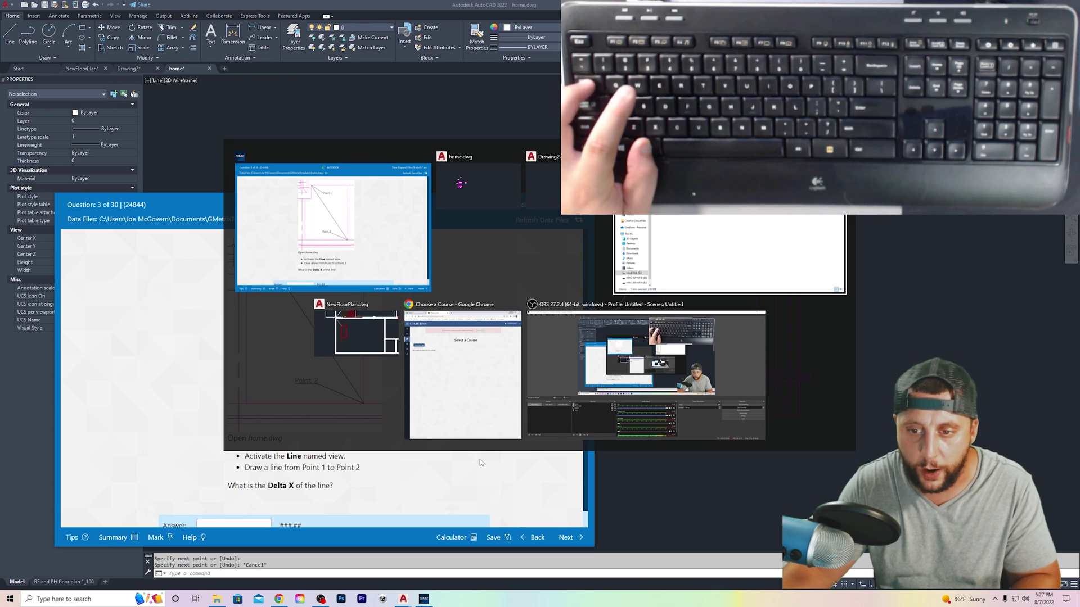
pyautogui.hotkey('alt', 'Tab')
pyautogui.hotkey('alt', 'Tab')
pyautogui.hotkey('alt', 'Tab')
pyautogui.hotkey('alt', 'Tab')
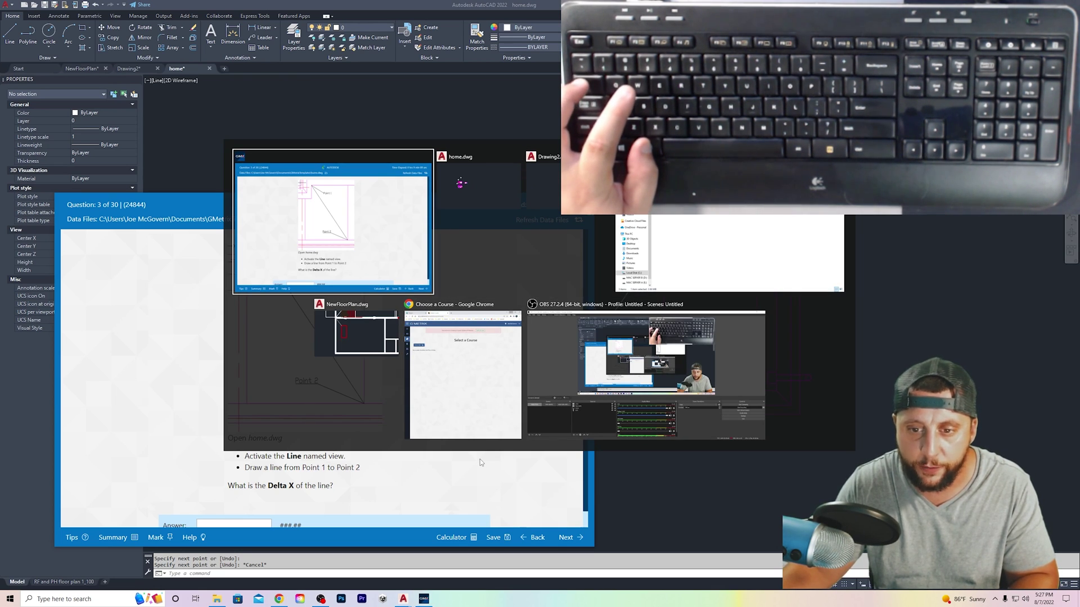
pyautogui.hotkey('alt', 'Tab')
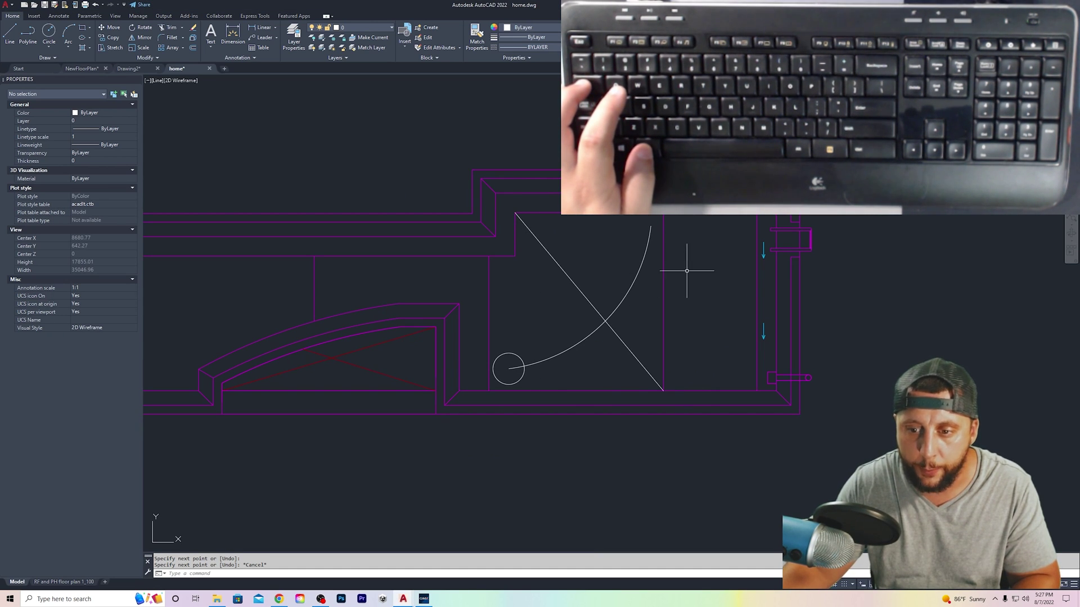
# Step: Try stretching the diagonal line's Point 2 end straight up to the level of Point 1, and undo the stretch
pyautogui.click(610, 267)
pyautogui.click(559, 284)
pyautogui.press('Escape')
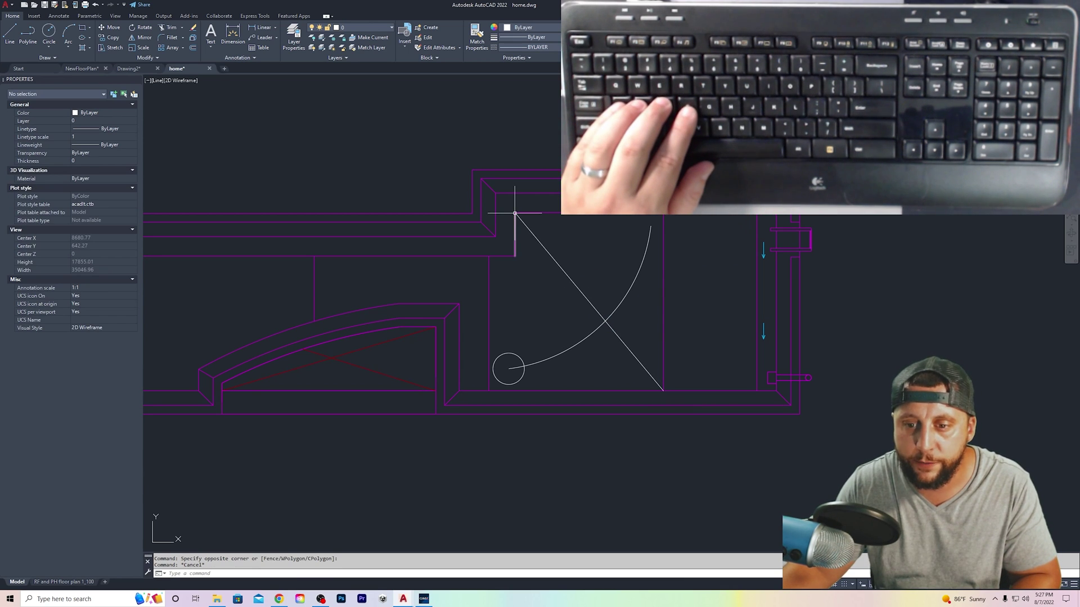
pyautogui.click(636, 357)
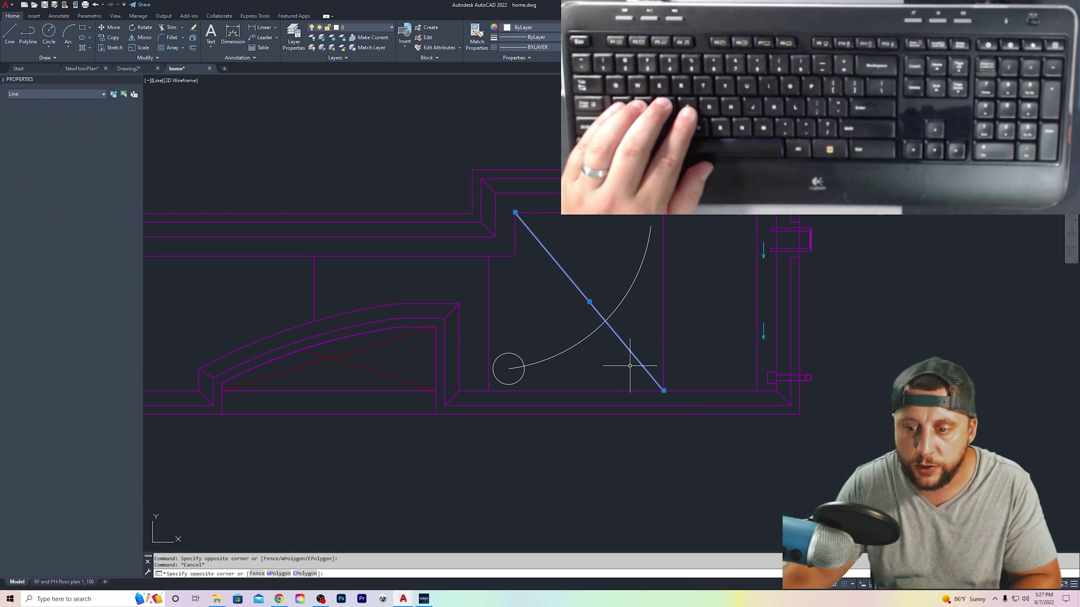
pyautogui.click(663, 389)
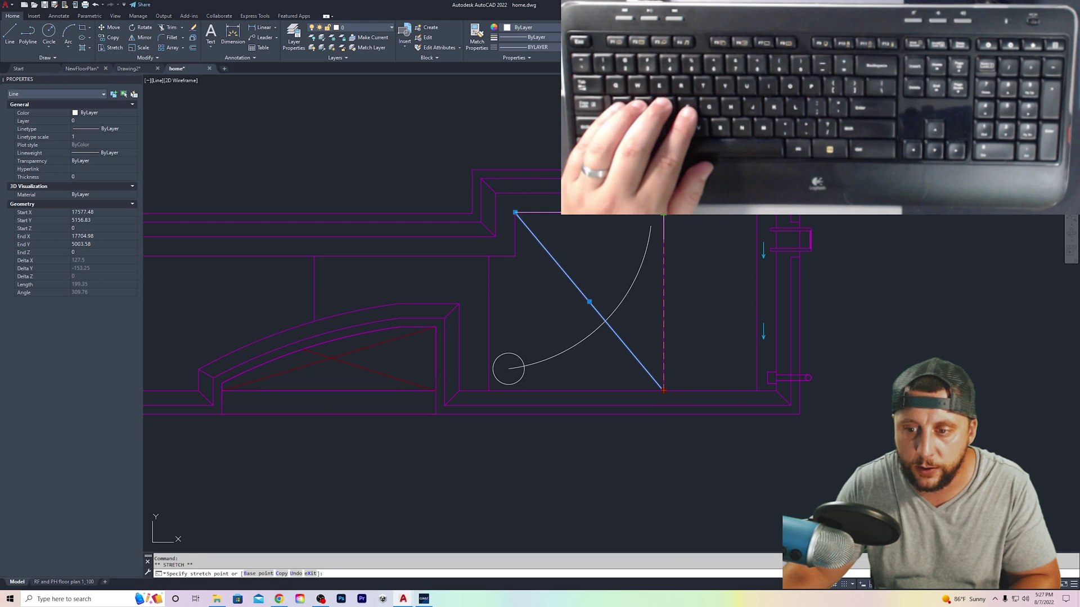
pyautogui.click(665, 212)
pyautogui.press('Escape')
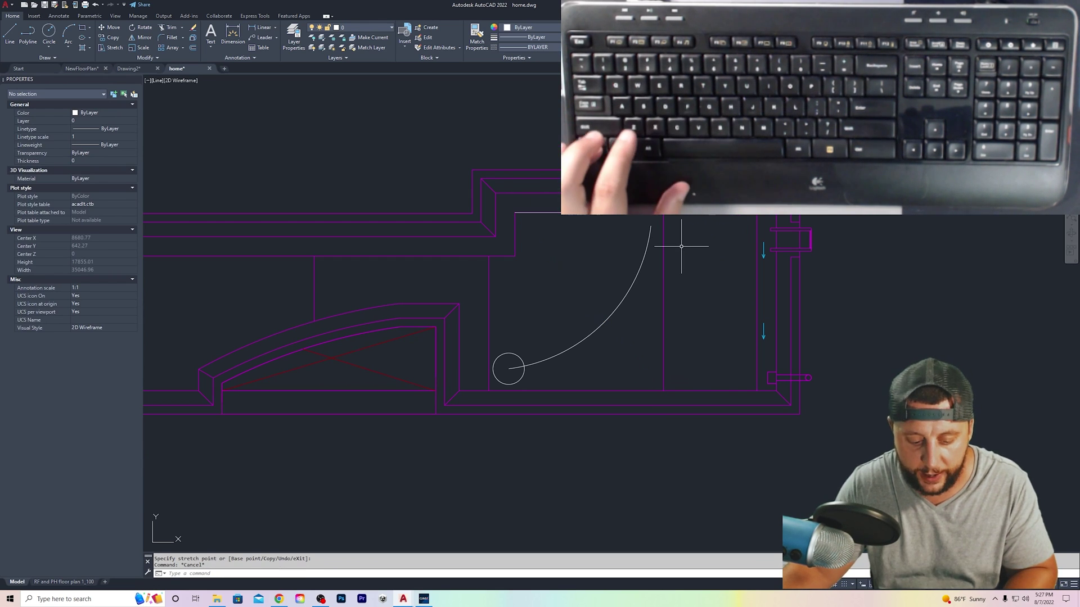
pyautogui.hotkey('ctrl', 'z')
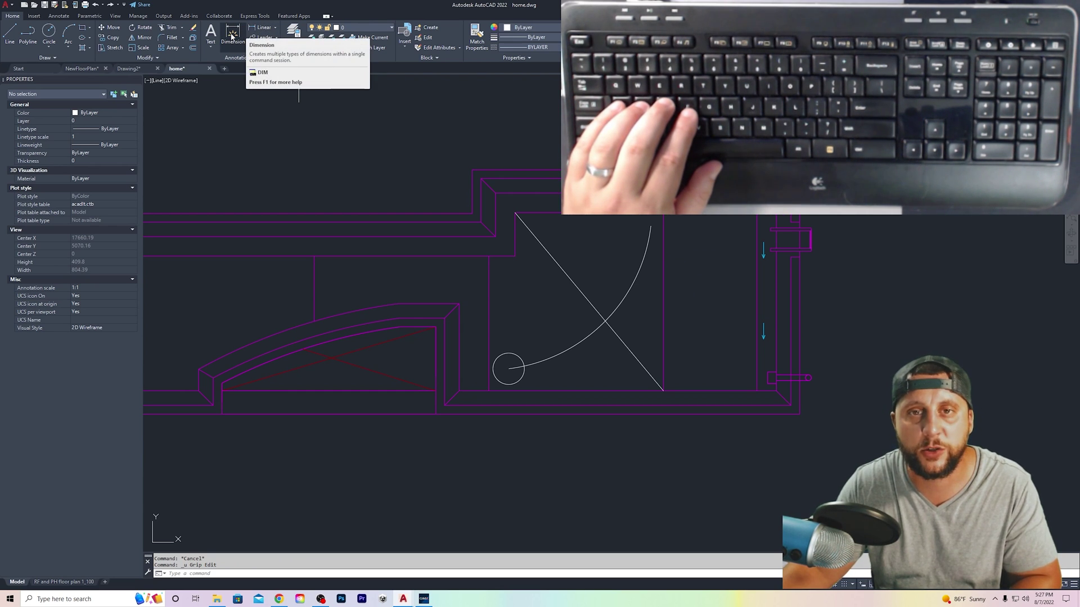
pyautogui.click(232, 36)
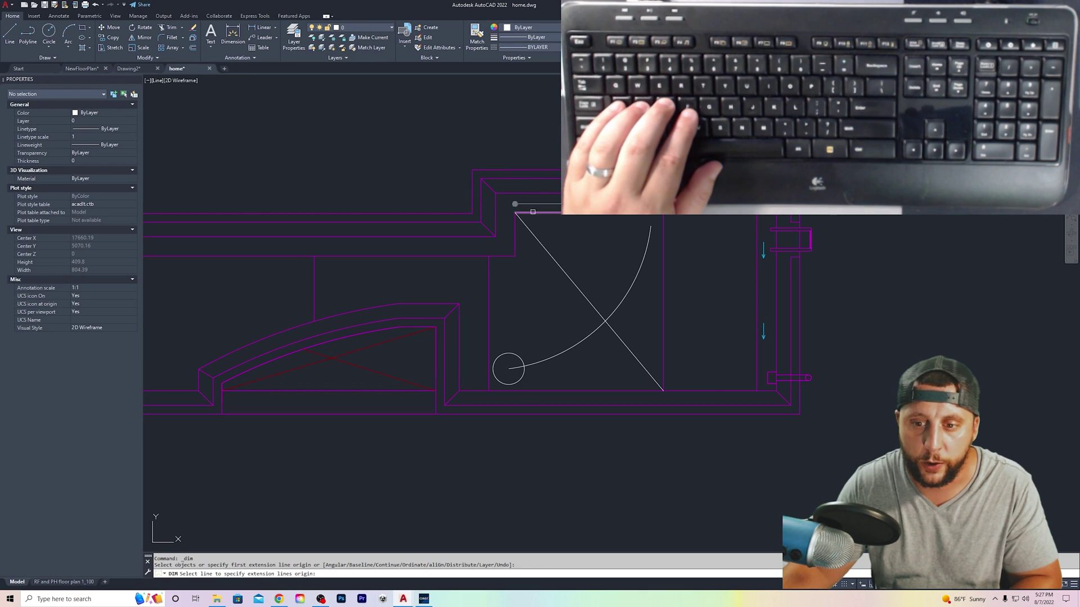
pyautogui.click(515, 212)
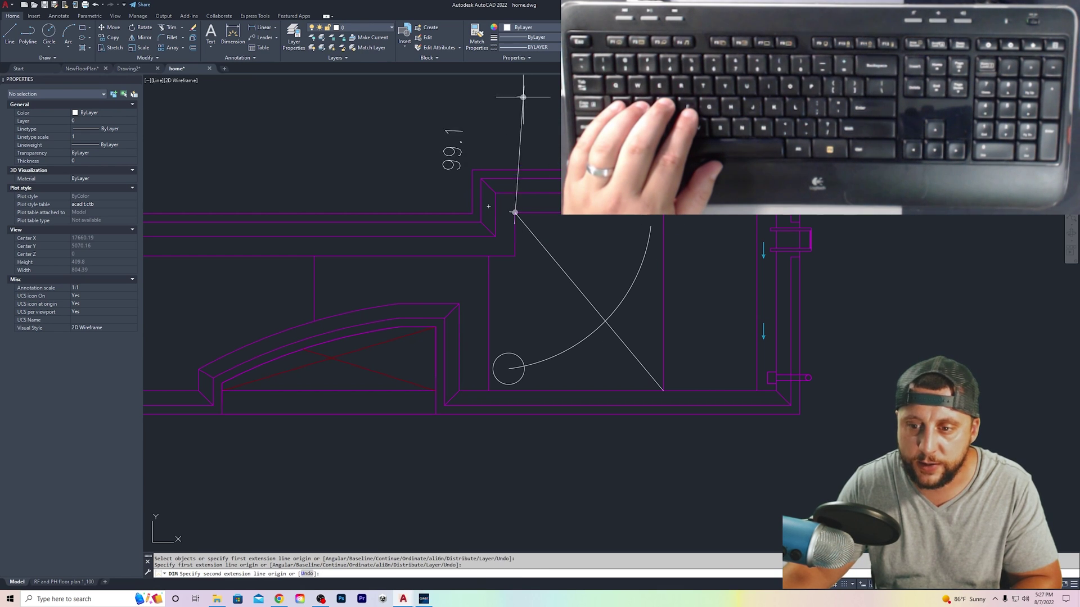
pyautogui.press('Escape')
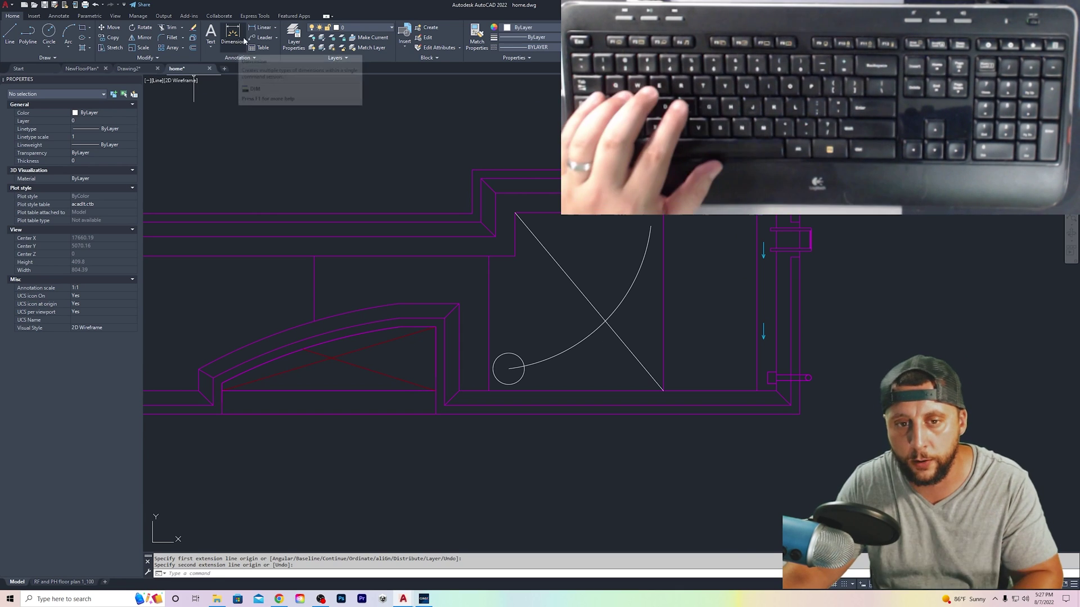
# Step: Add a horizontal linear dimension between the diagonal line's two endpoints, placed above the upper wall
pyautogui.click(262, 28)
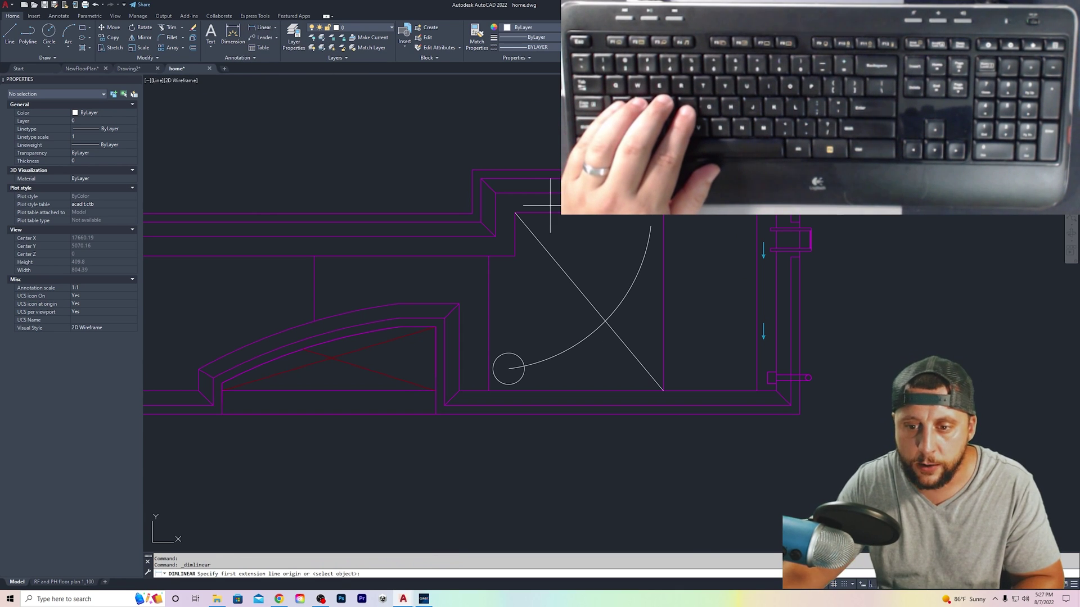
pyautogui.click(515, 213)
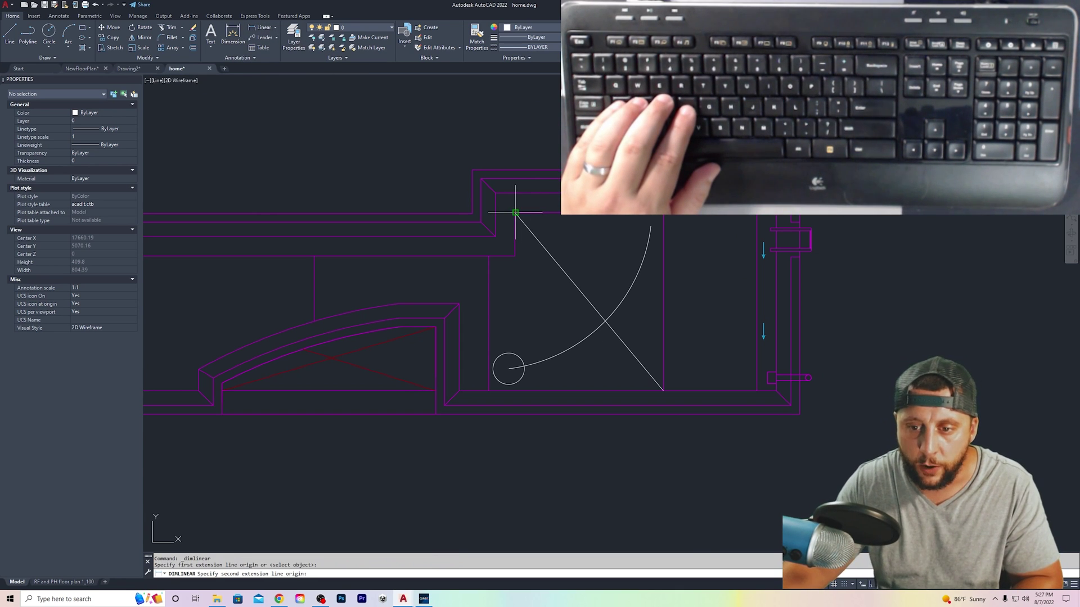
pyautogui.click(663, 389)
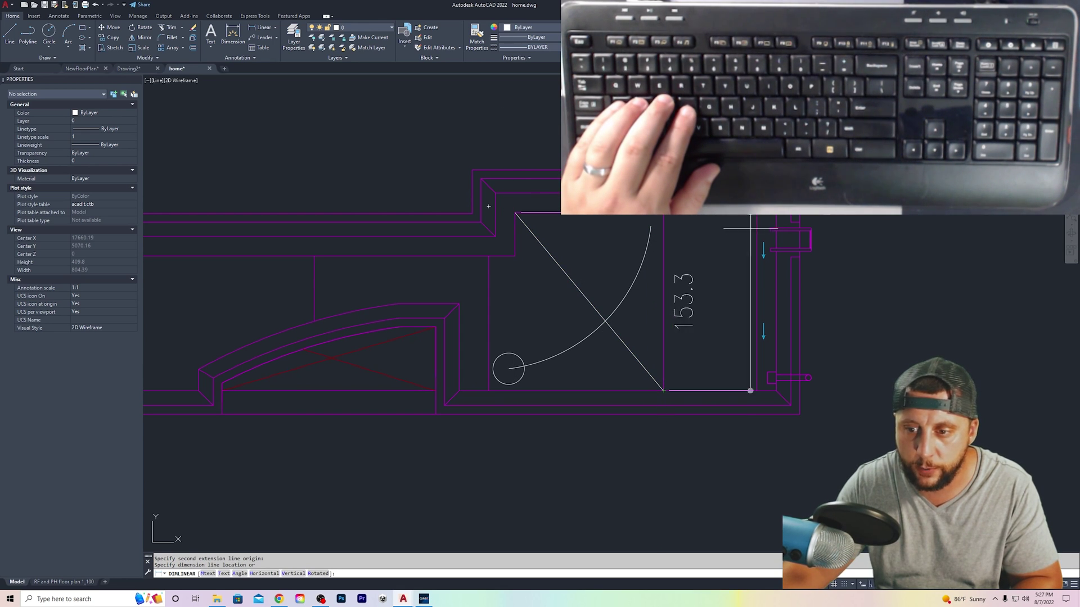
pyautogui.click(513, 140)
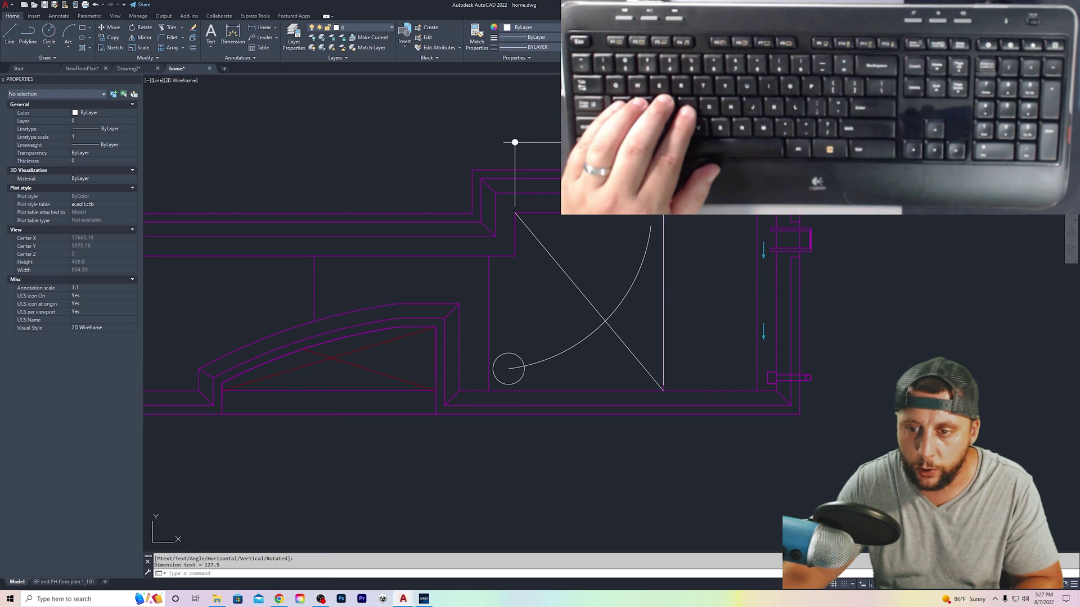
pyautogui.moveTo(513, 141); pyautogui.dragTo(505, 212, button='middle')
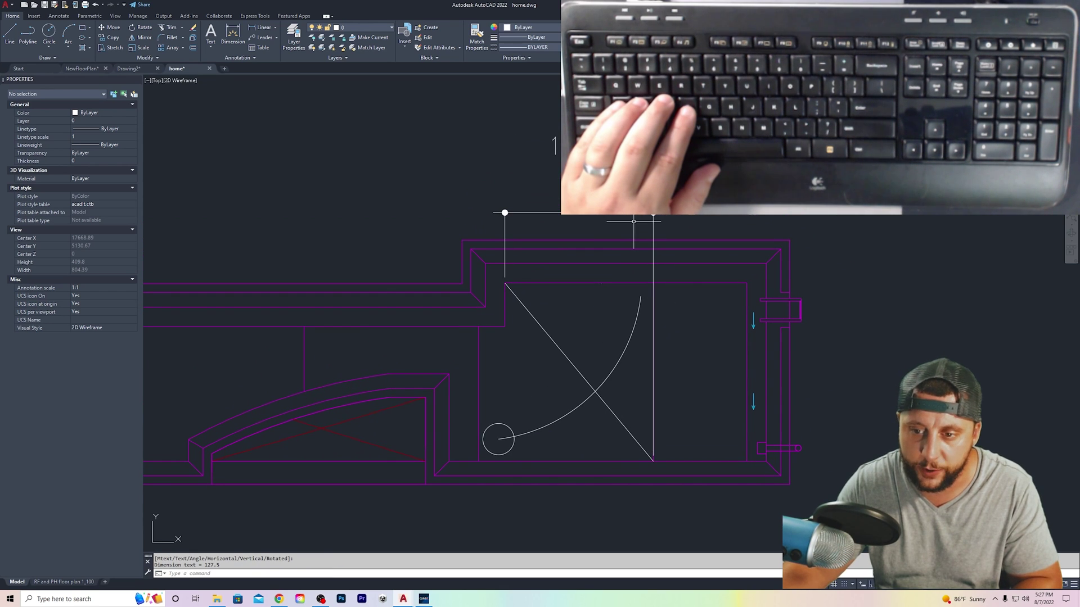
# Step: Check question 3's answer format and set the DIM100_3_3 dimension style's linear precision to 0.00000000
pyautogui.hotkey('alt', 'Tab')
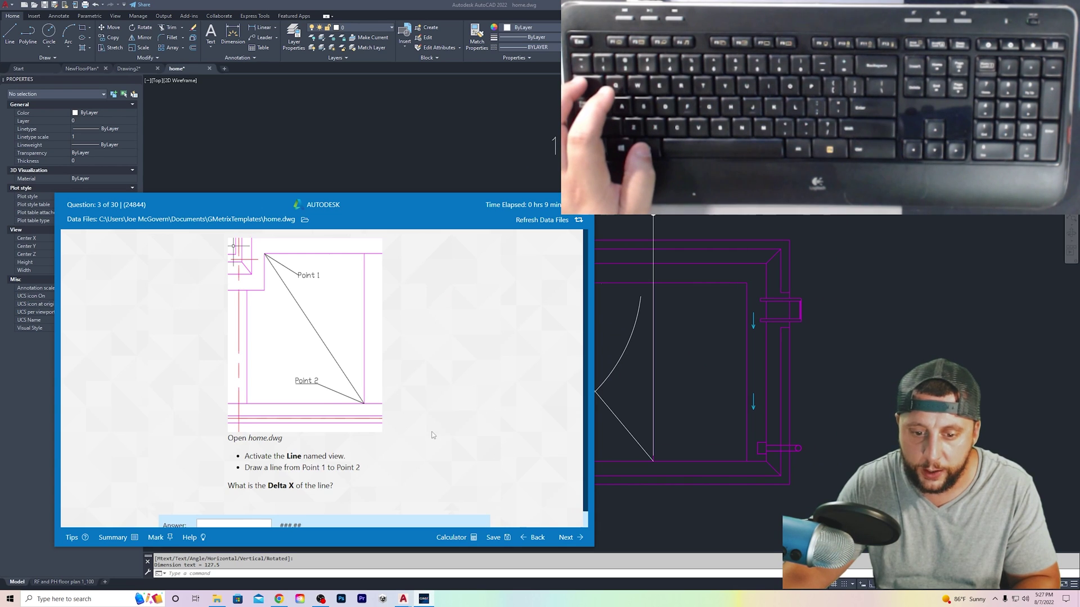
pyautogui.scroll(-1, 399, 464)
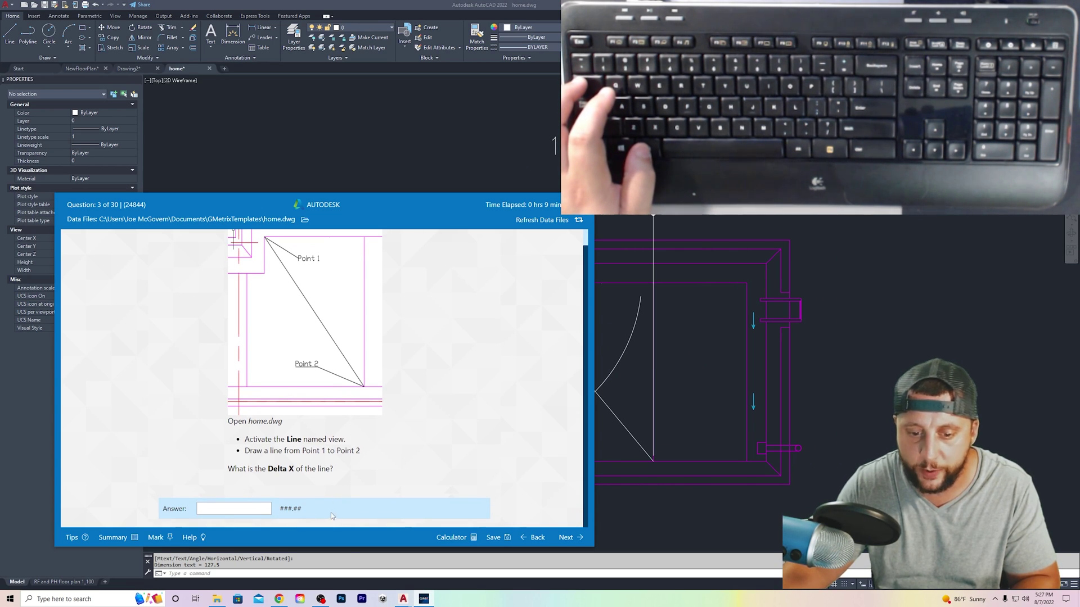
pyautogui.hotkey('alt', 'Tab')
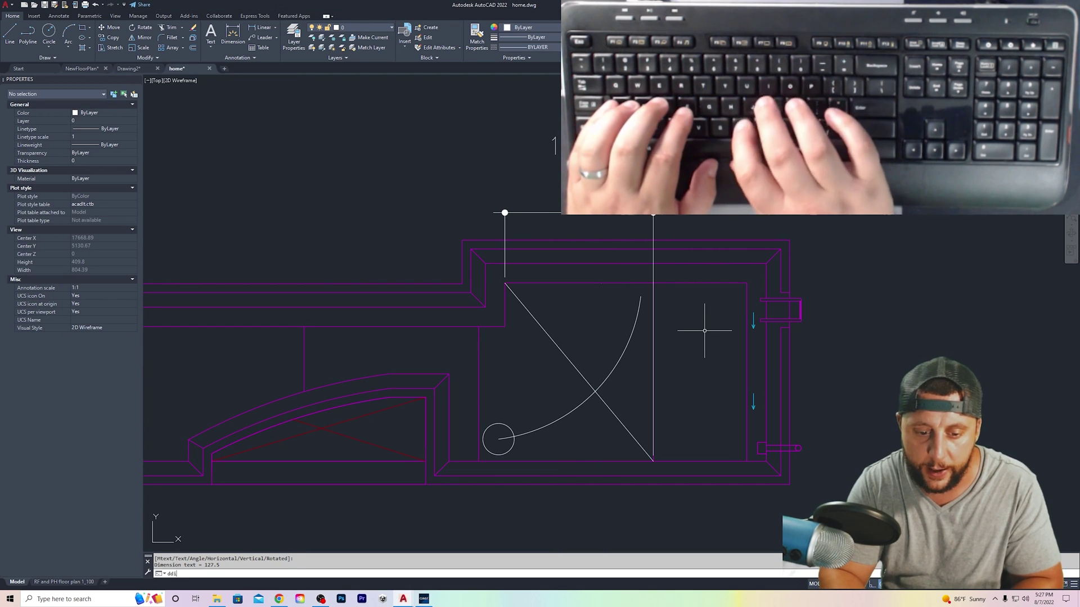
pyautogui.write('DDIM')
pyautogui.press('Return')
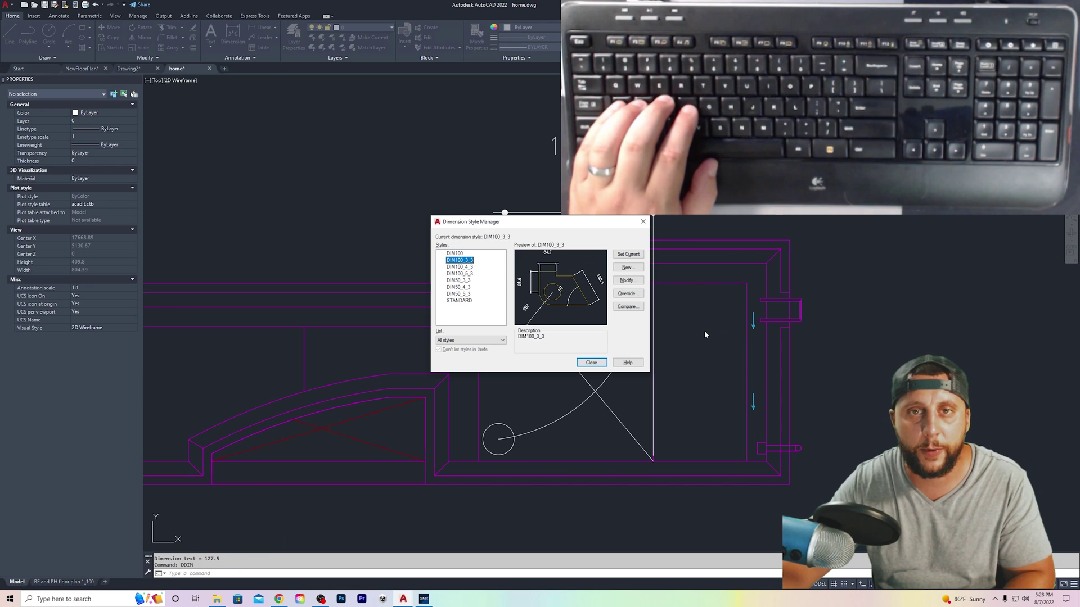
pyautogui.click(628, 280)
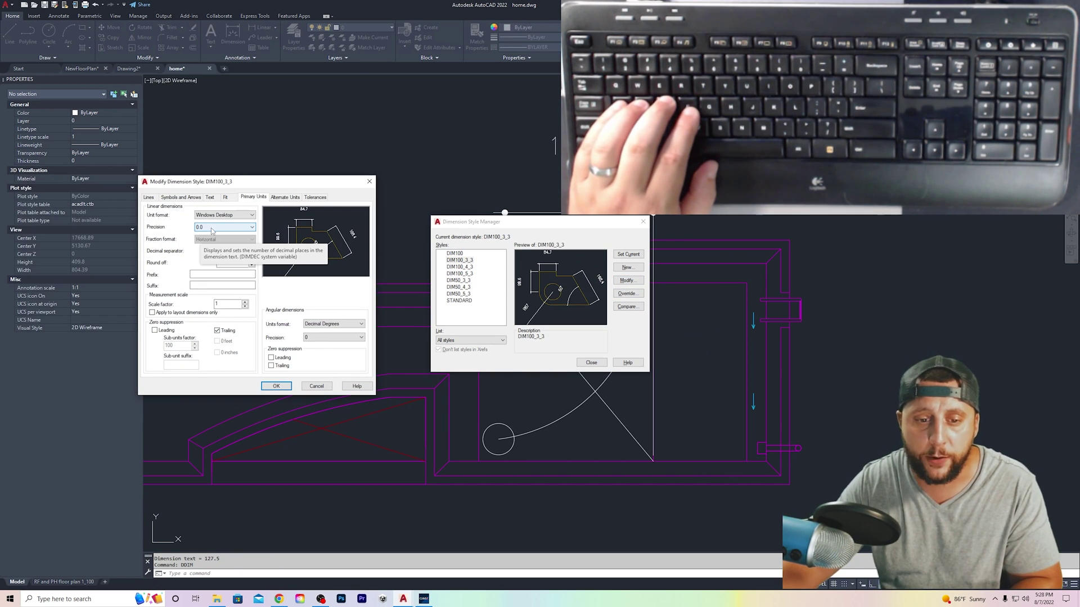
pyautogui.click(212, 228)
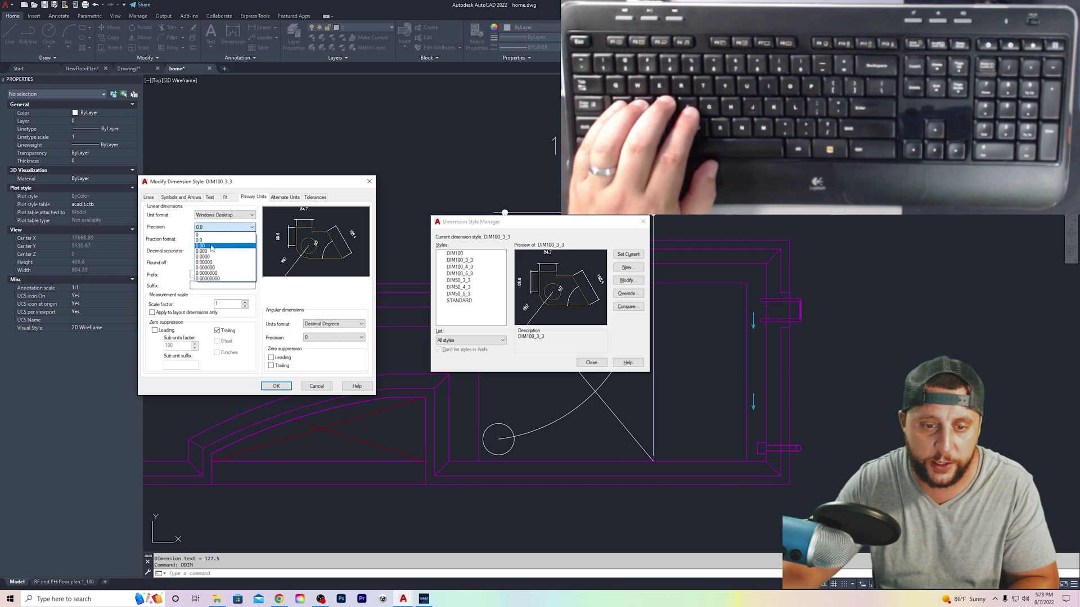
pyautogui.click(212, 247)
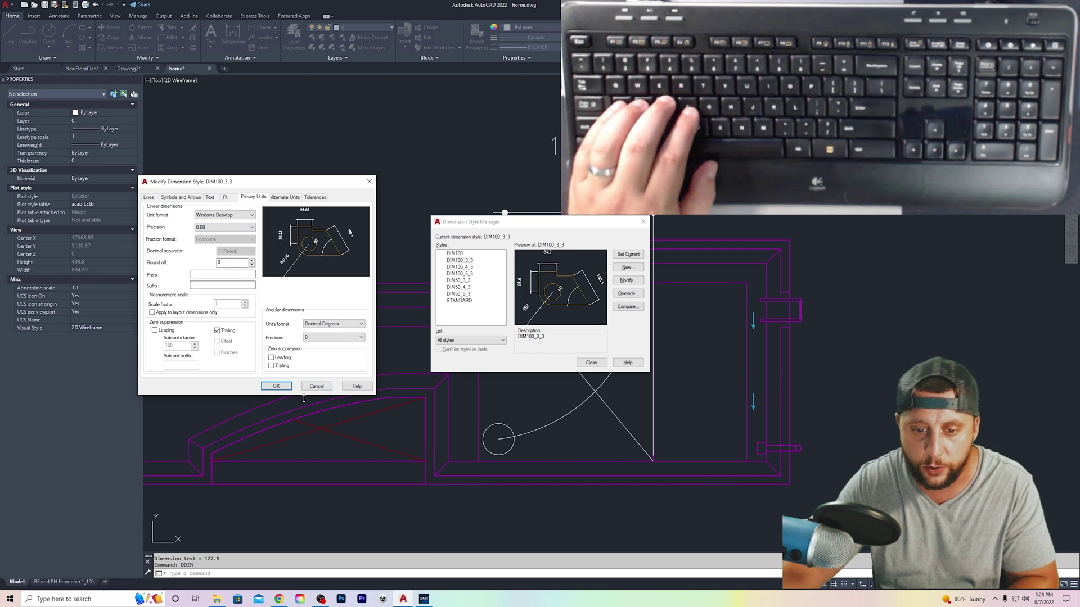
pyautogui.click(236, 228)
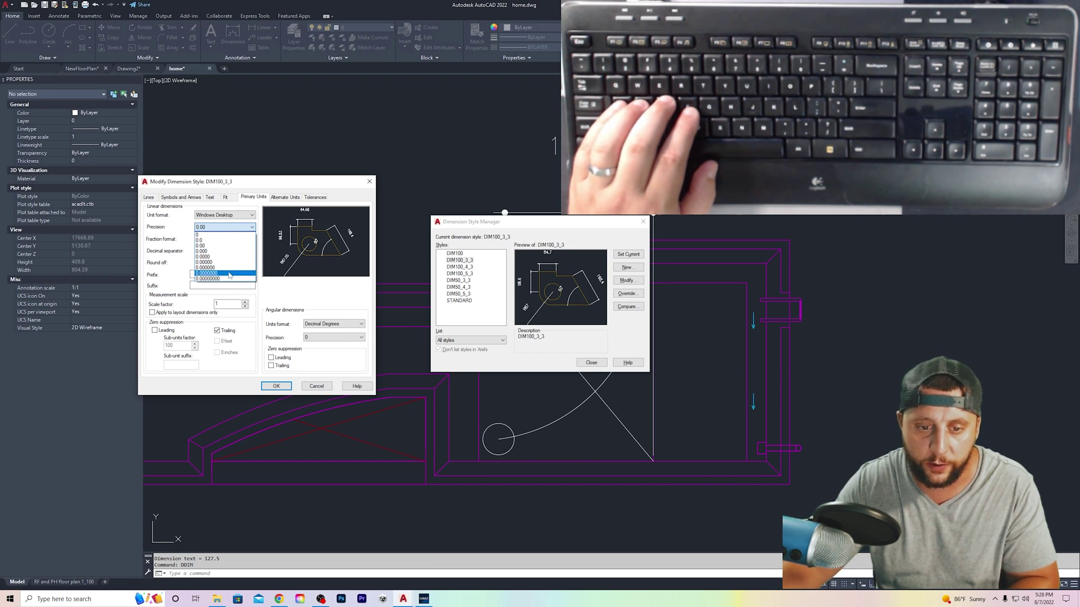
pyautogui.click(229, 281)
pyautogui.click(276, 387)
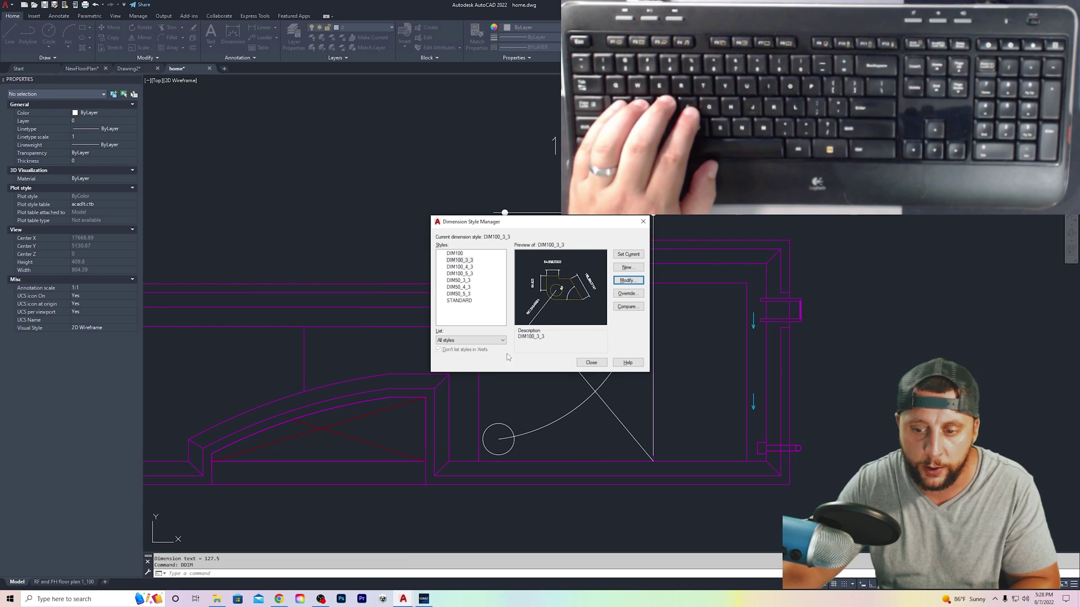
pyautogui.click(591, 363)
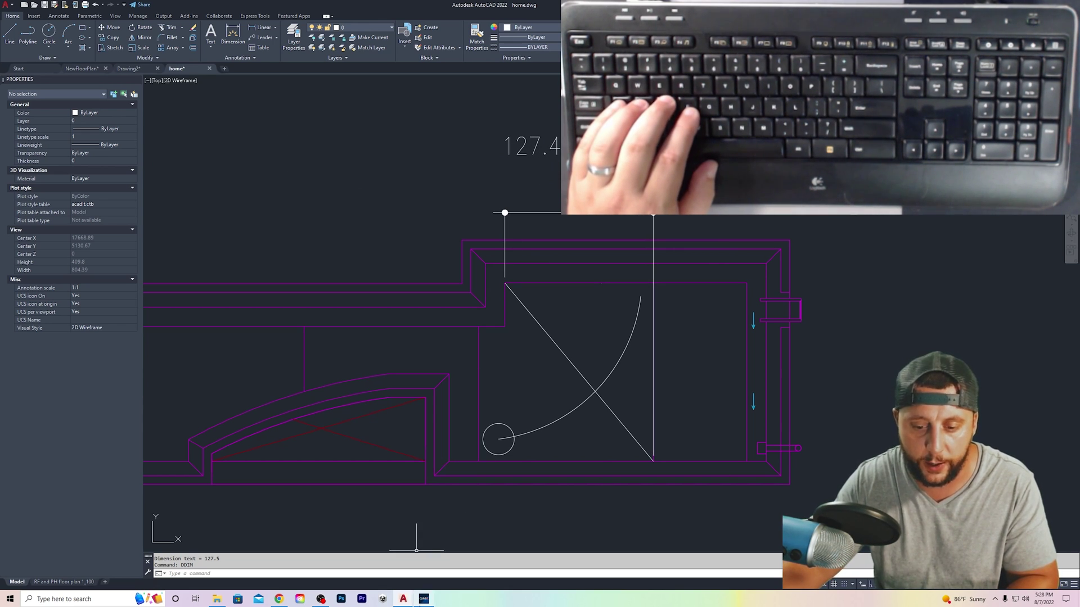
# Step: Enter 127.50 as the answer to question 3 in the exam window, and submit it to continue to question 4
pyautogui.click(424, 599)
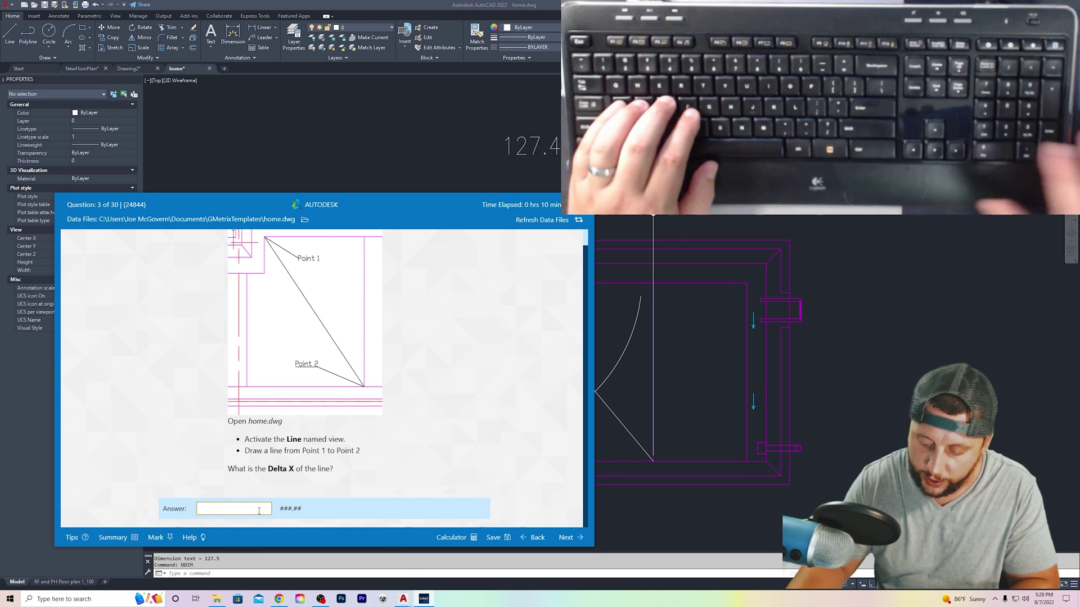
pyautogui.write('127.50')
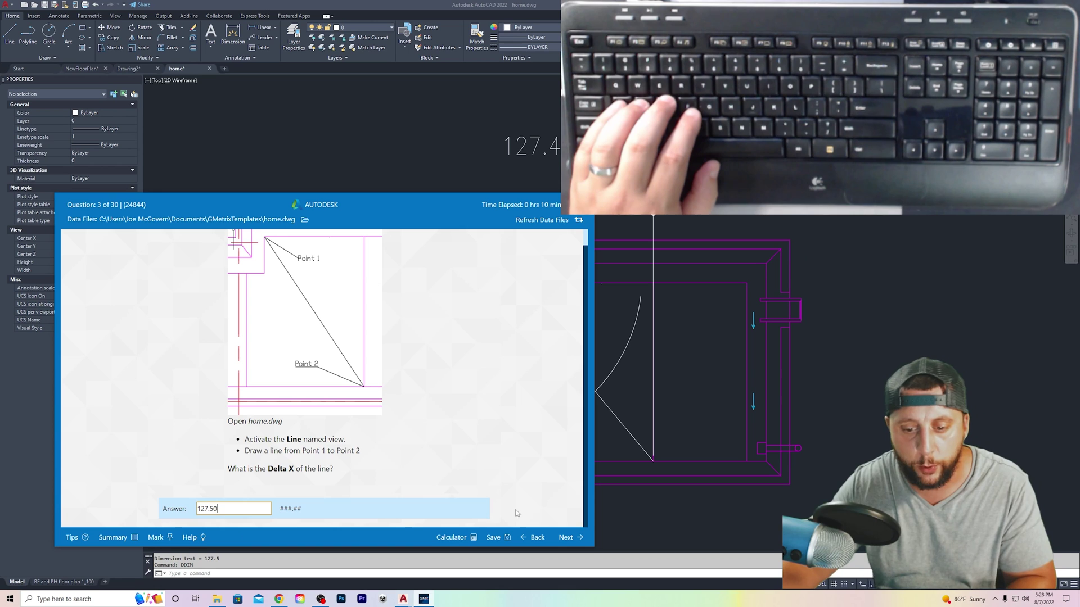
pyautogui.click(569, 540)
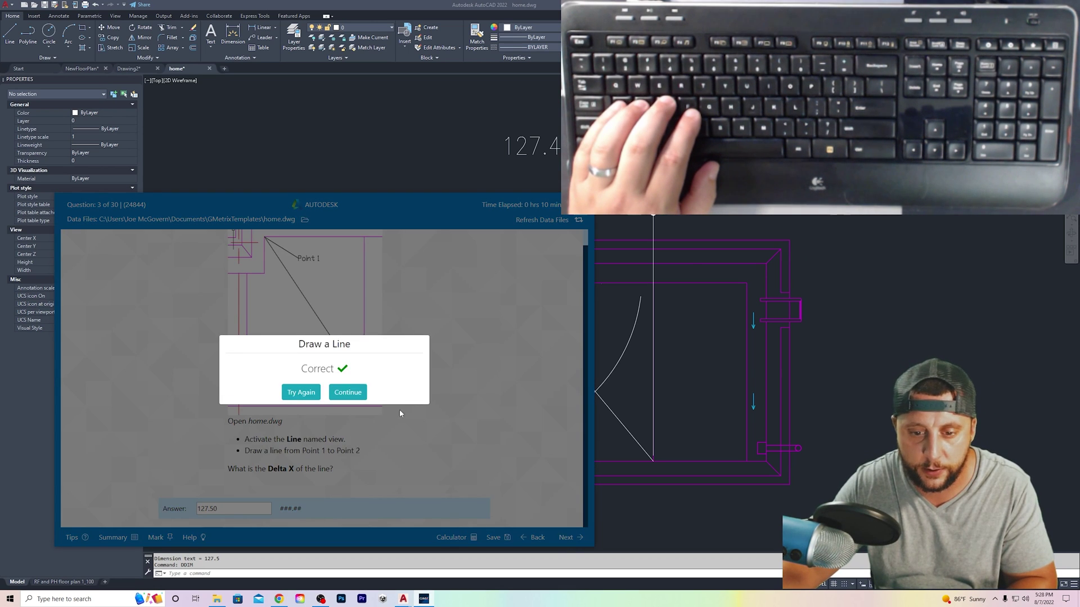
pyautogui.click(349, 393)
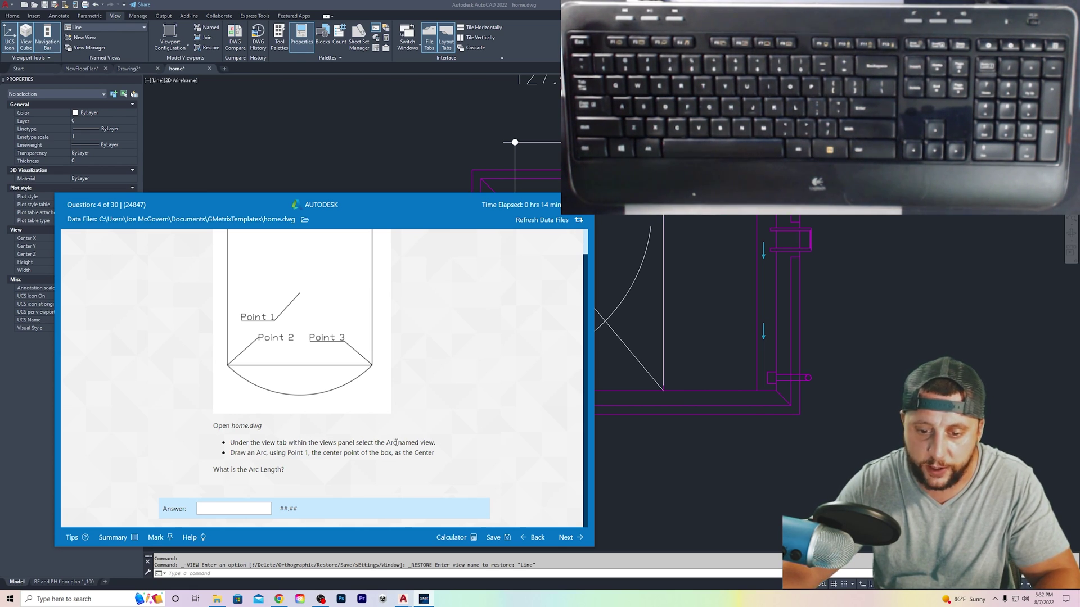
# Step: Restore the named view Arc in home.dwg and check question 4's instructions for drawing the arc
pyautogui.click(377, 108)
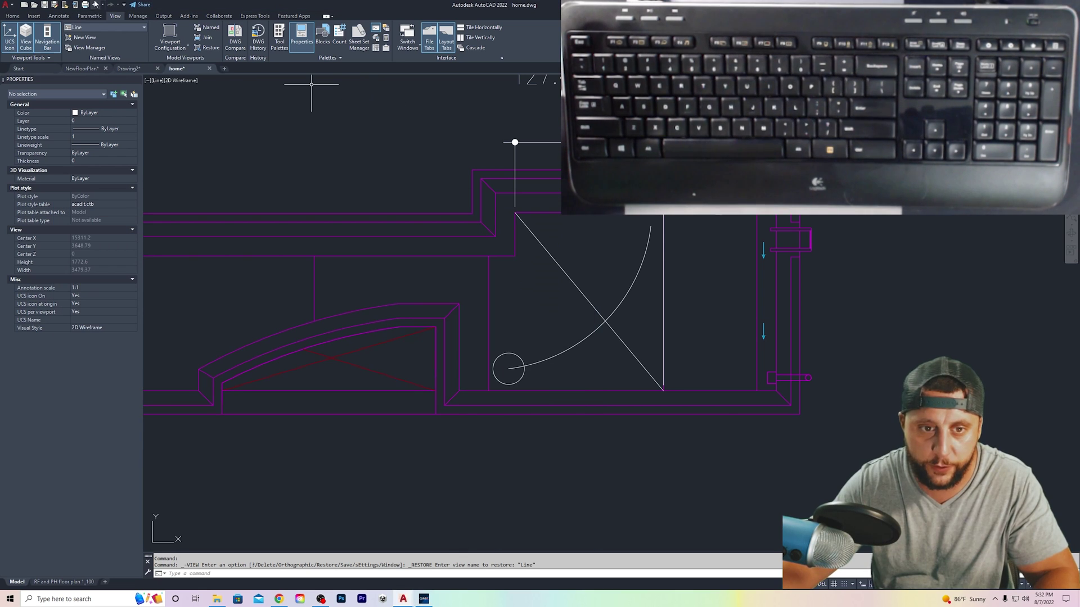
pyautogui.click(117, 29)
pyautogui.click(110, 46)
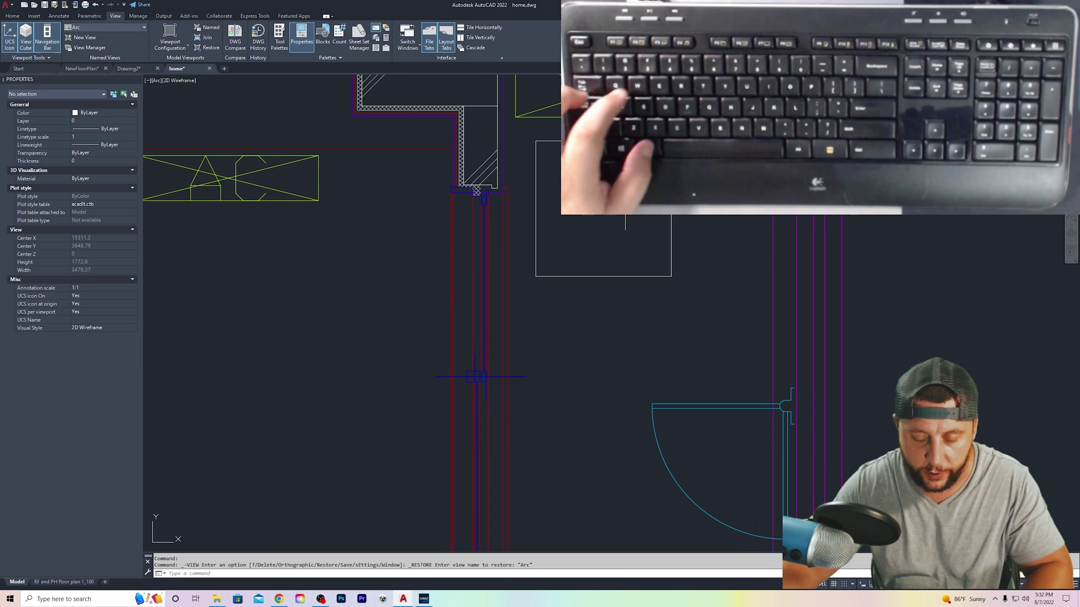
pyautogui.hotkey('alt', 'Tab')
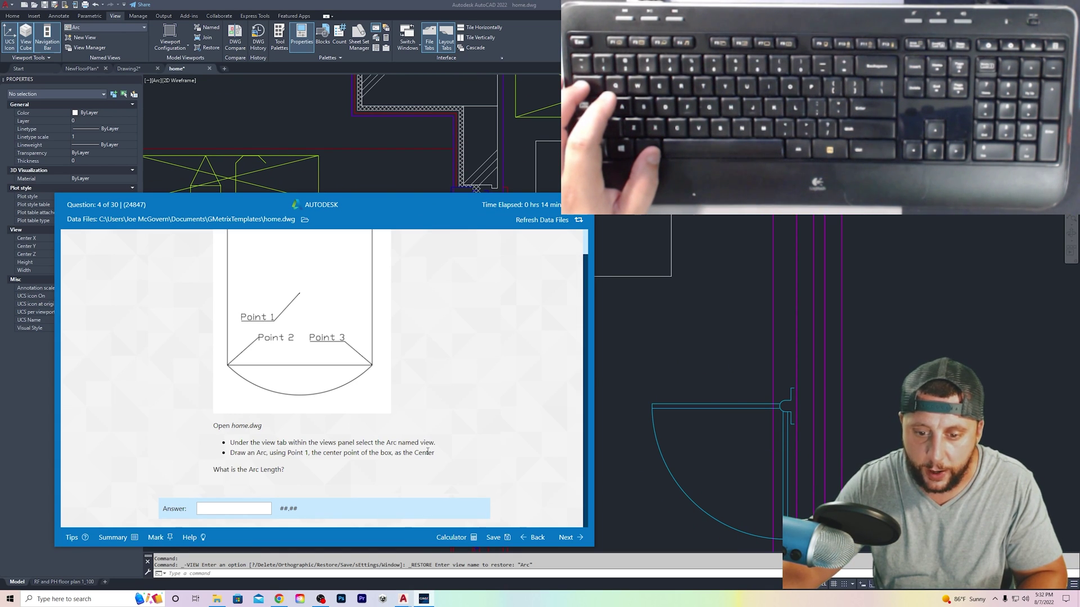
pyautogui.hotkey('alt', 'Tab')
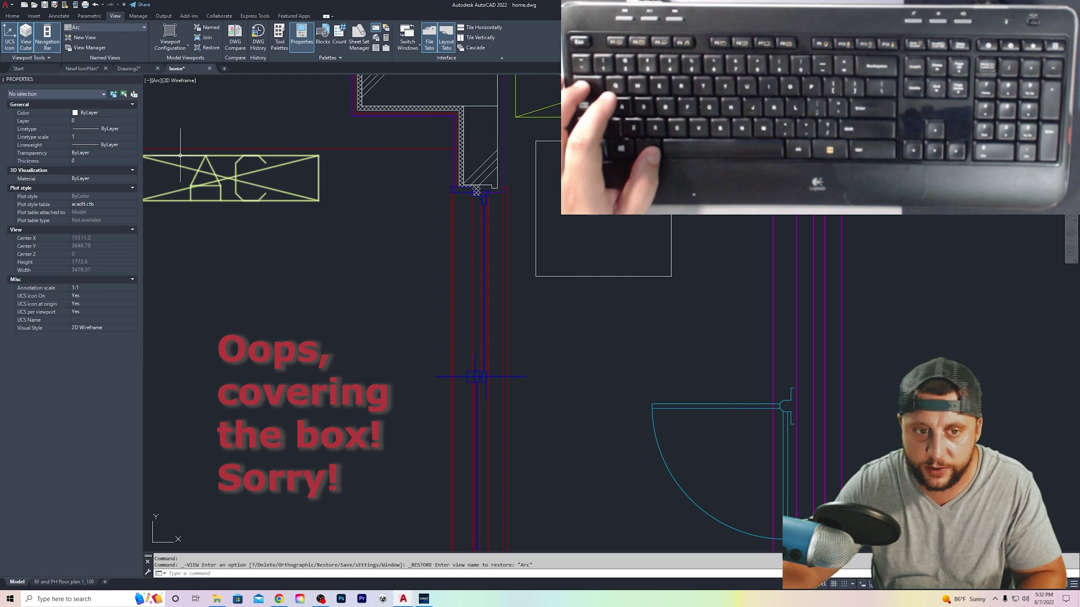
# Step: Draw a diagonal line across the box from its upper-left corner to its lower-right corner
pyautogui.click(13, 16)
pyautogui.click(10, 33)
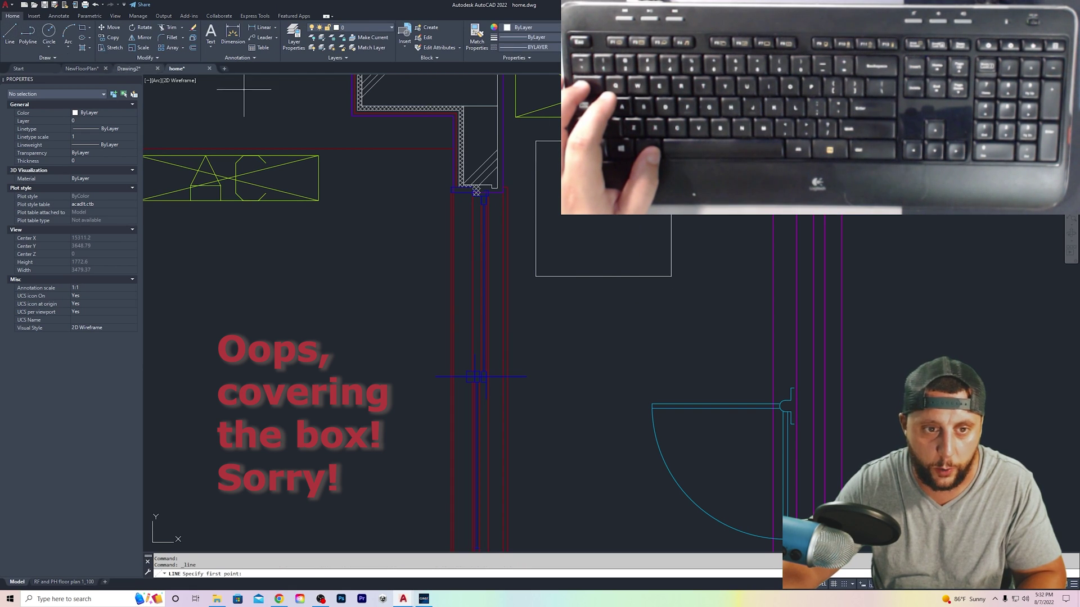
pyautogui.click(536, 140)
pyautogui.click(670, 276)
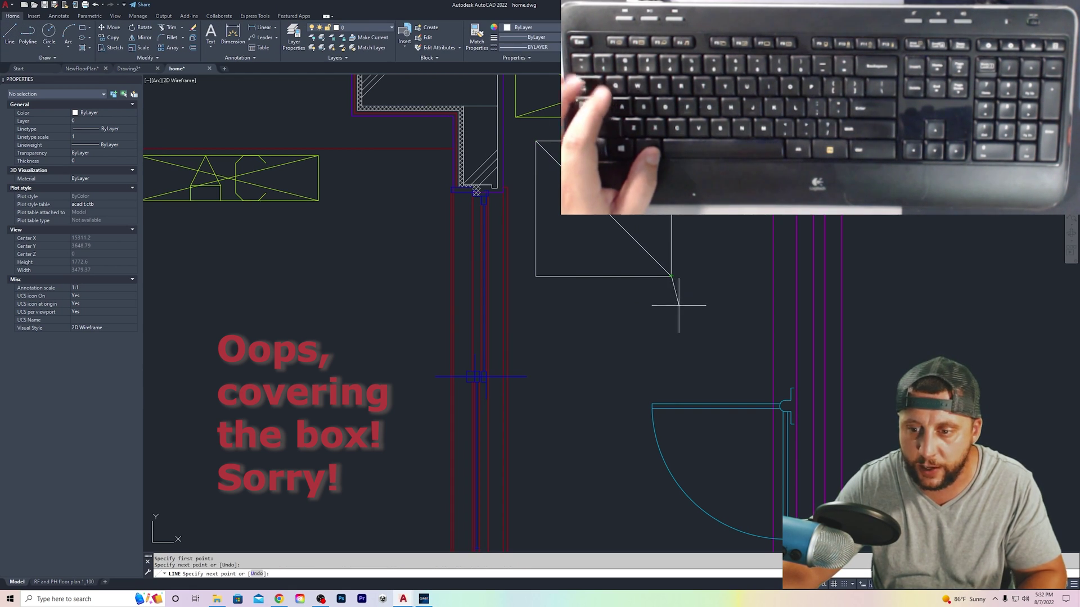
pyautogui.press('Escape')
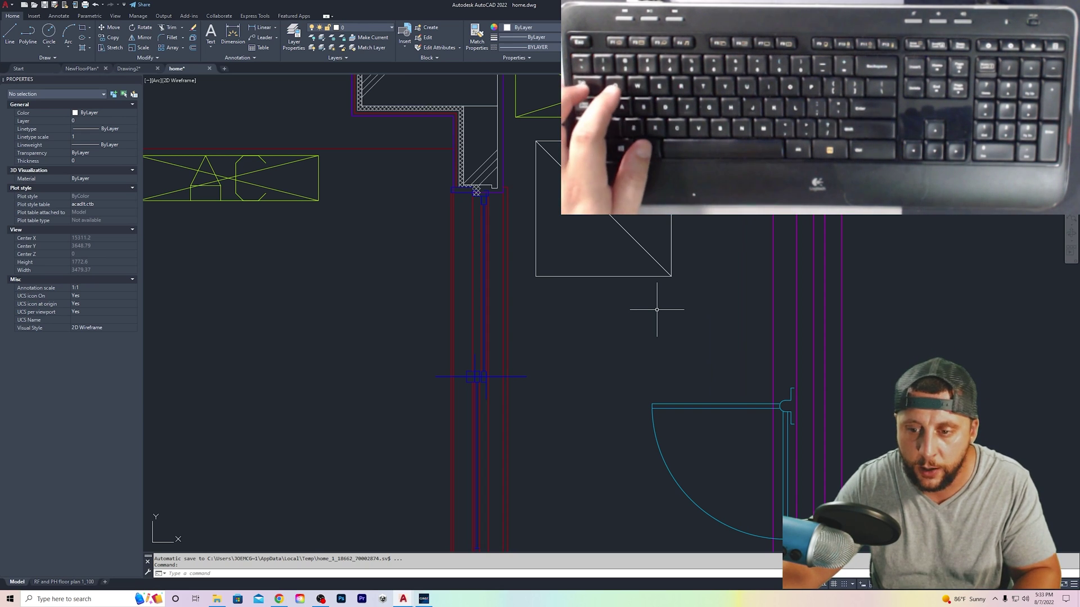
# Step: Draw an arc centred on the diagonal's midpoint, starting at the box's lower-left corner and ending at its lower-right corner
pyautogui.click(70, 36)
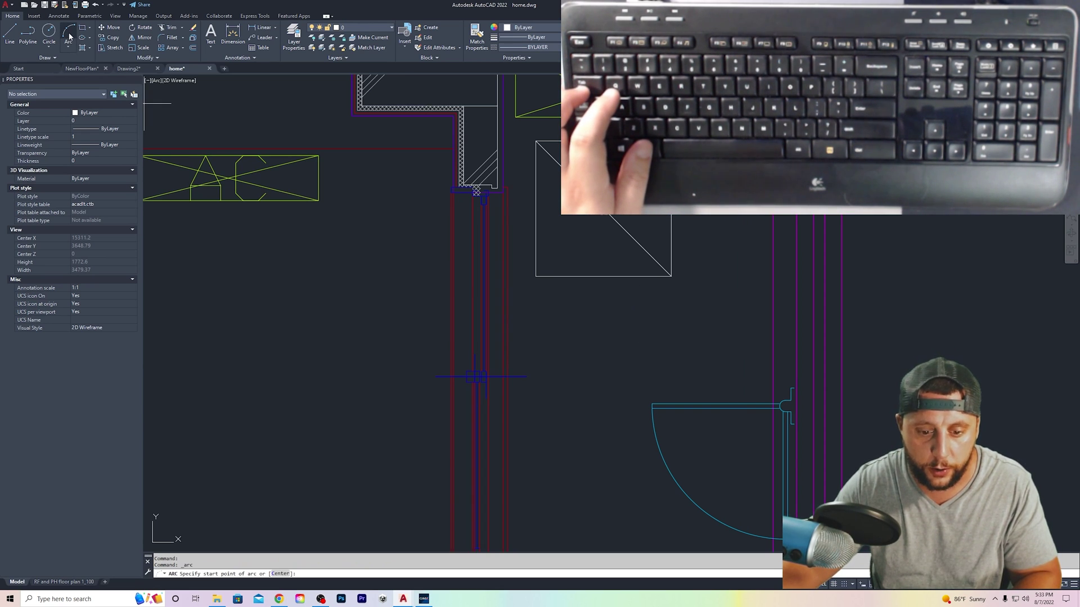
pyautogui.click(281, 573)
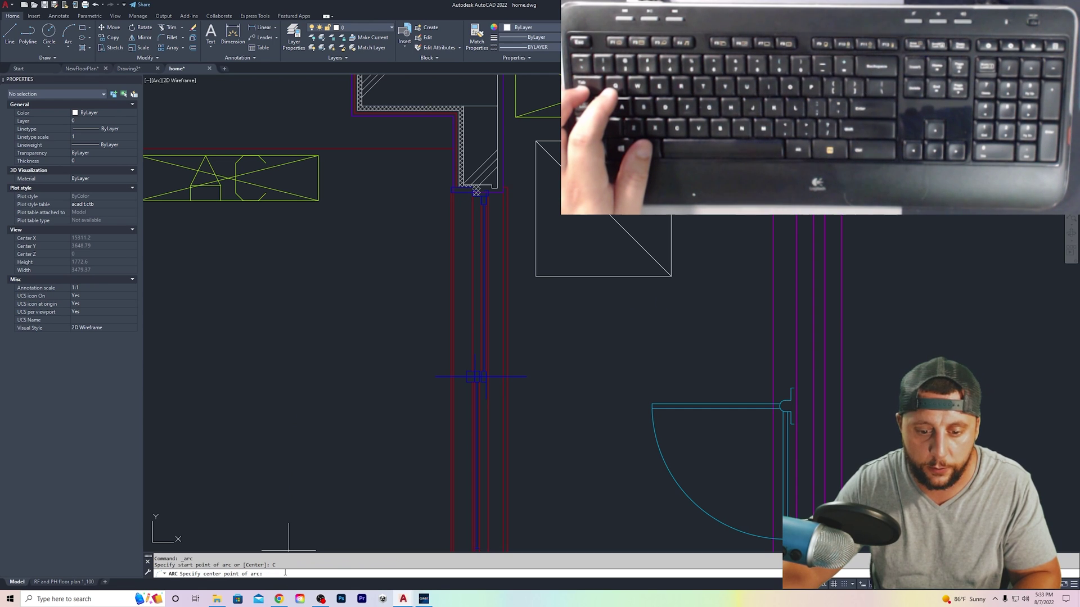
pyautogui.click(603, 213)
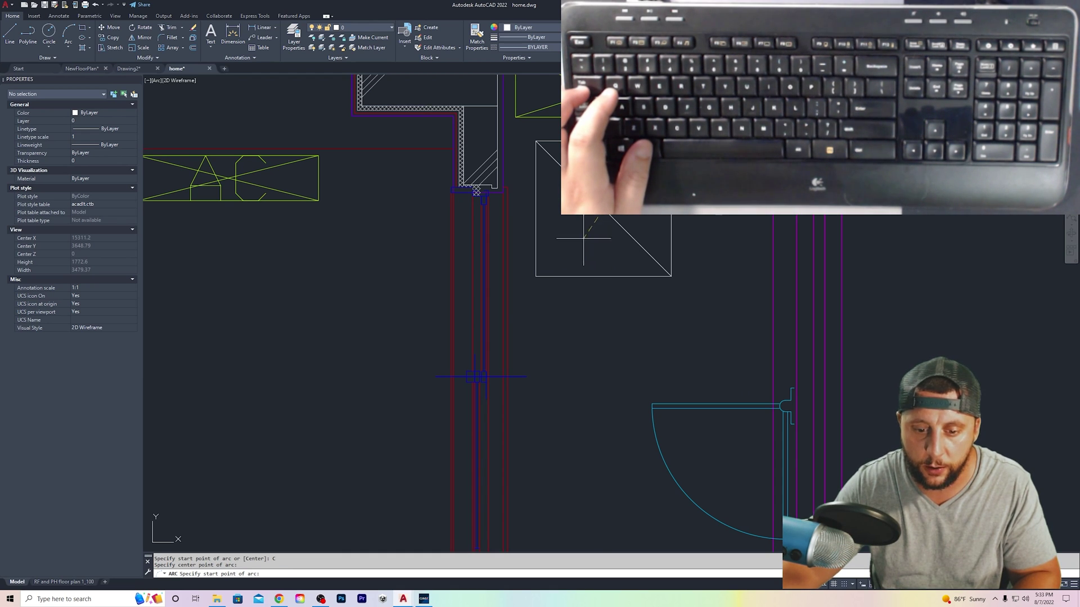
pyautogui.click(536, 276)
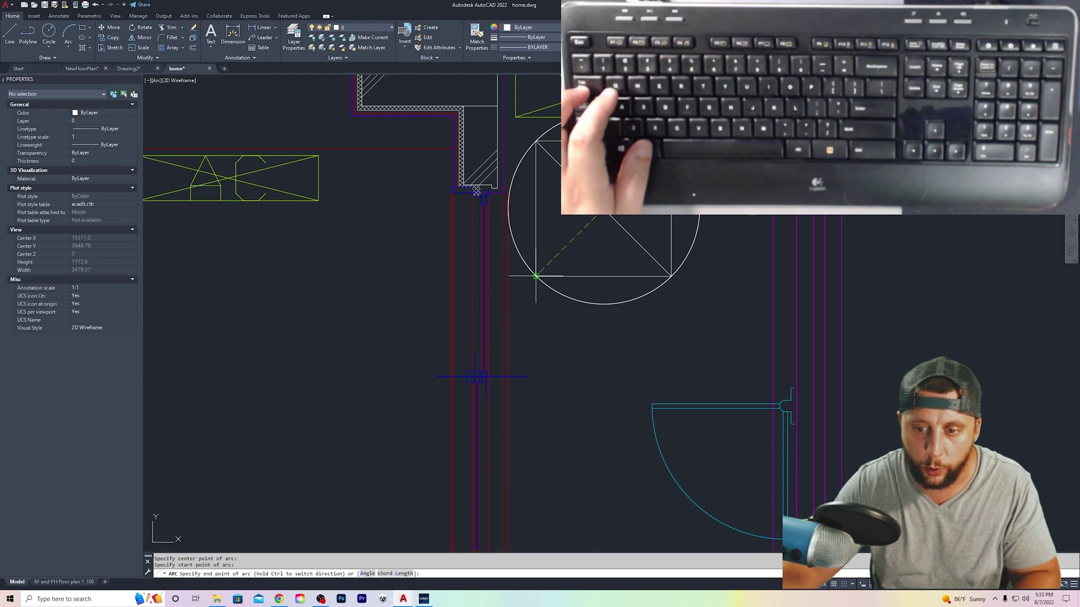
pyautogui.click(672, 276)
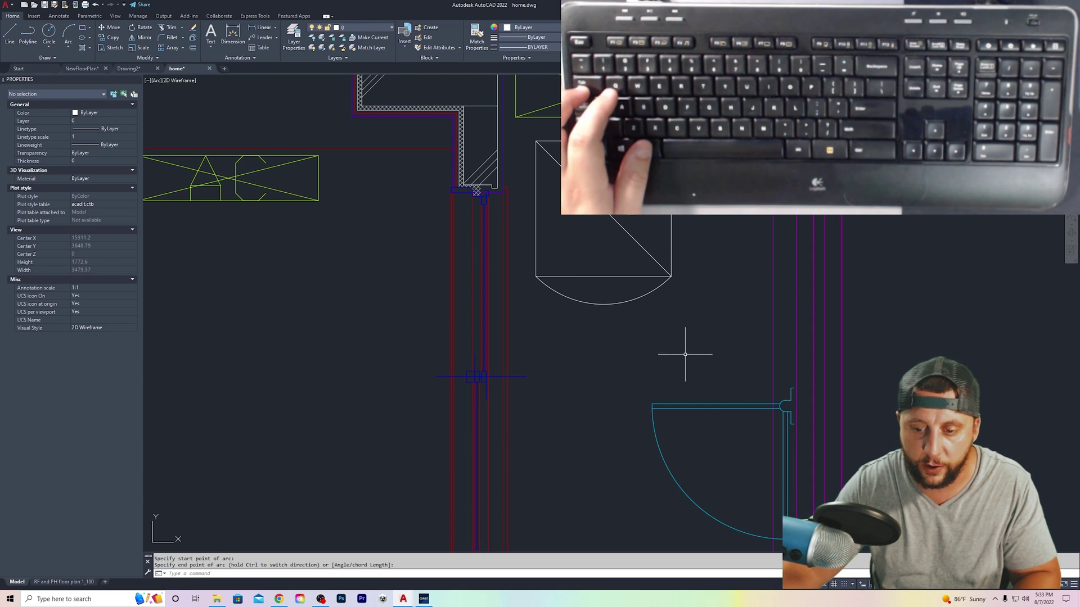
# Step: Recheck what question 4 asks for and examine the arc length in the new arc's properties
pyautogui.hotkey('alt', 'Tab')
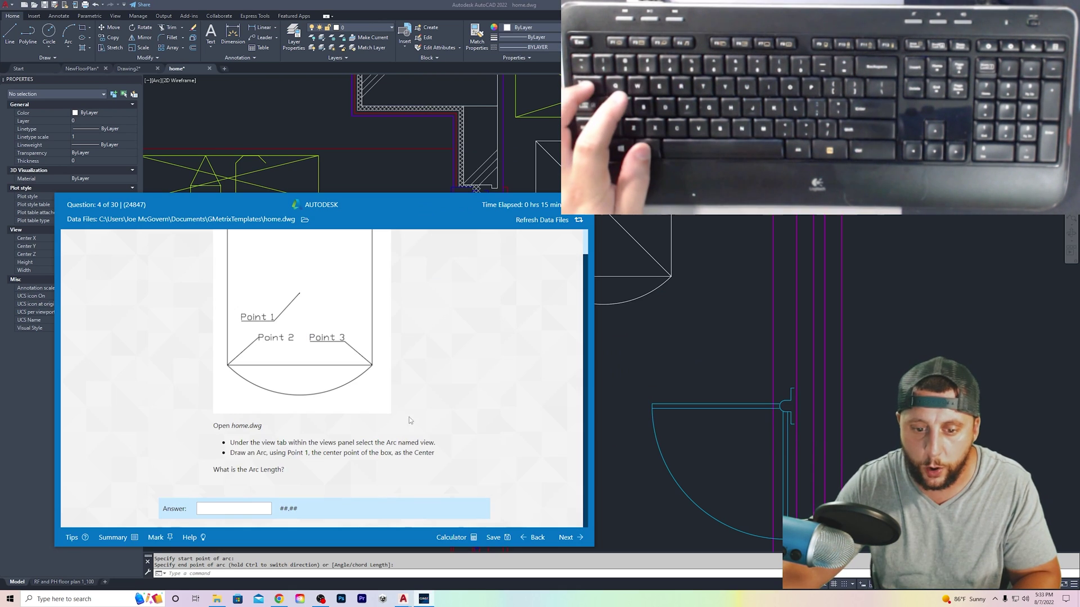
pyautogui.hotkey('alt', 'Tab')
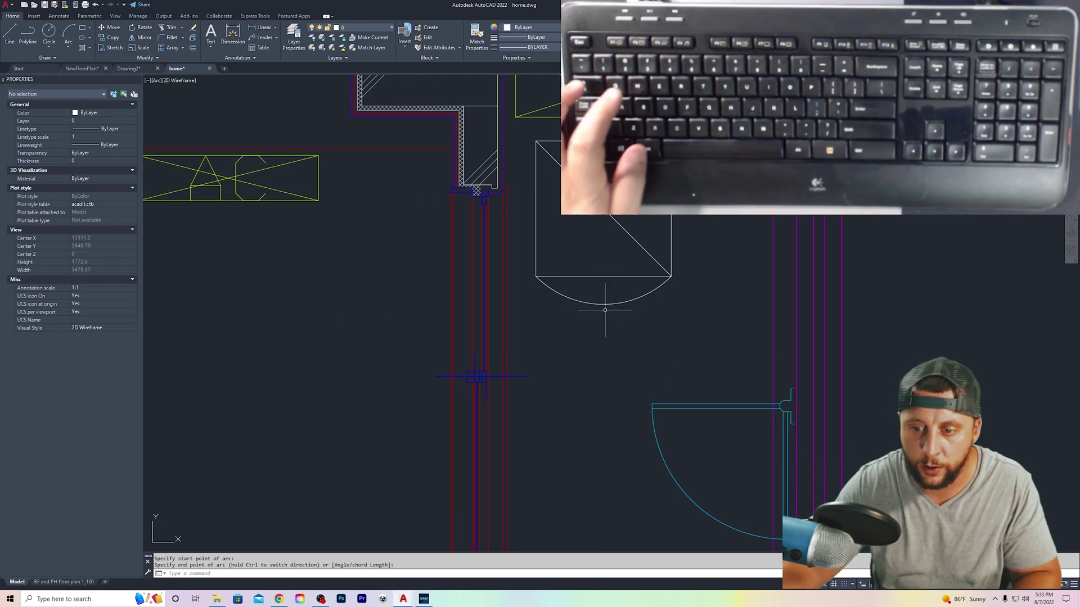
pyautogui.click(671, 276)
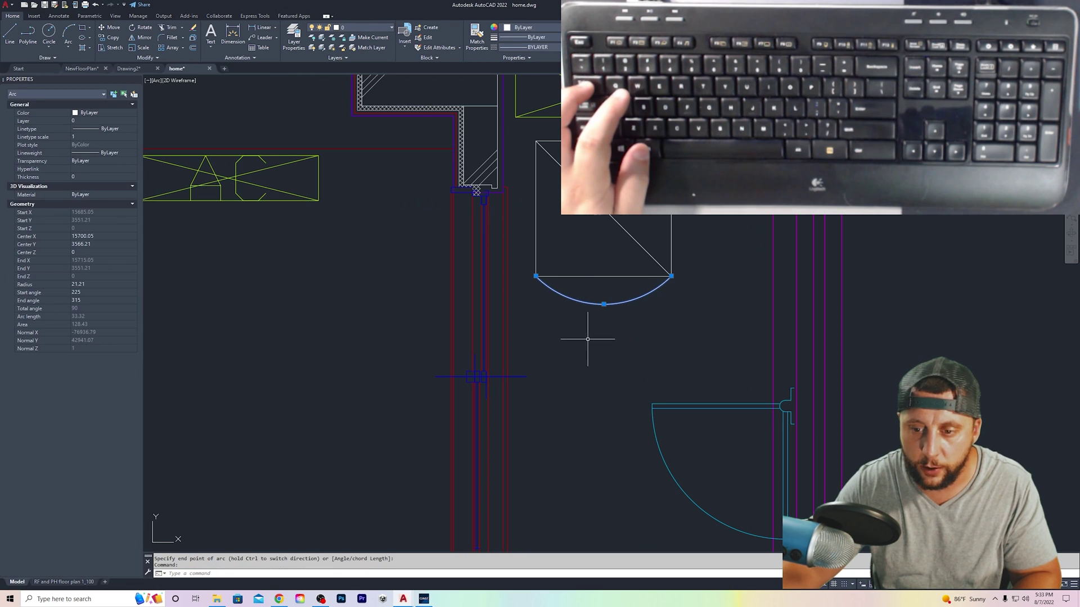
pyautogui.rightClick(253, 267)
pyautogui.click(300, 466)
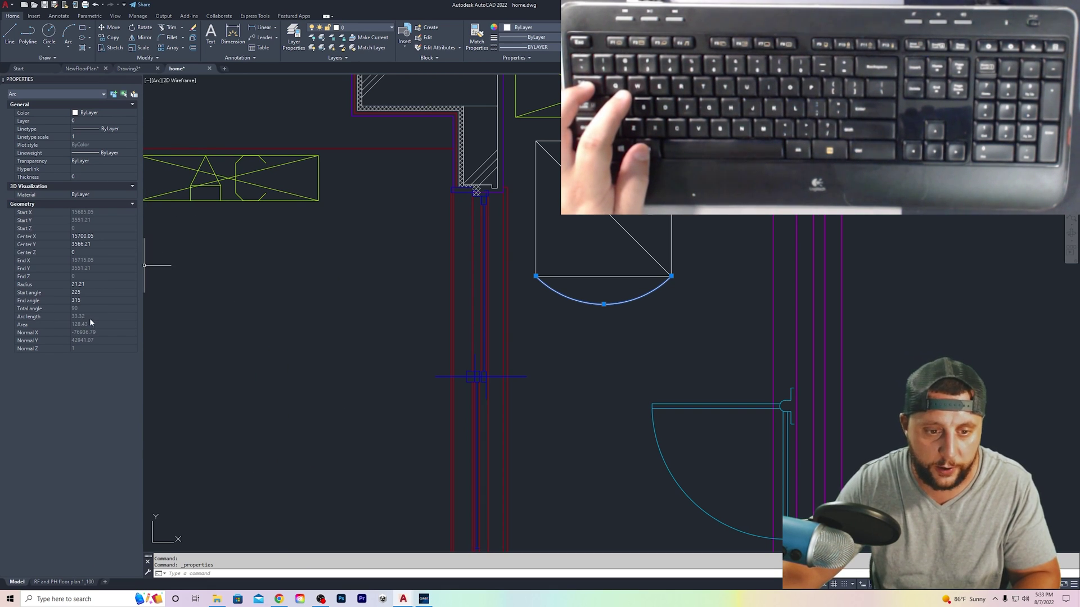
# Step: Enter 33.32 as the answer to question 4 in the exam window, and submit it to continue to question 5
pyautogui.hotkey('alt', 'Tab')
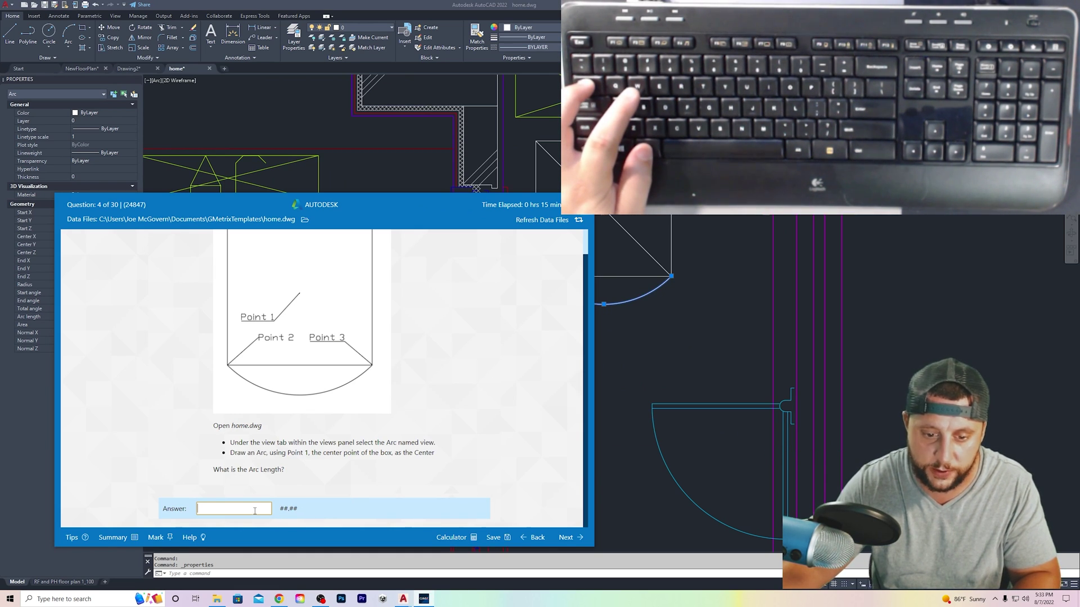
pyautogui.write('33.32')
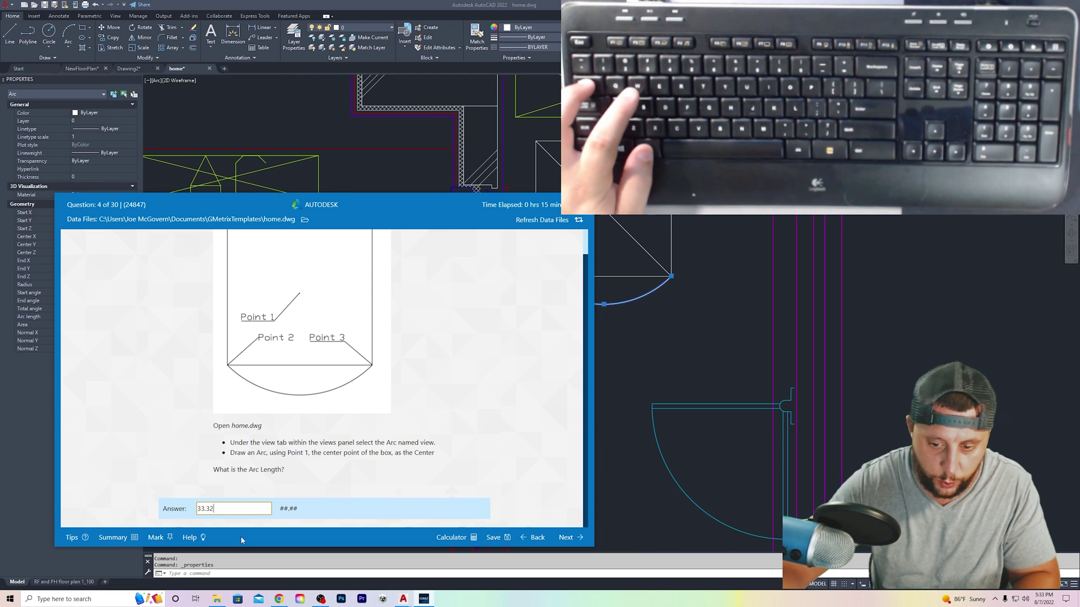
pyautogui.click(569, 537)
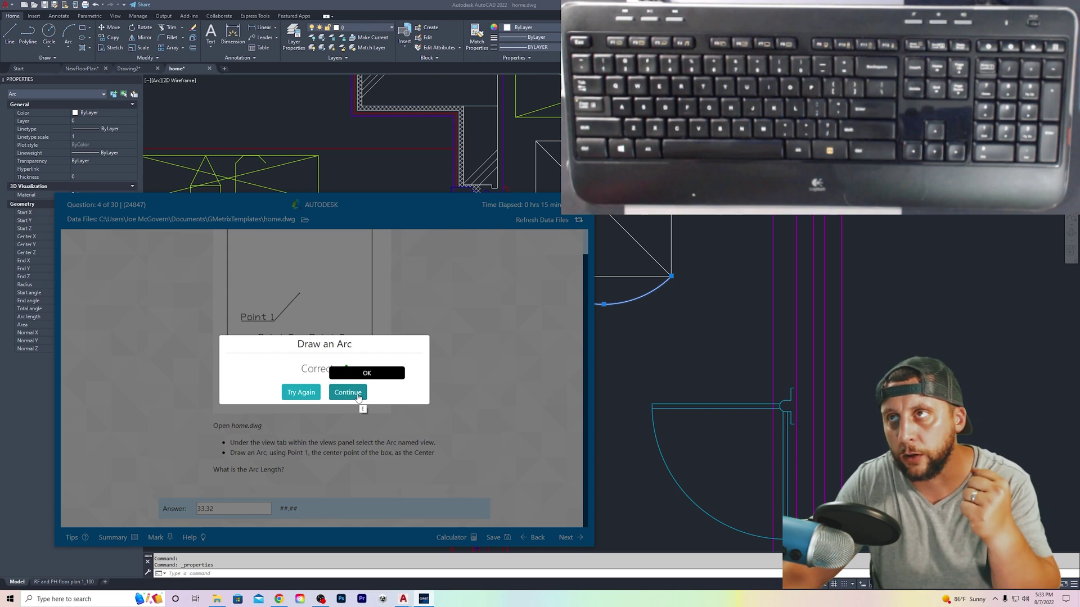
pyautogui.click(348, 393)
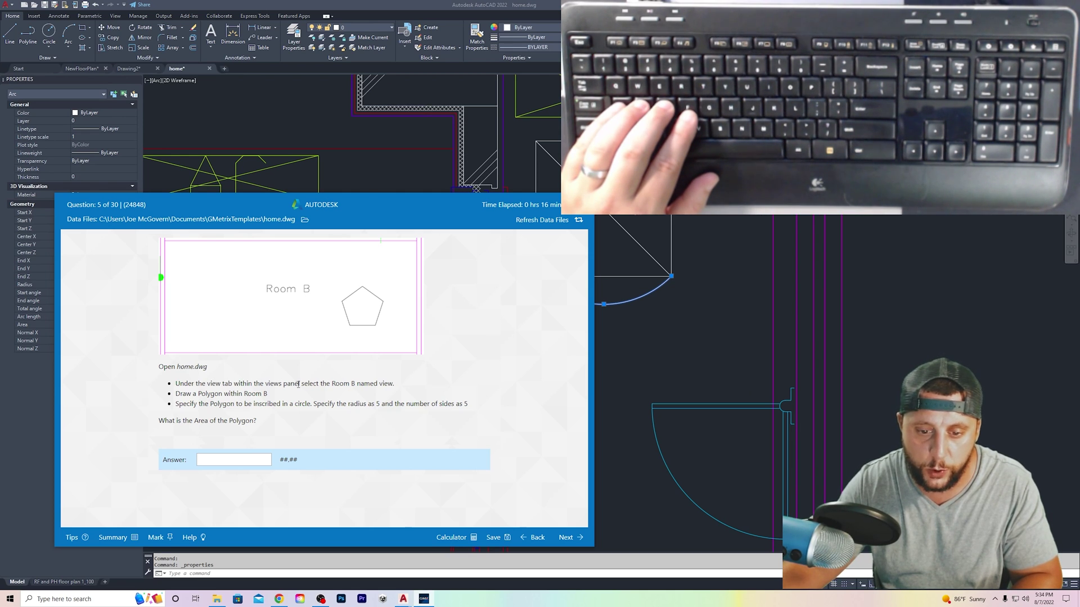
# Step: Restore the named view RoomB in home.dwg and recheck question 5's instructions for drawing the polygon
pyautogui.hotkey('alt', 'Tab')
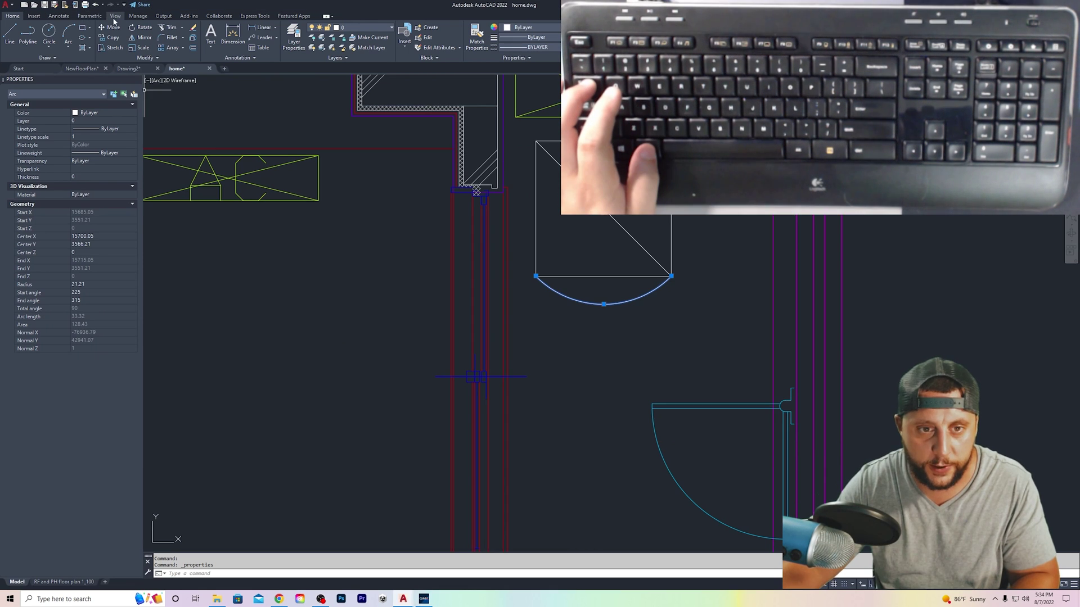
pyautogui.click(115, 16)
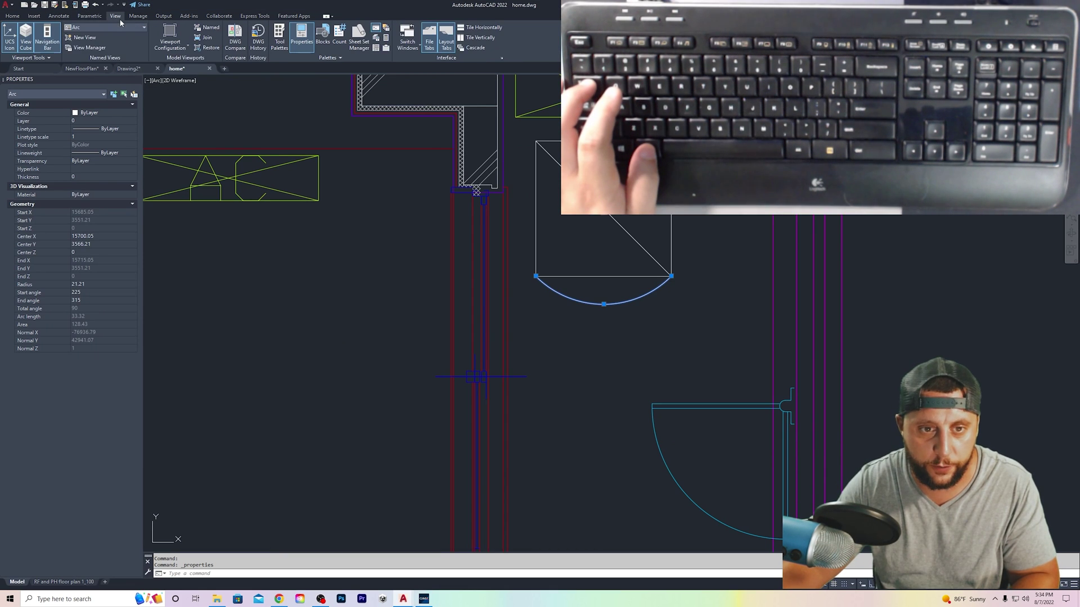
pyautogui.click(95, 29)
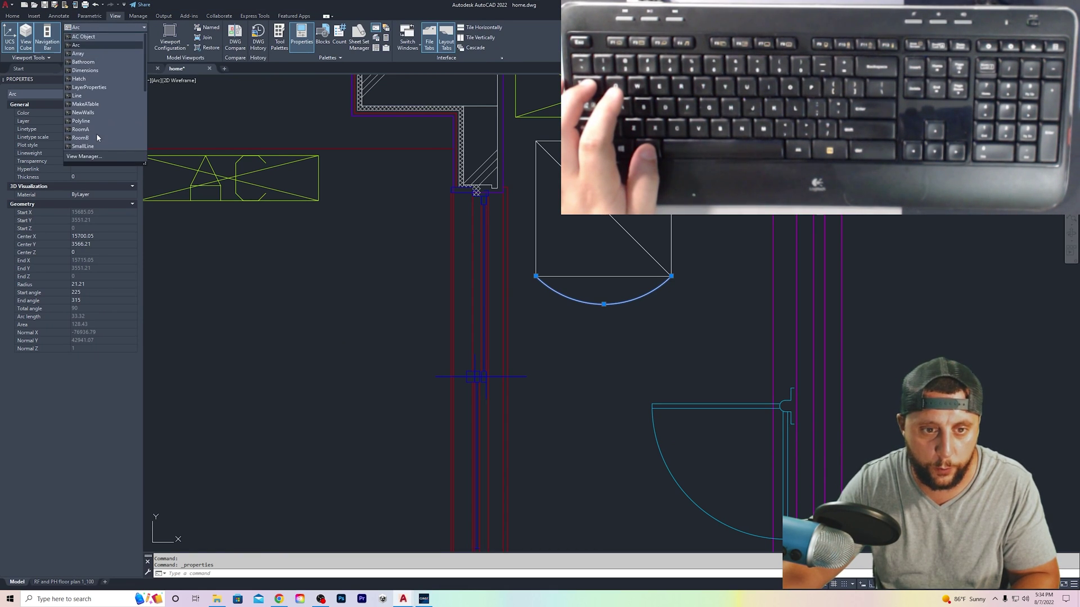
pyautogui.click(96, 133)
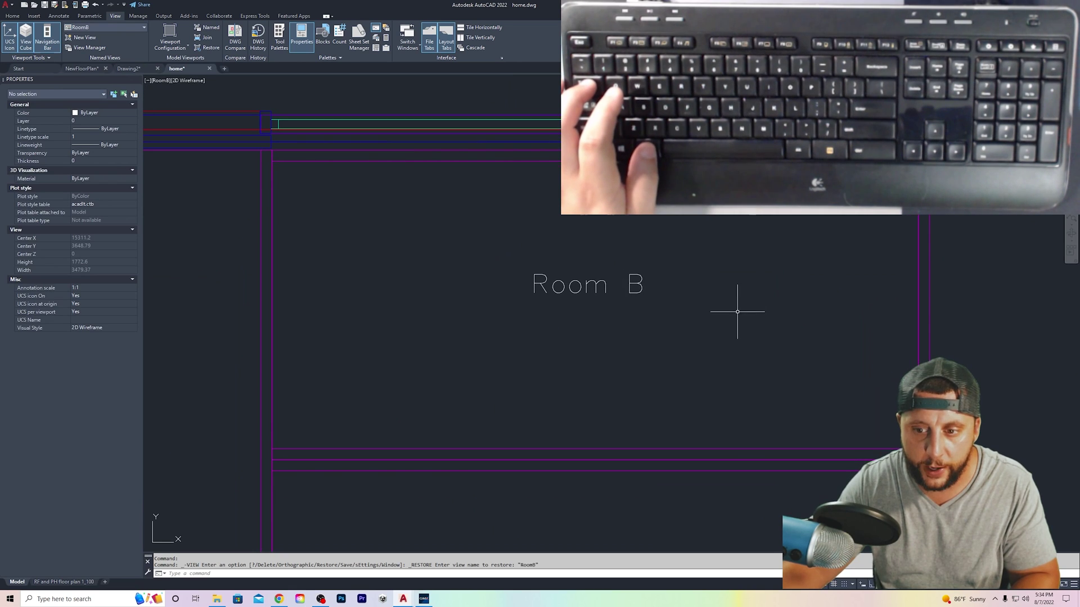
pyautogui.hotkey('alt', 'Tab')
pyautogui.hotkey('alt', 'Tab')
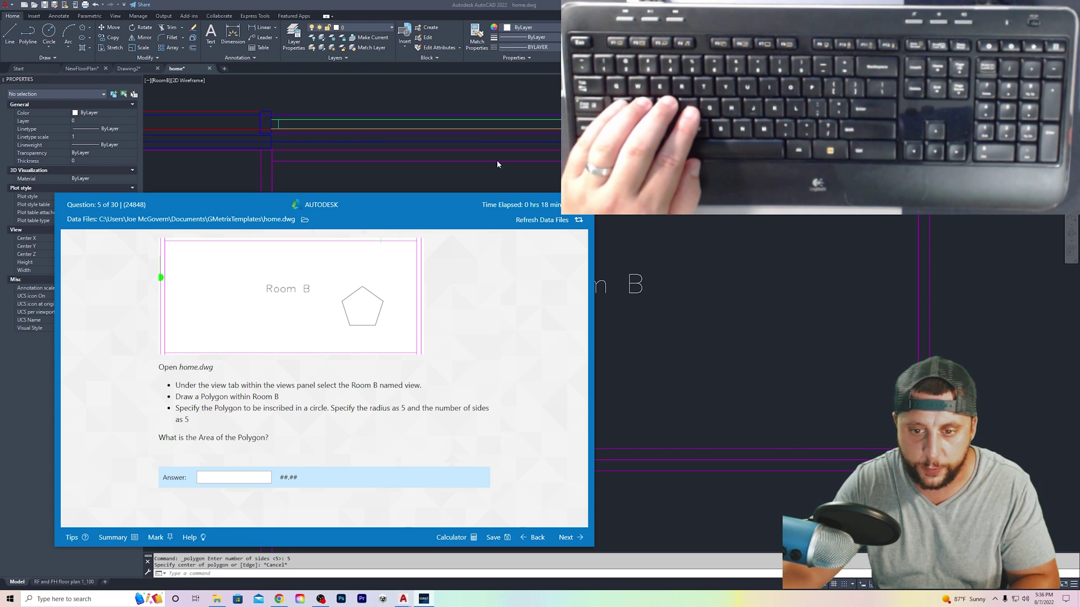
pyautogui.click(482, 176)
# Step: Draw a five-sided polygon to the left of the Room B label, inscribed in a circle with radius 5
pyautogui.click(90, 29)
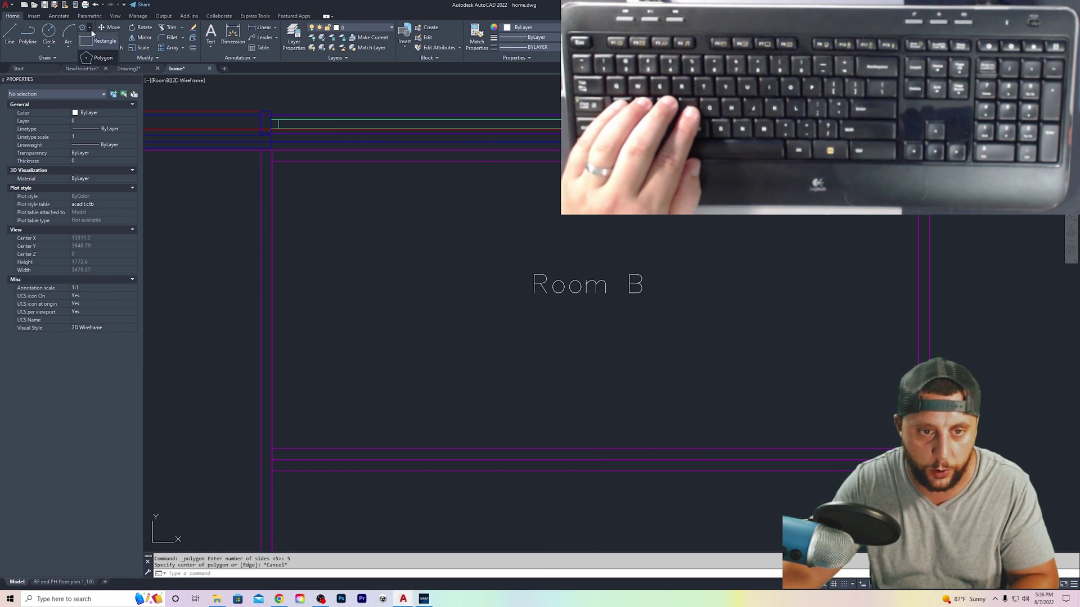
pyautogui.click(101, 58)
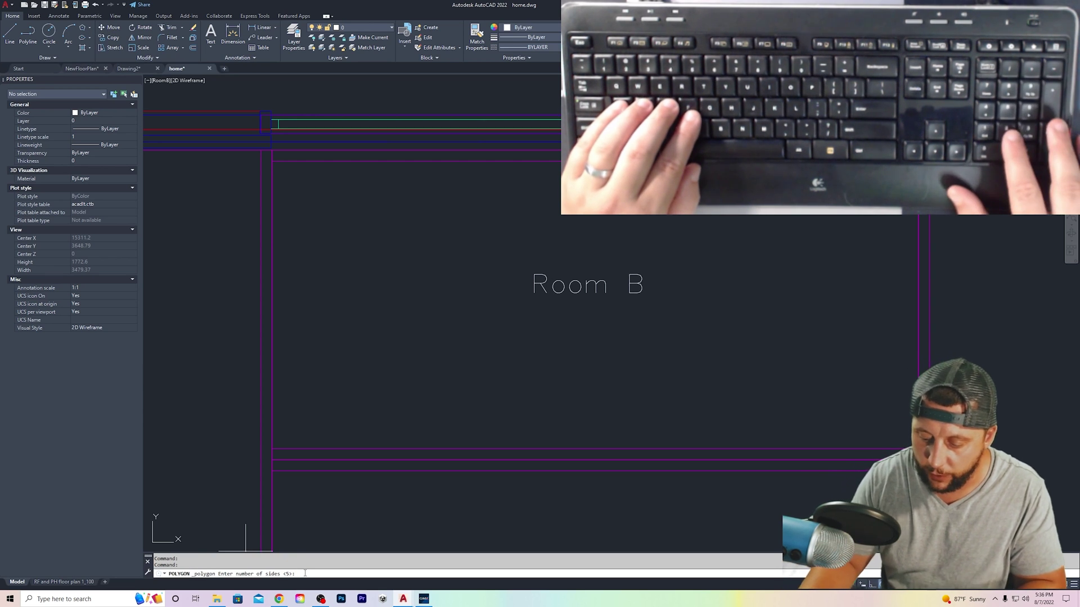
pyautogui.write('5')
pyautogui.press('Return')
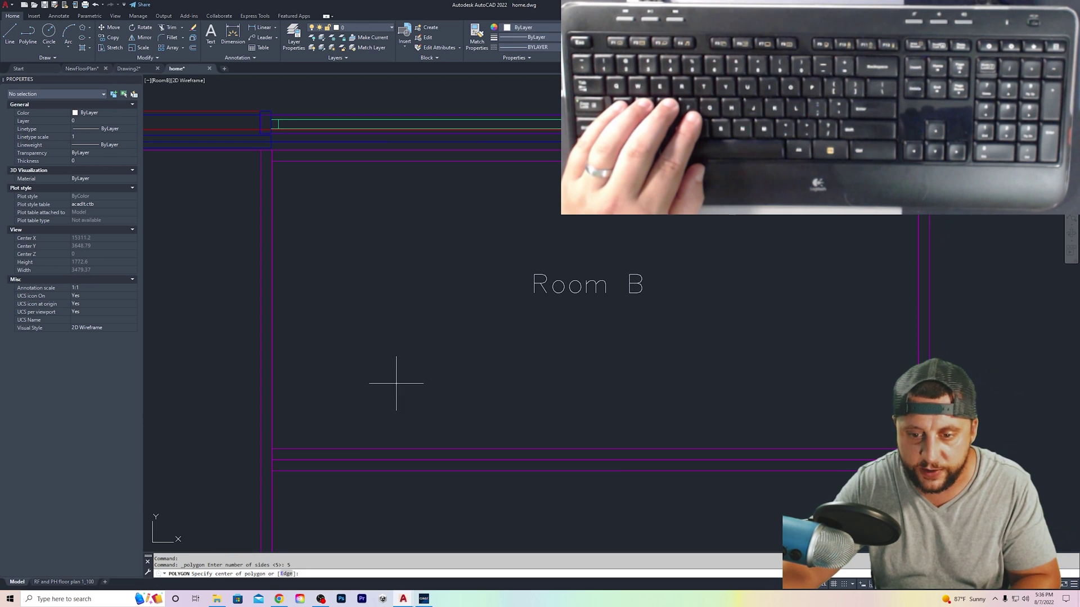
pyautogui.click(414, 302)
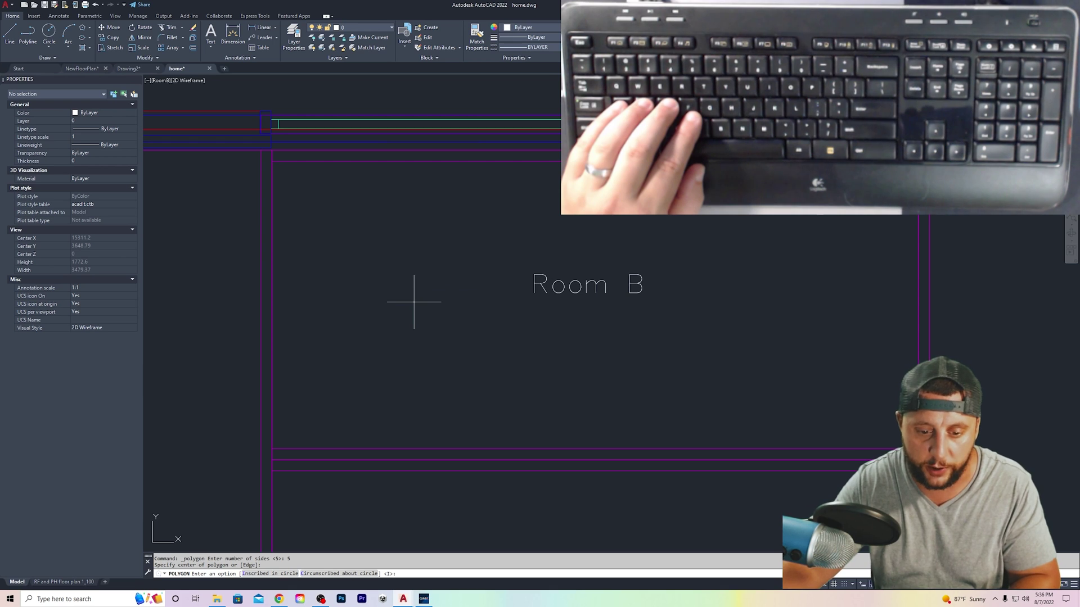
pyautogui.click(281, 573)
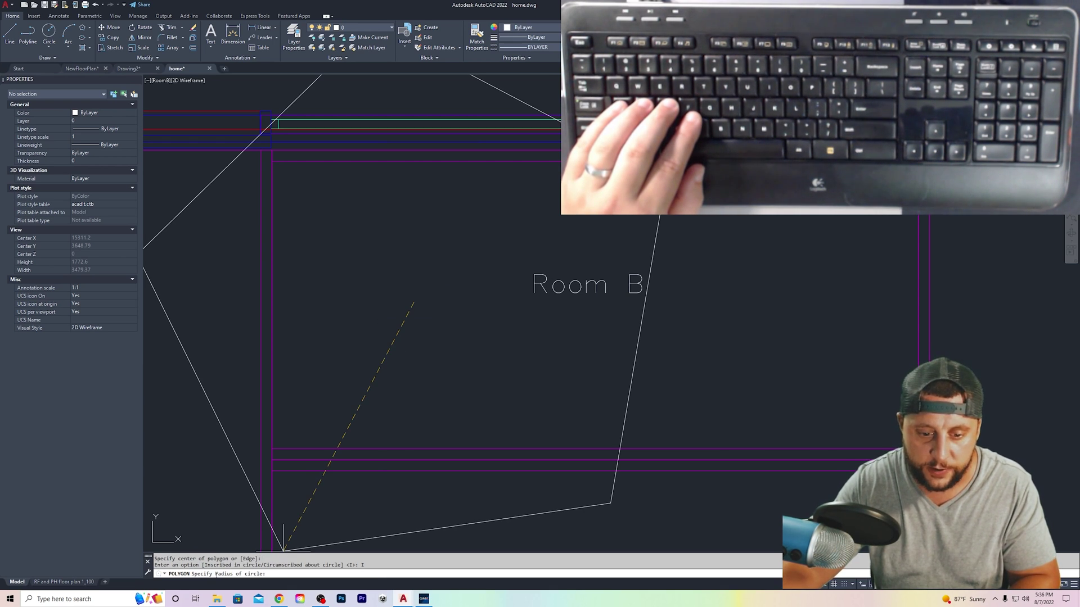
pyautogui.write('140')
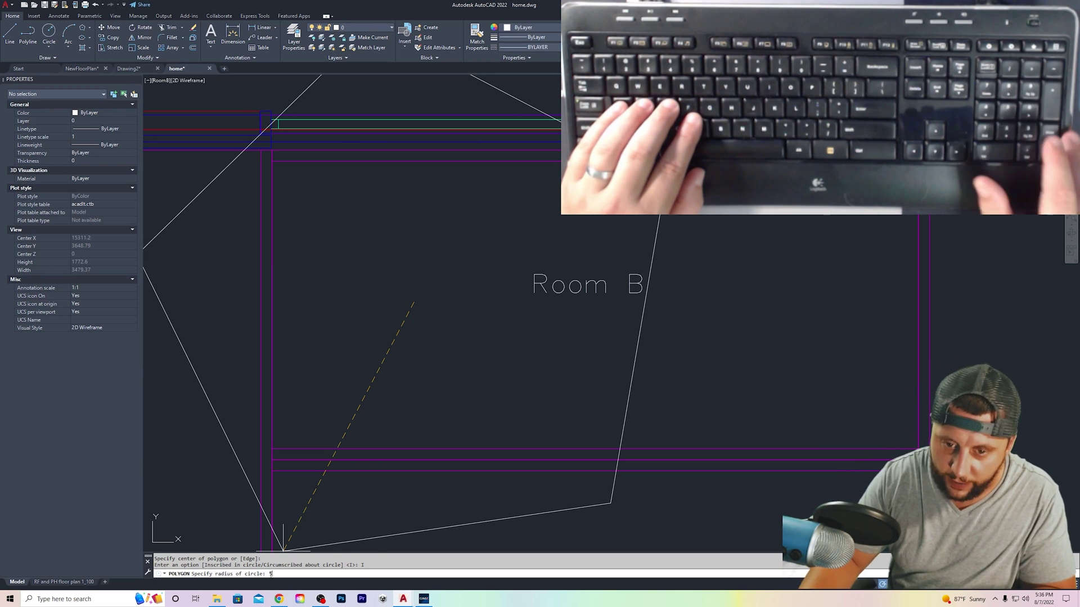
pyautogui.press('Return')
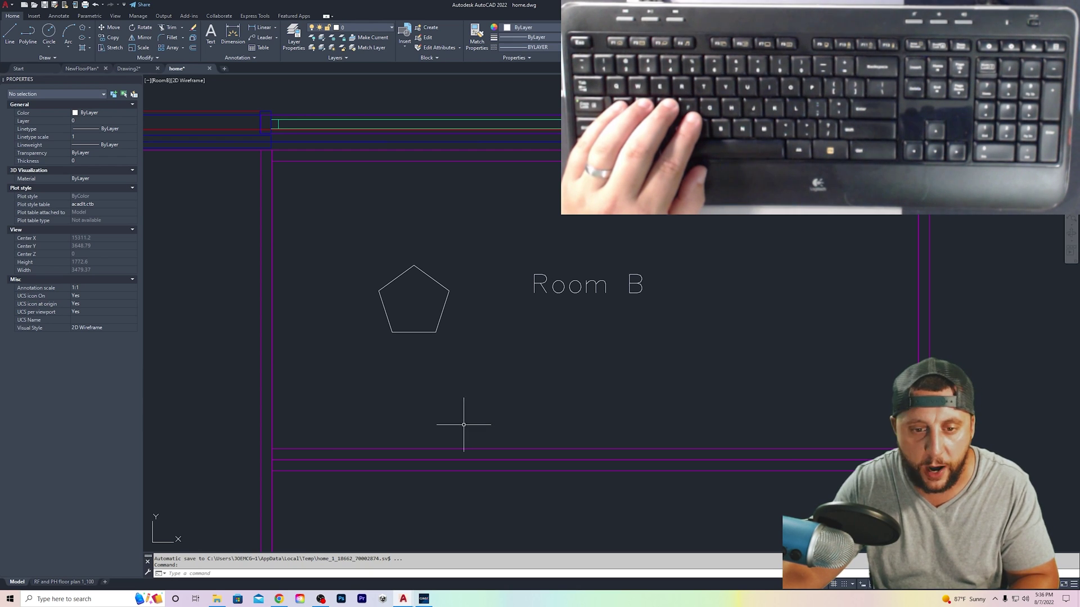
# Step: Draw a circle with radius 5 in the open area left of the Room B label
pyautogui.click(49, 32)
pyautogui.click(401, 290)
pyautogui.write('5')
pyautogui.press('Return')
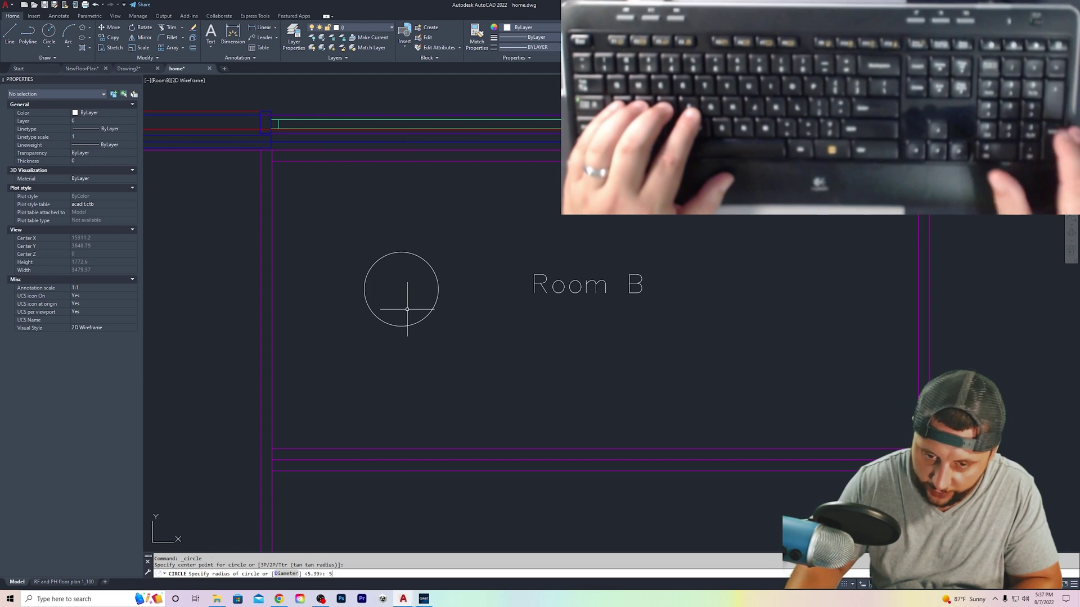
# Step: Draw a five-sided polygon centred on the circle, using the inscribed option and a radius of 5
pyautogui.write('pol')
pyautogui.press('Return')
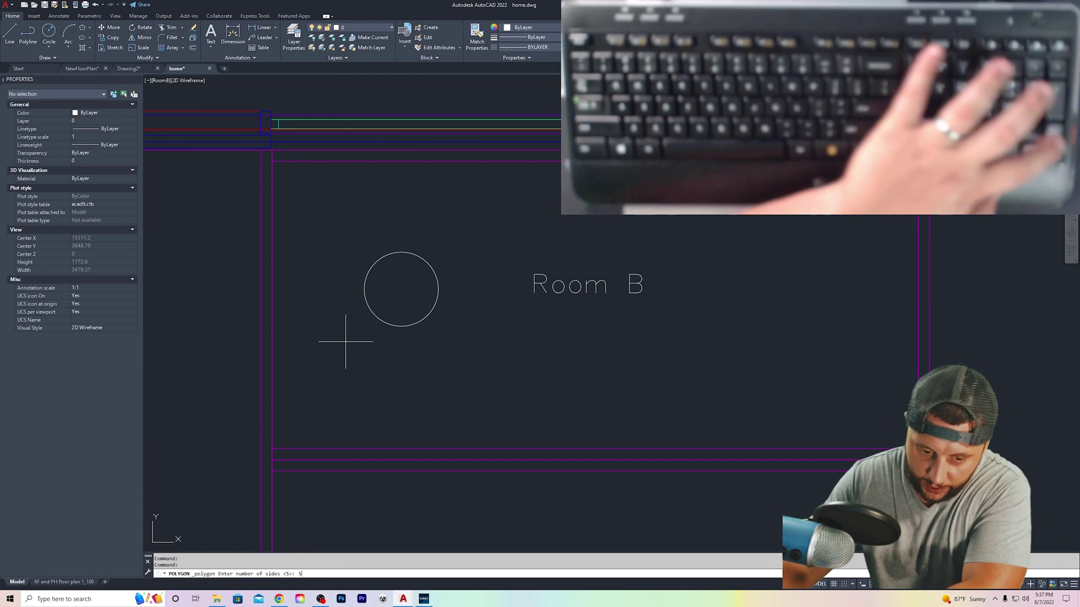
pyautogui.write('5')
pyautogui.press('Return')
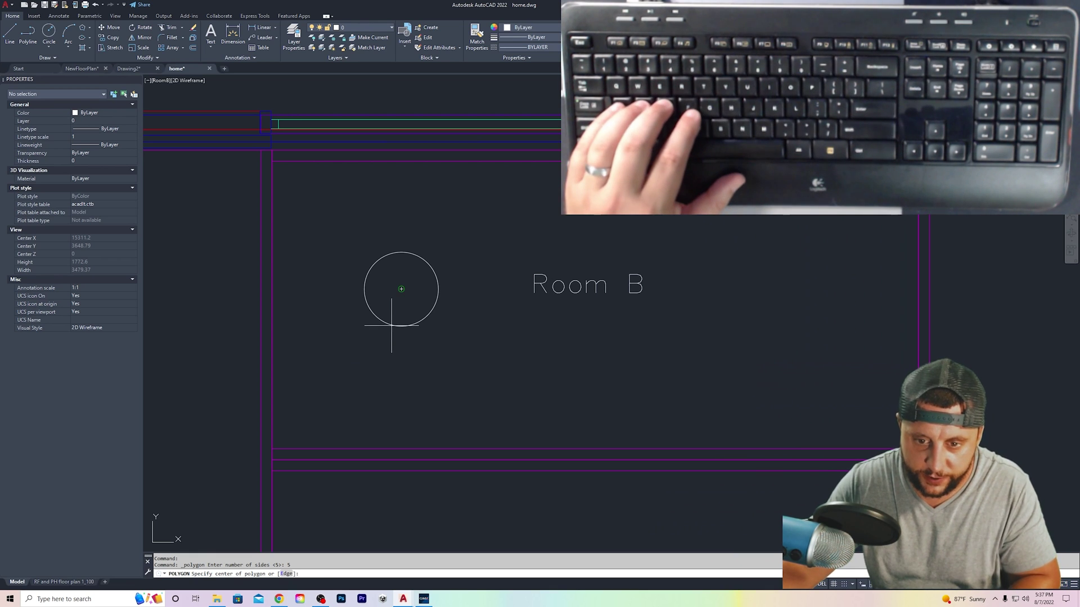
pyautogui.click(401, 290)
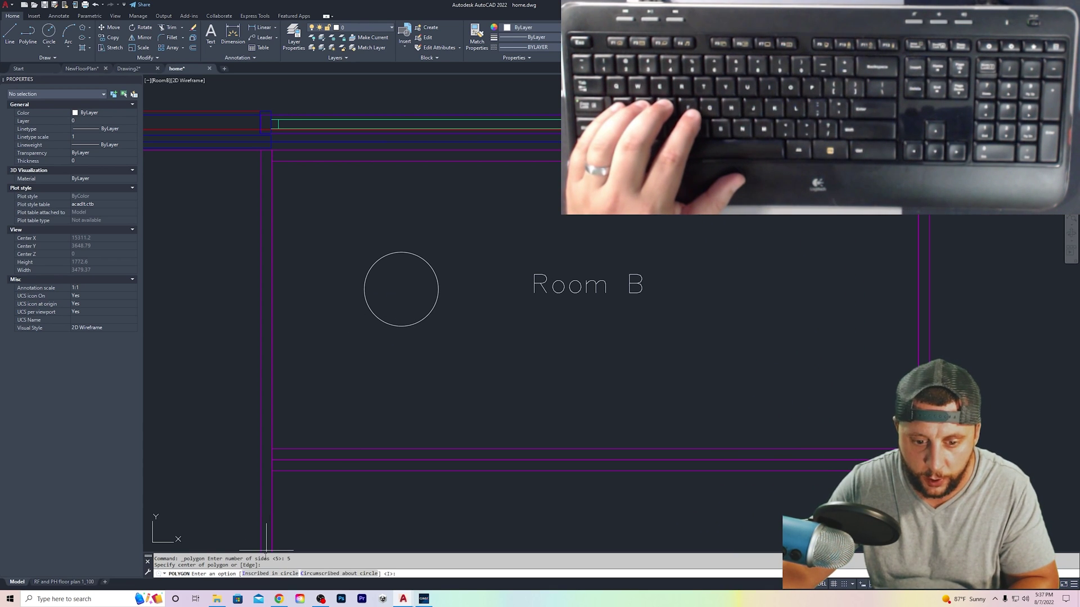
pyautogui.click(268, 574)
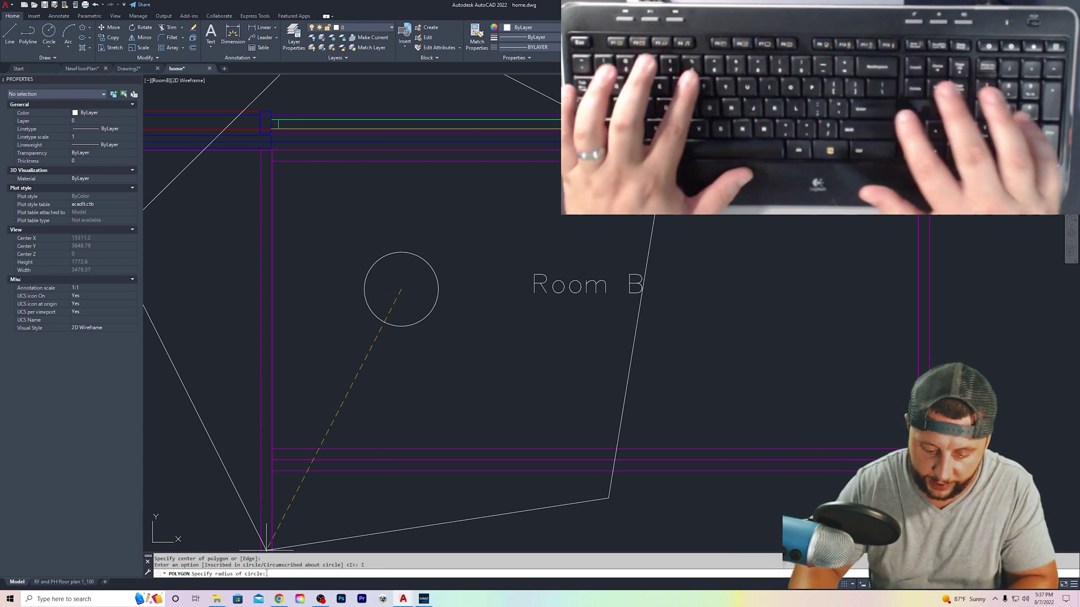
pyautogui.write('5')
pyautogui.press('Return')
pyautogui.scroll(2, 407, 272)
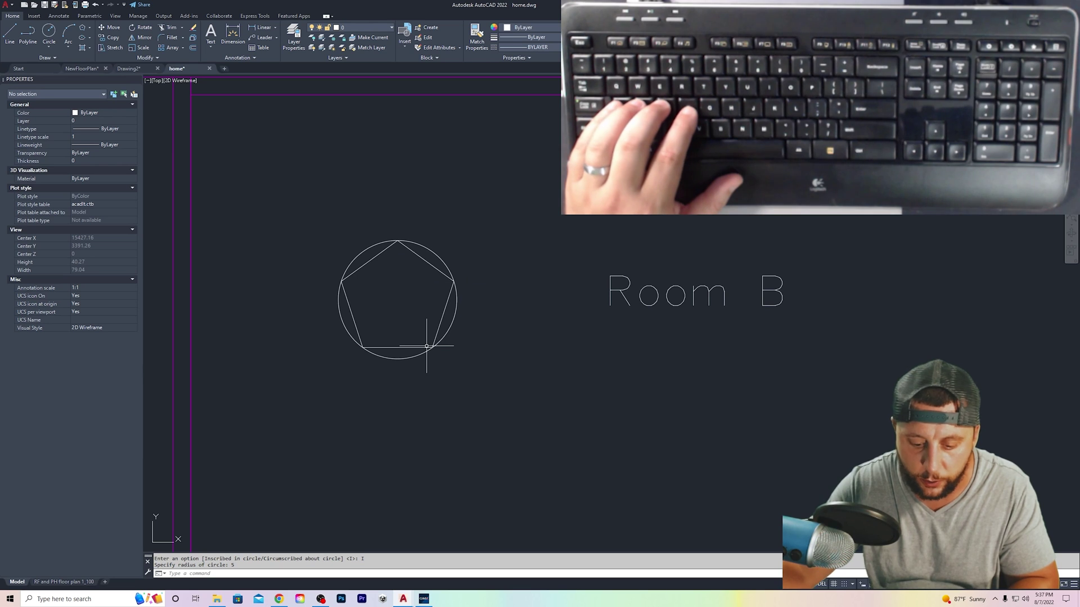
# Step: Draw a second five-sided polygon centred on the circle, circumscribed about a circle with radius 5
pyautogui.write('POL')
pyautogui.press('Return')
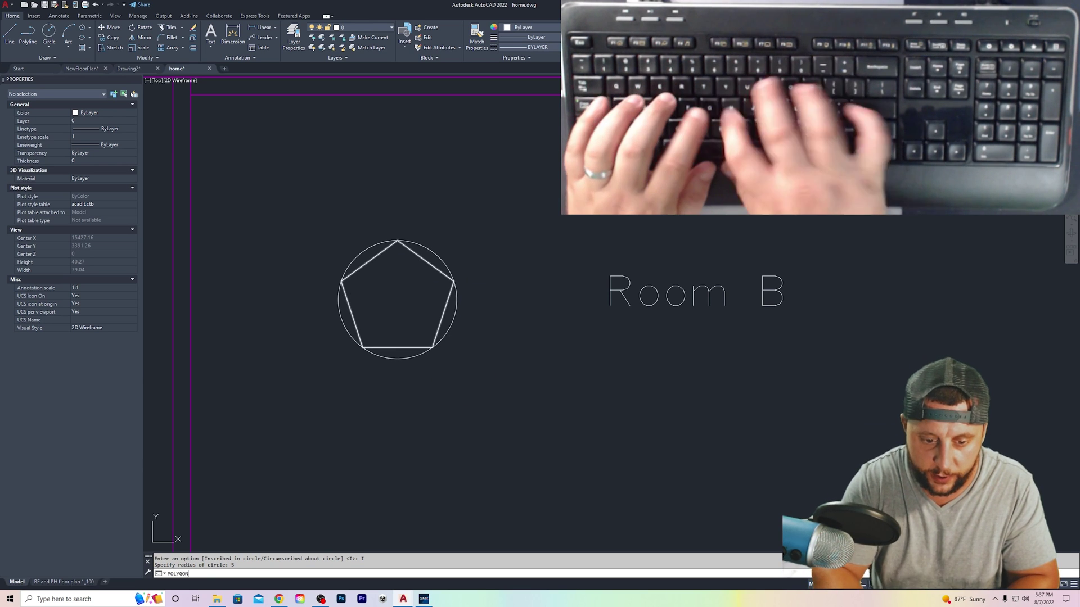
pyautogui.write('5')
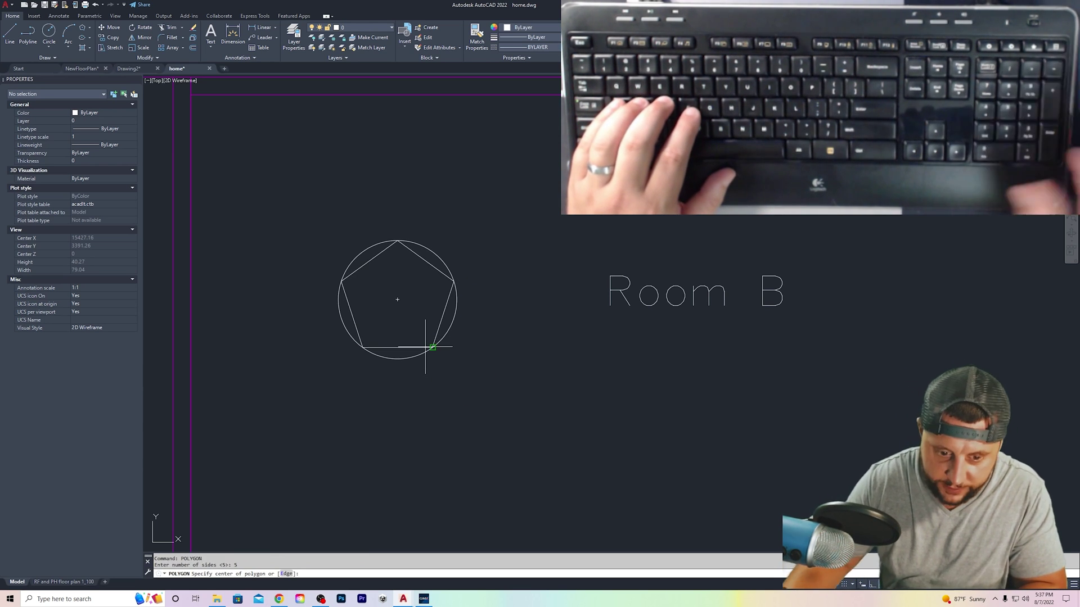
pyautogui.press('Return')
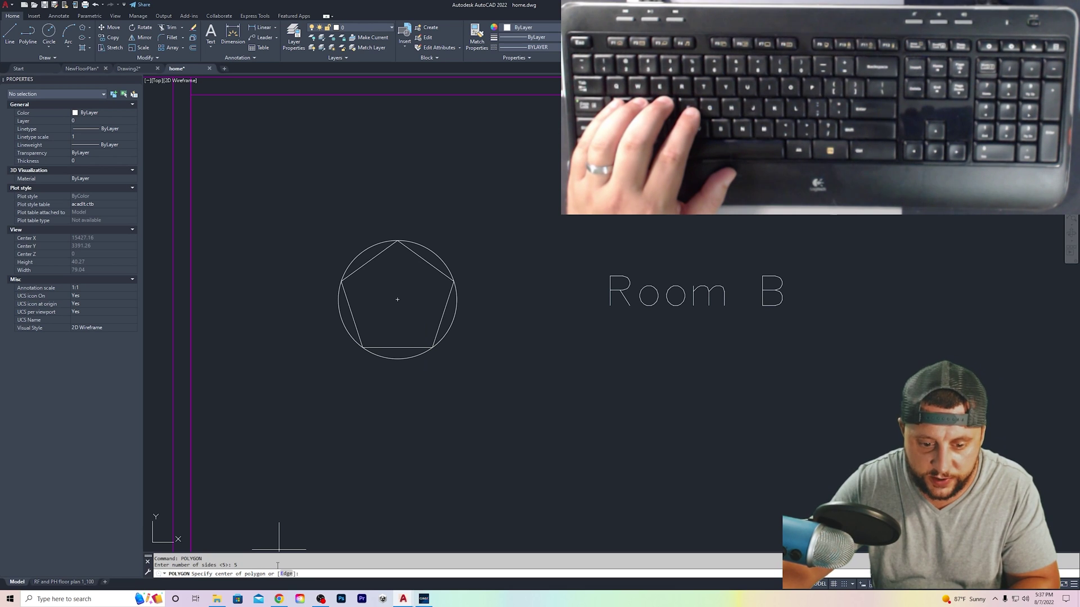
pyautogui.click(397, 300)
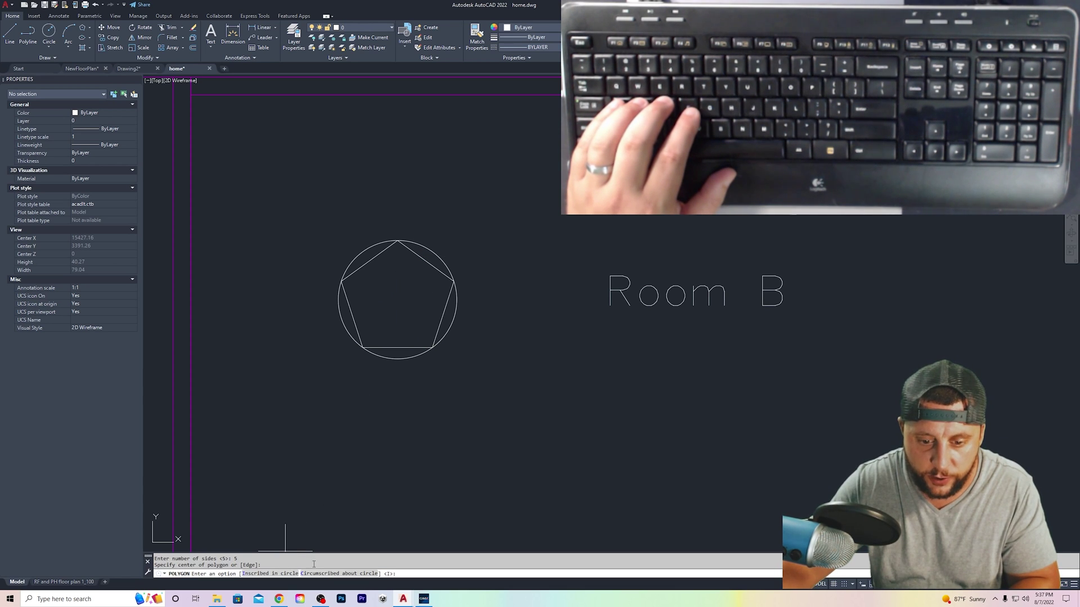
pyautogui.write('C')
pyautogui.press('Return')
pyautogui.write('5')
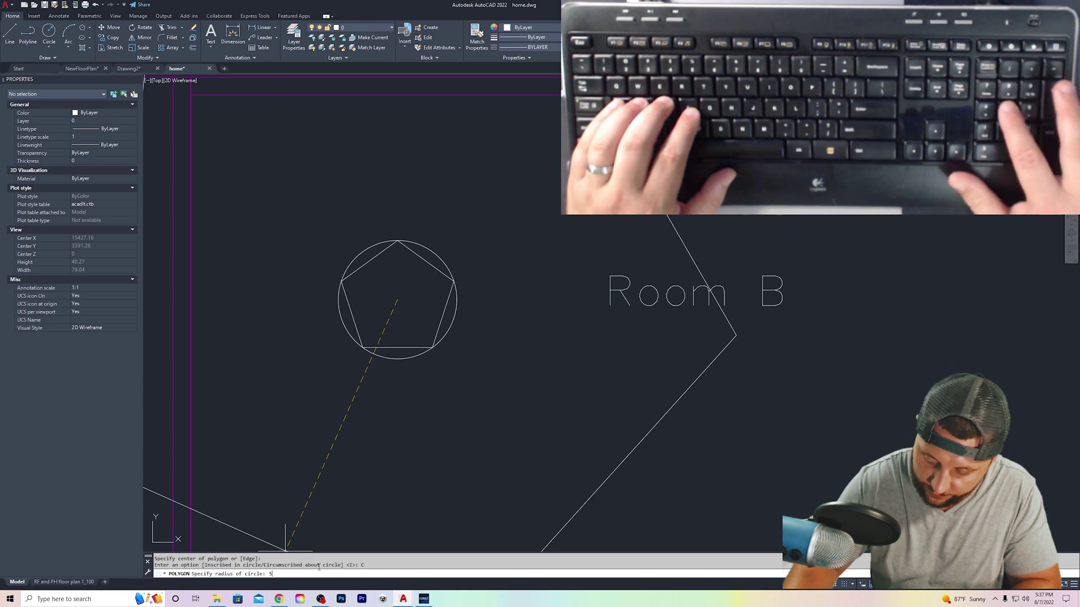
pyautogui.press('Return')
pyautogui.scroll(2, 406, 288)
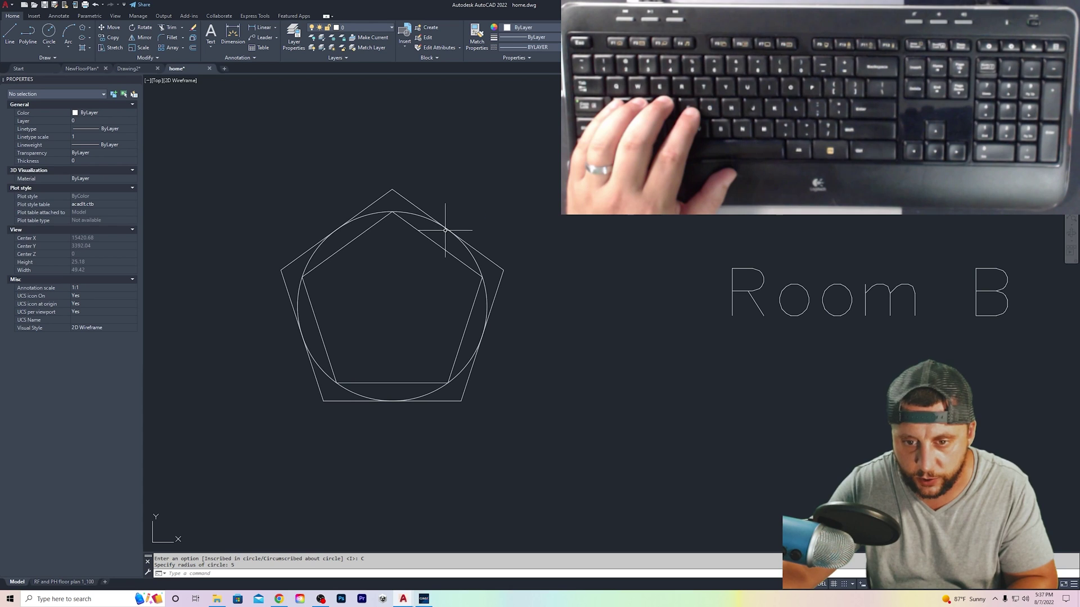
# Step: Erase the inscribed and circumscribed polygons, and undo both erasures
pyautogui.click(430, 239)
pyautogui.click(409, 248)
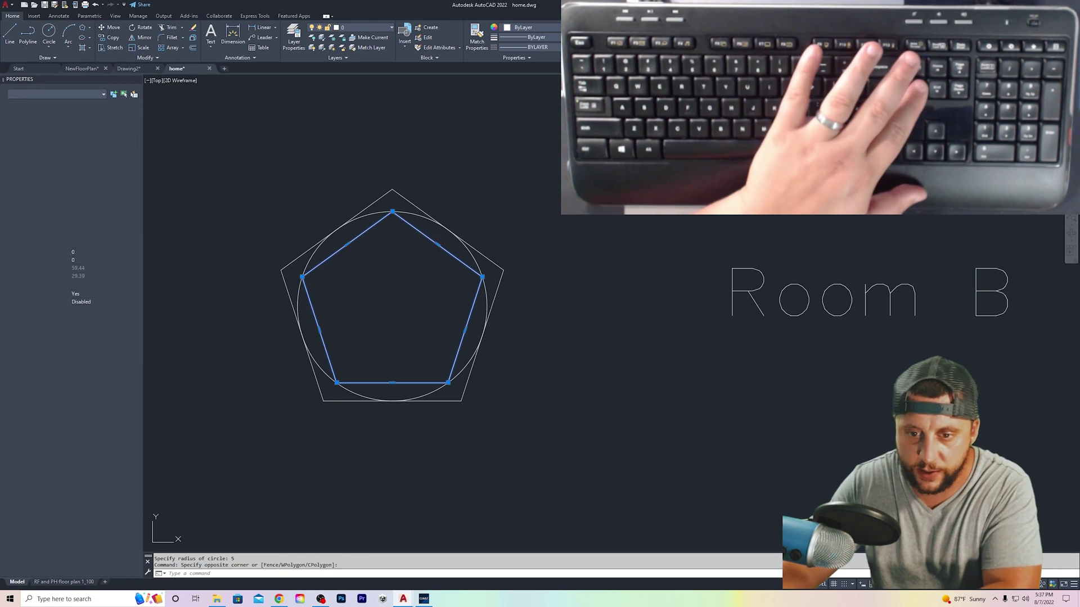
pyautogui.press('Delete')
pyautogui.click(406, 198)
pyautogui.press('Delete')
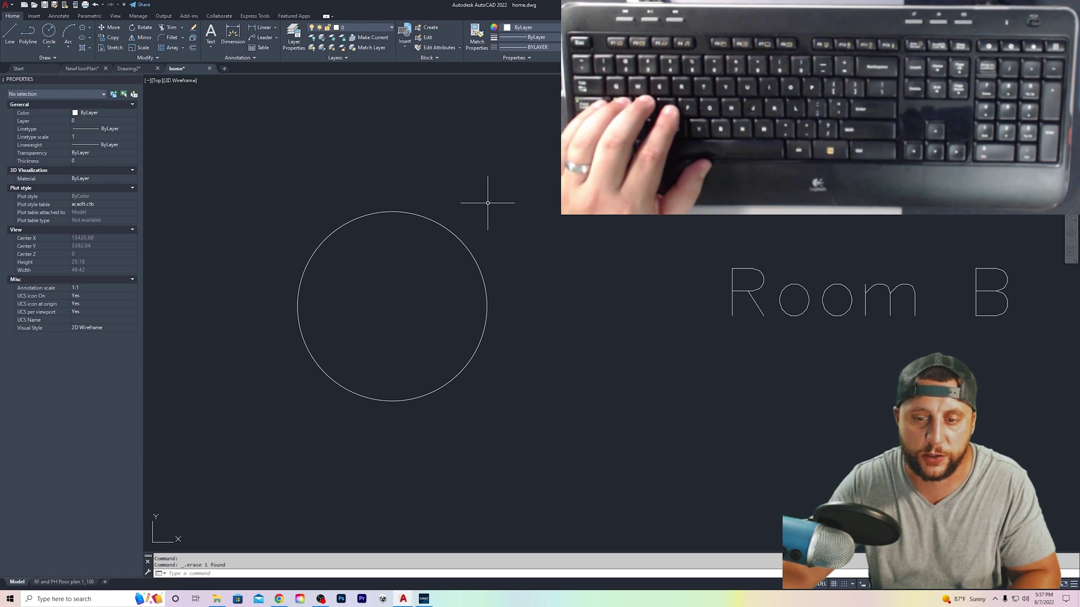
pyautogui.hotkey('ctrl', 'z')
pyautogui.hotkey('ctrl', 'z')
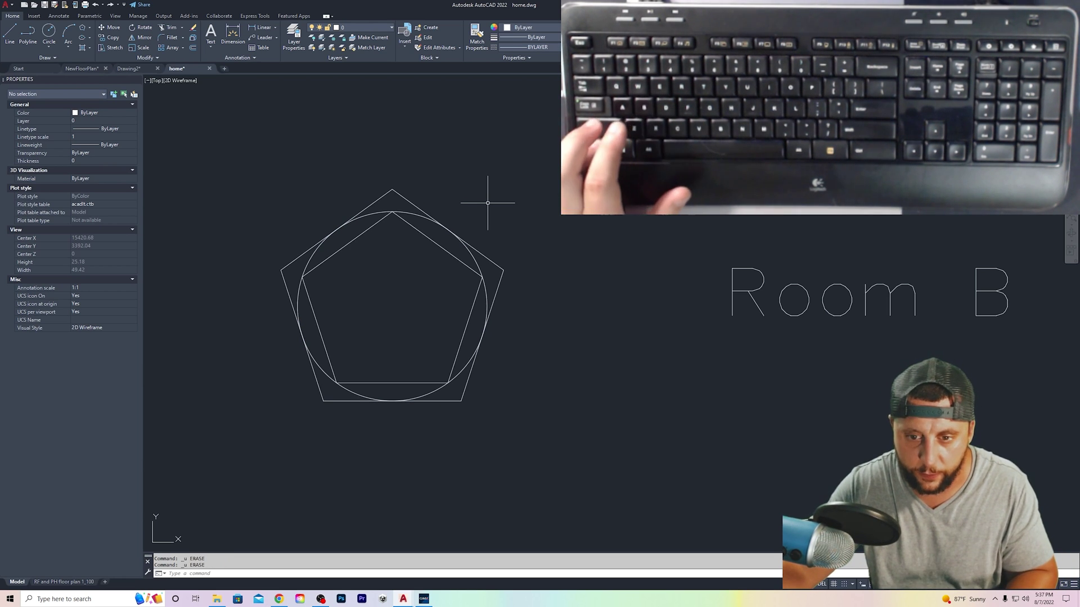
# Step: Erase the circle and the outer circumscribed polygon, keeping only the inscribed polygon
pyautogui.click(437, 224)
pyautogui.click(424, 200)
pyautogui.click(574, 253)
pyautogui.click(441, 196)
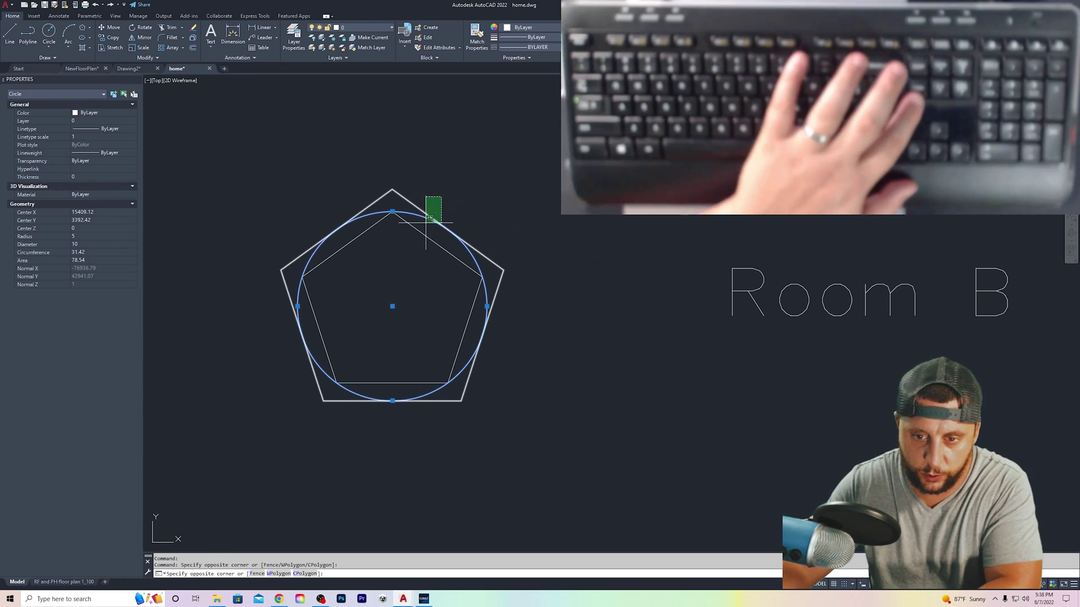
pyautogui.click(426, 222)
pyautogui.press('Delete')
# Step: Recheck question 5 in the practice exam window, and select the inscribed polygon in home.dwg to read its area
pyautogui.press('super+Tab')
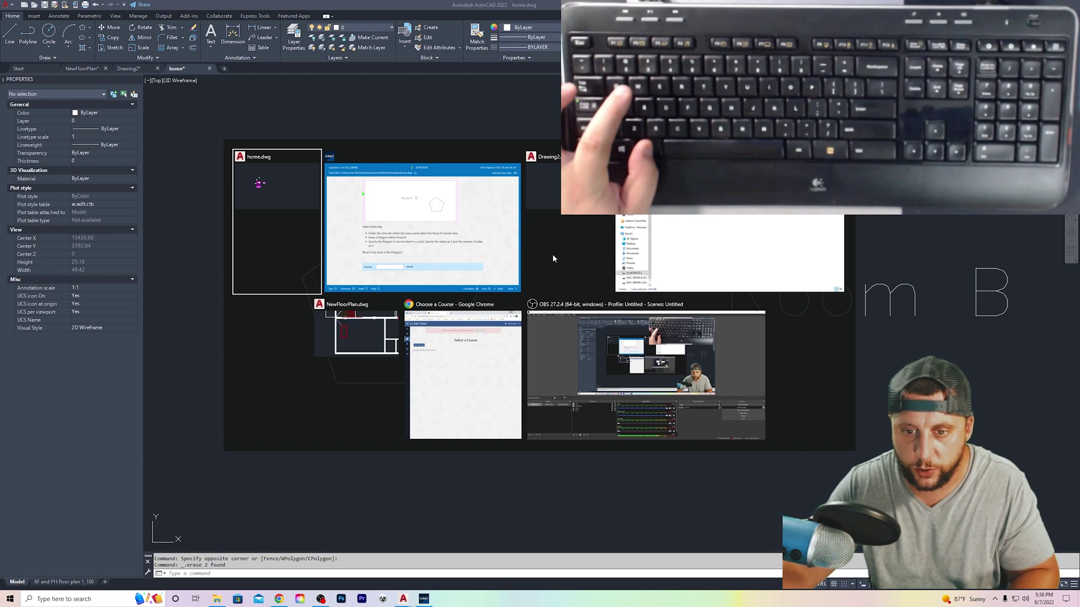
pyautogui.press('Right')
pyautogui.press('Return')
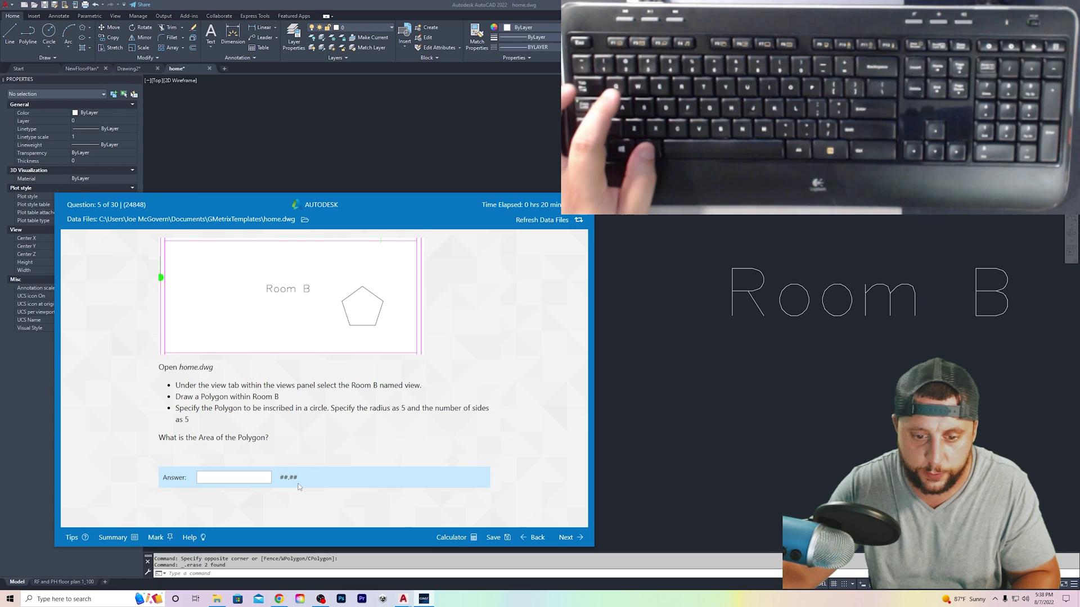
pyautogui.hotkey('alt', 'Tab')
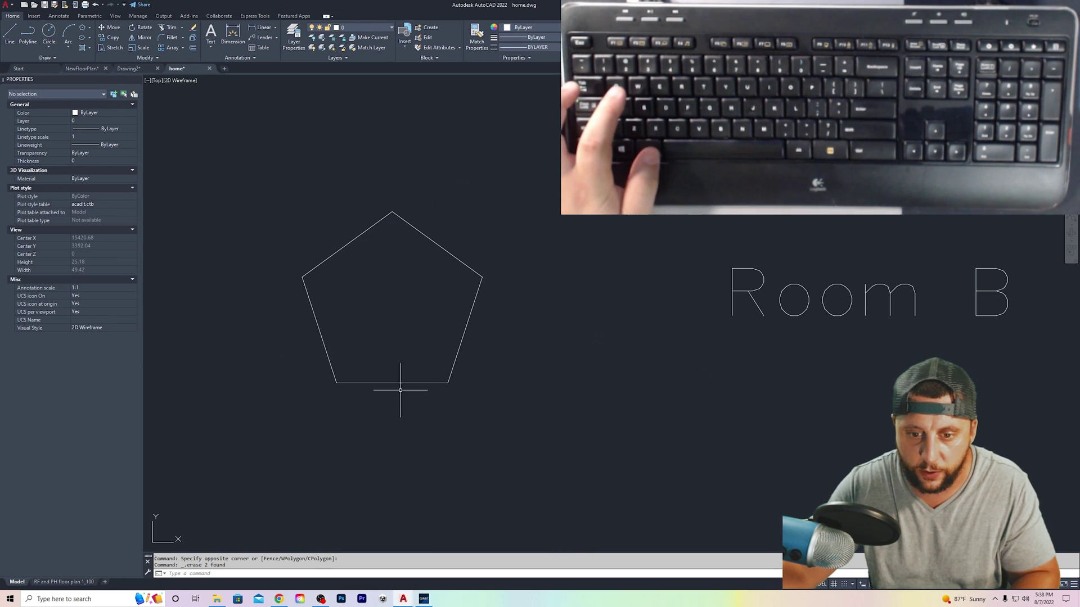
pyautogui.click(456, 366)
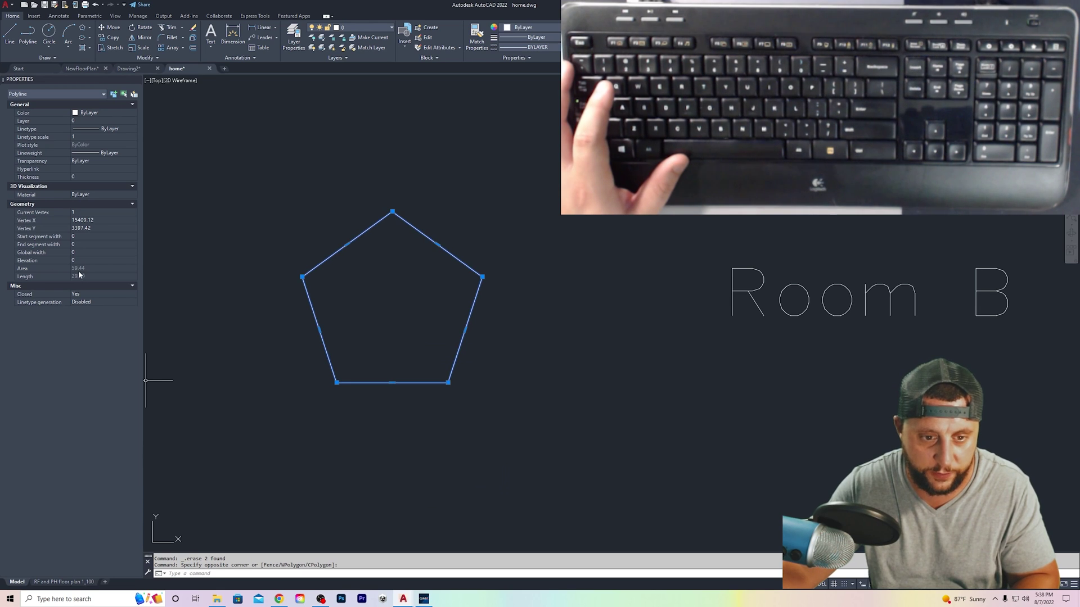
# Step: Switch to the practice exam window, enter 59.44 as the answer to question 5 and submit it for grading
pyautogui.hotkey('alt', 'Tab')
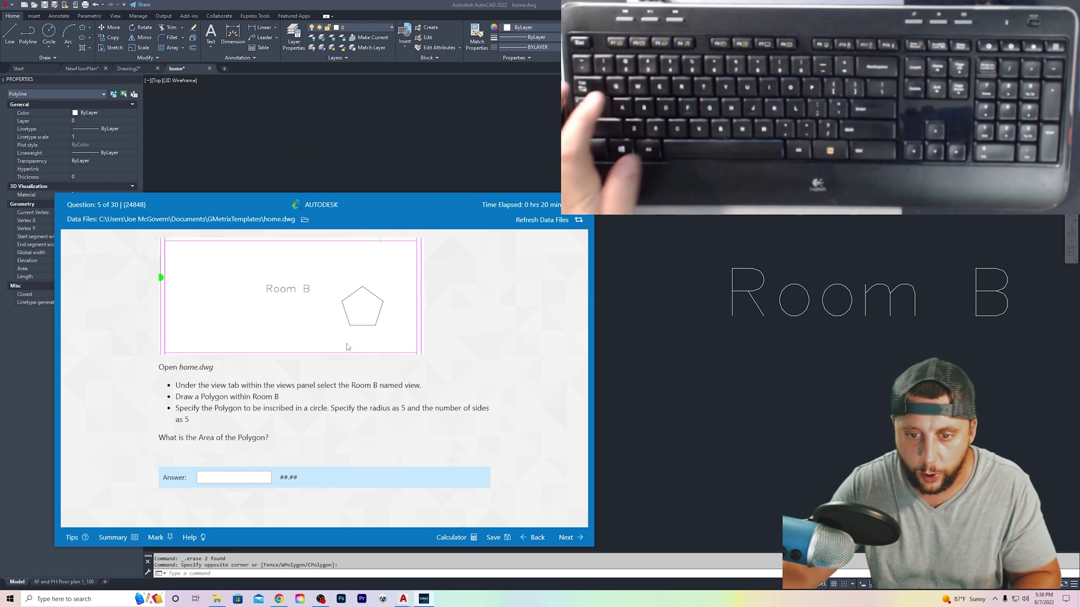
pyautogui.write('59.44')
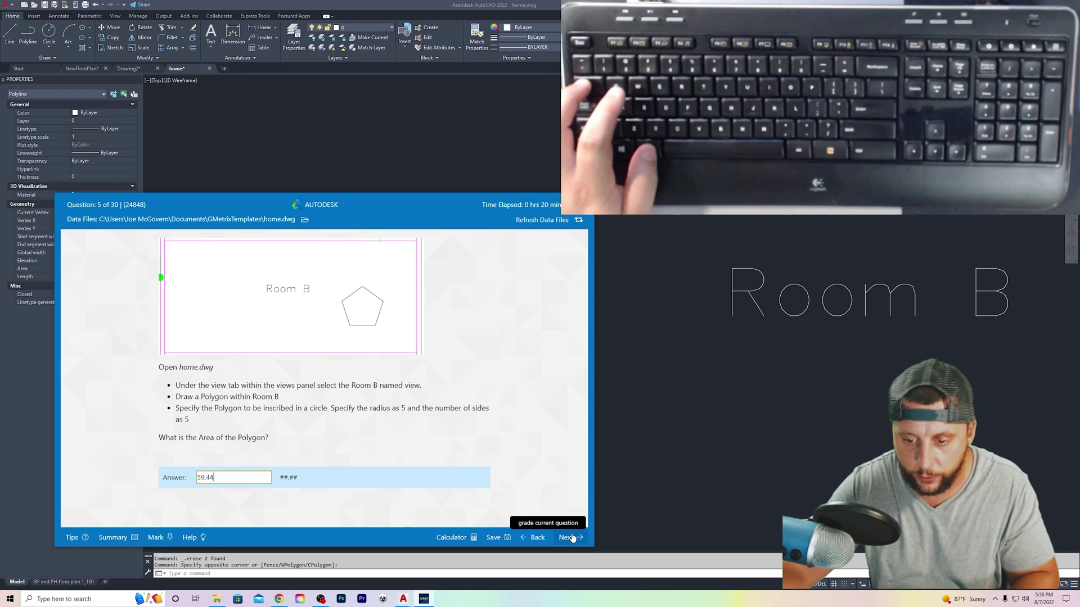
pyautogui.click(568, 537)
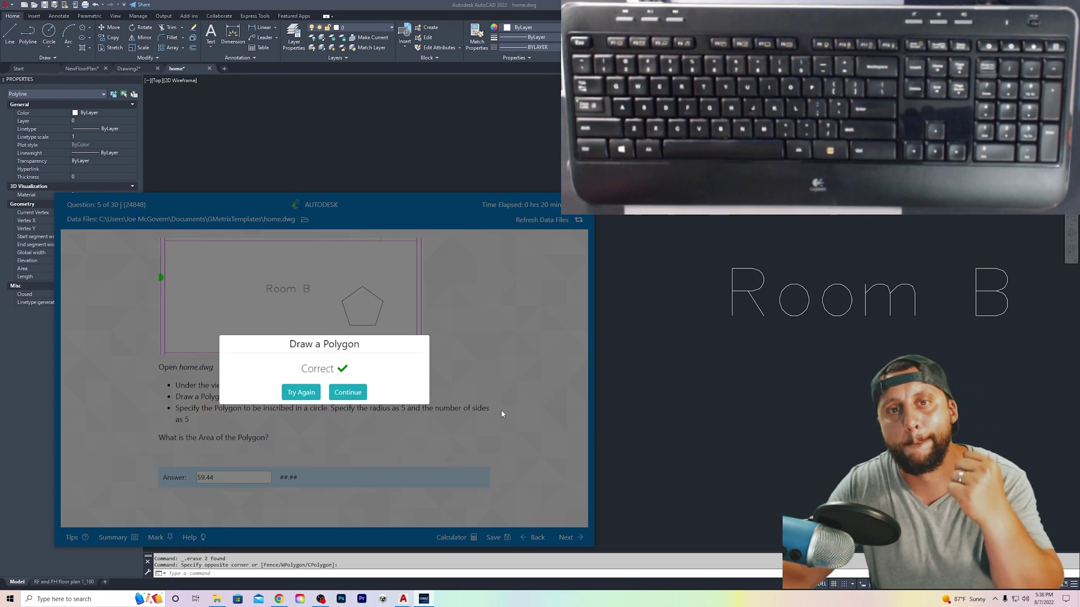